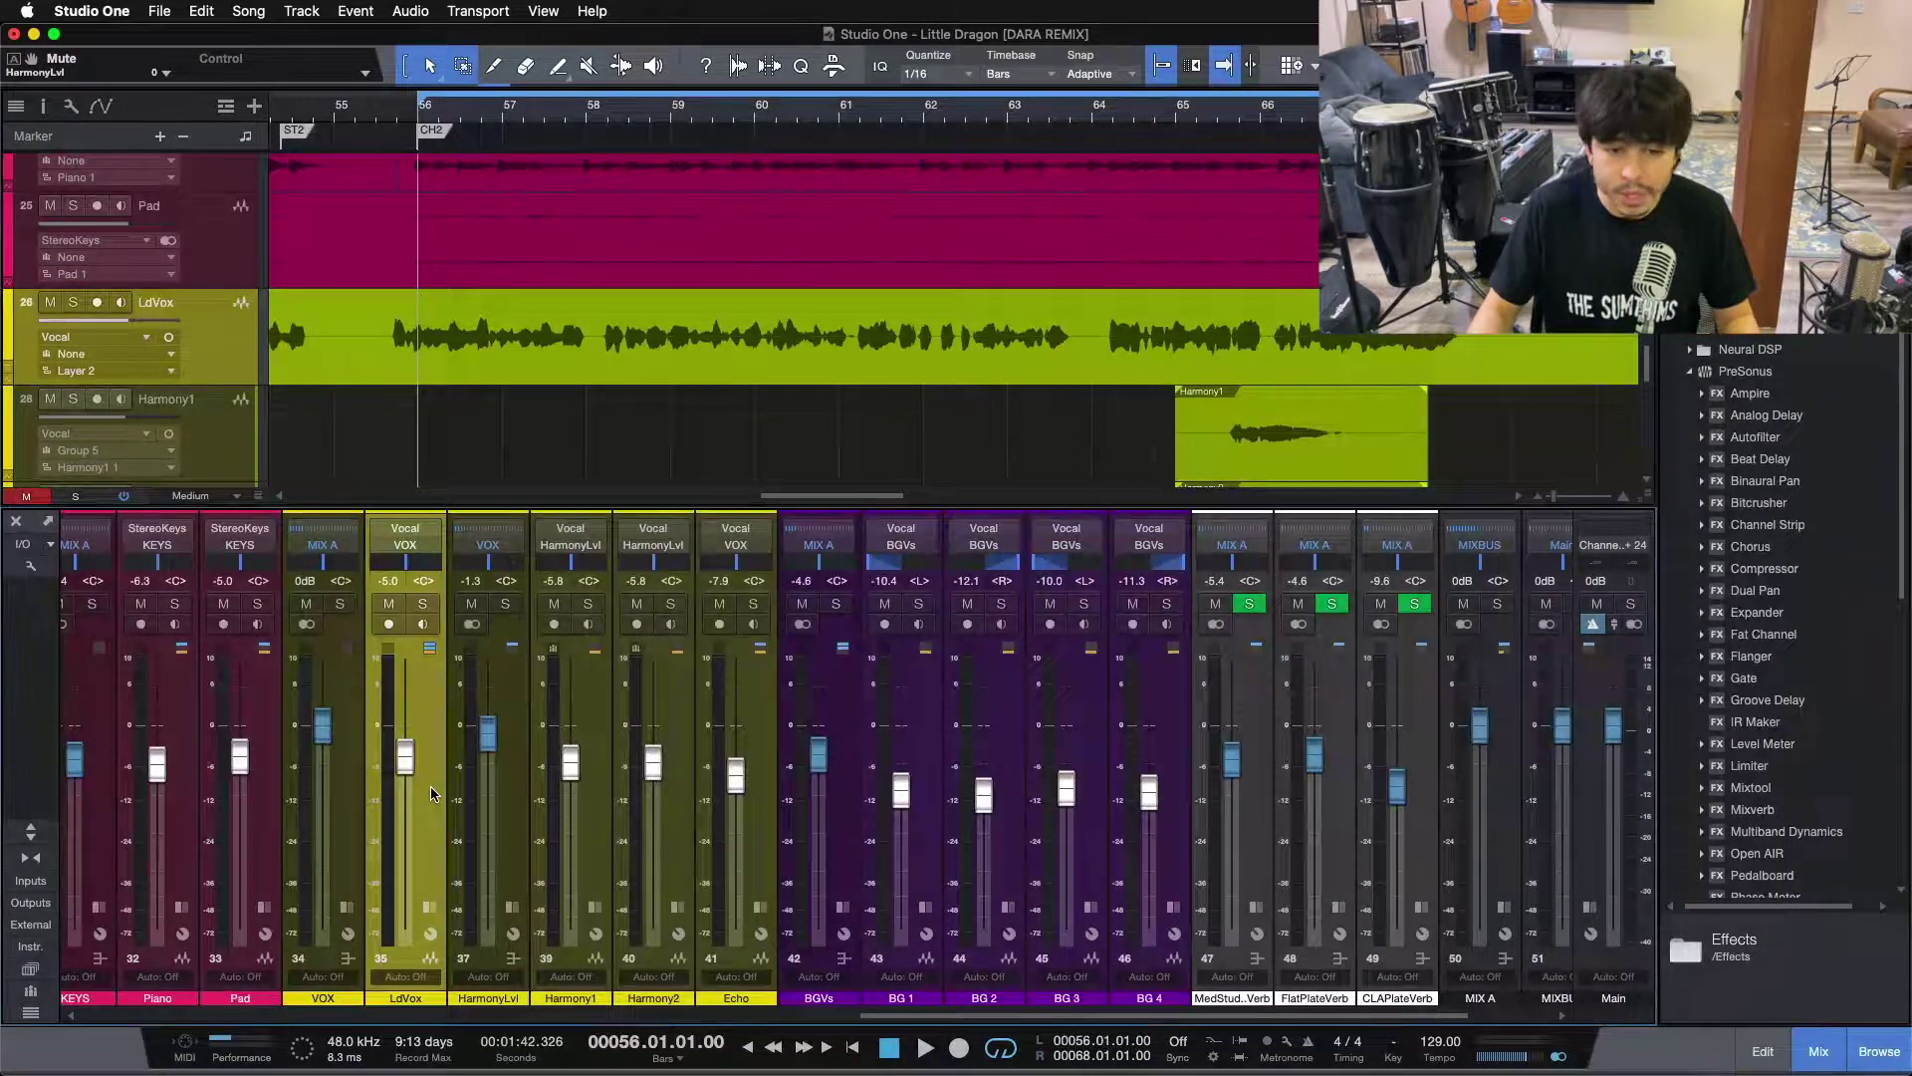
- Expand the CLAPlateVerb channel and remove its Pro EQ insert, keeping only the Room Reverb
{"action": "left_click", "coordinate": [1431, 821]}
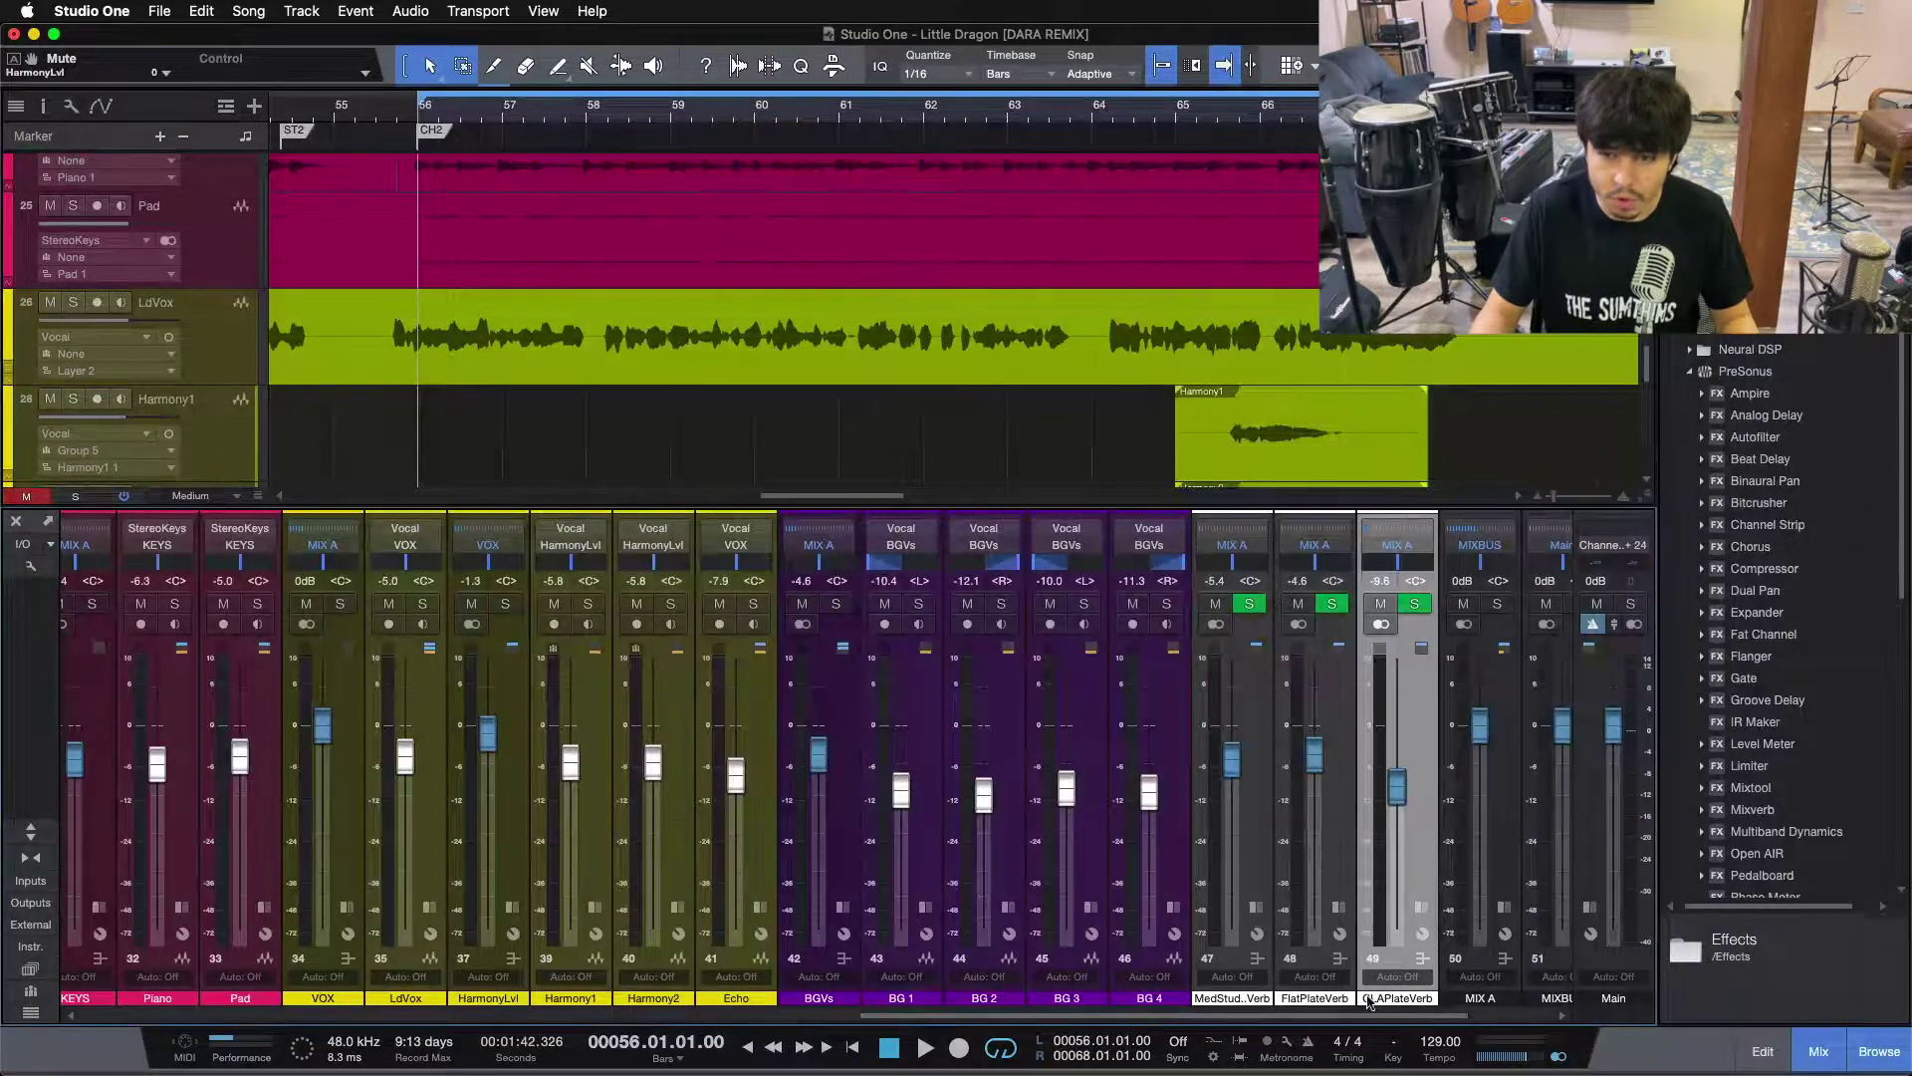
{"action": "left_click", "coordinate": [1423, 907]}
{"action": "right_click", "coordinate": [1473, 587]}
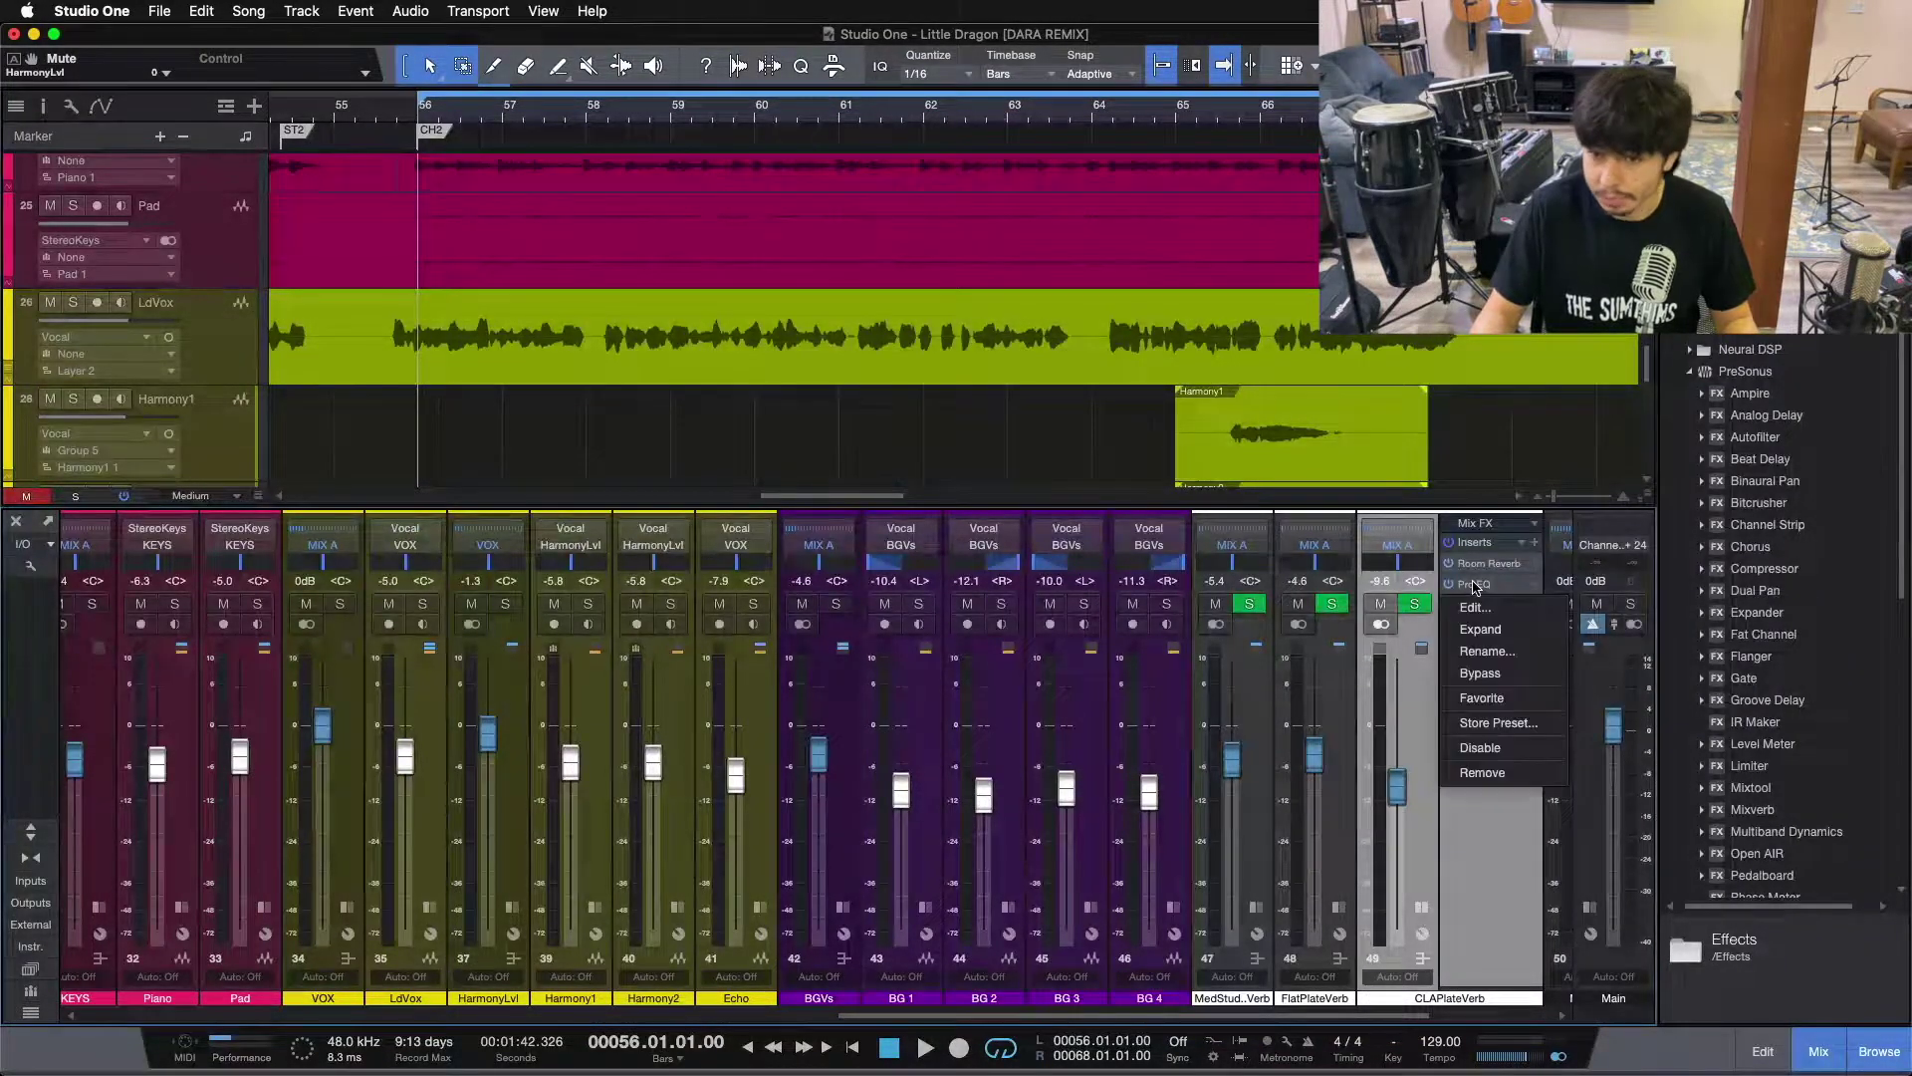
{"action": "left_click", "coordinate": [1496, 769]}
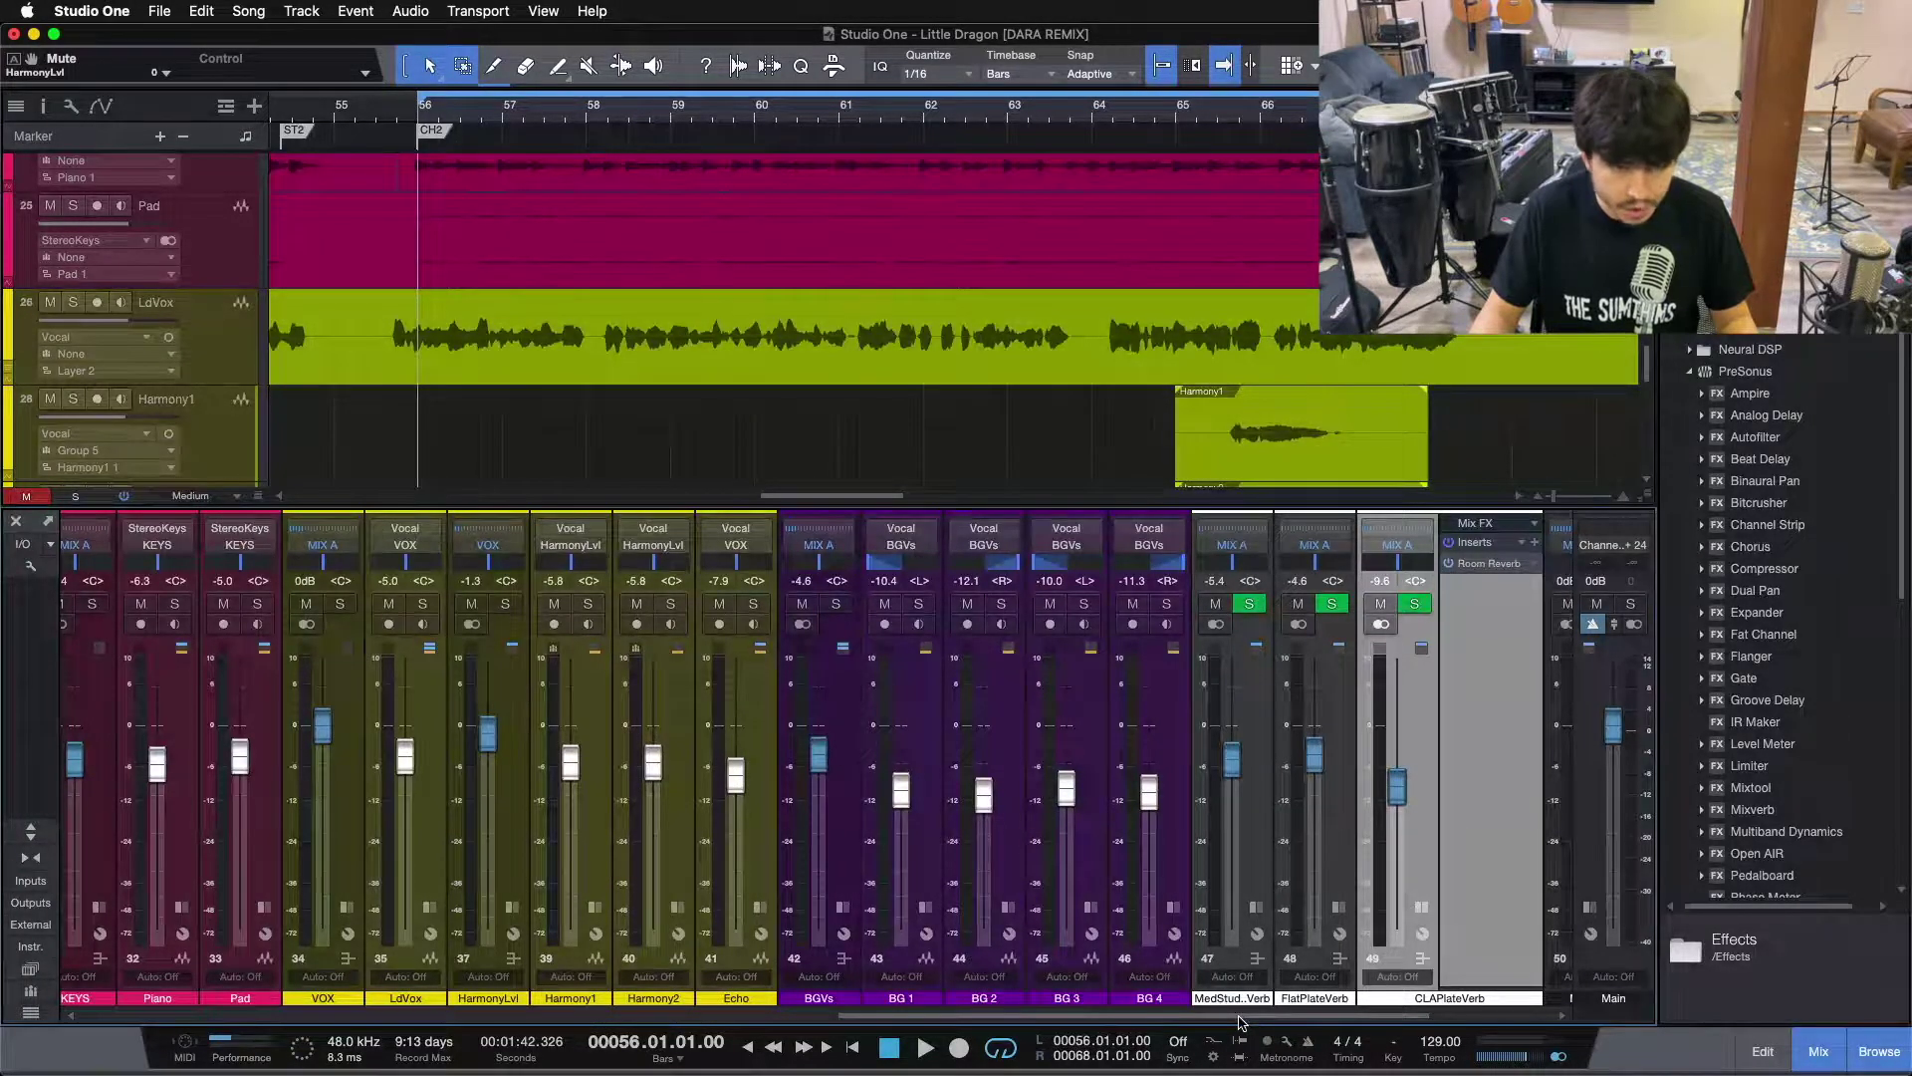
- Inspect the LdVox channel's inserts and its CLAPlateVerb send, and collapse the expanded LdVox and CLAPlateVerb channels
{"action": "left_click", "coordinate": [428, 869]}
{"action": "left_click", "coordinate": [422, 900]}
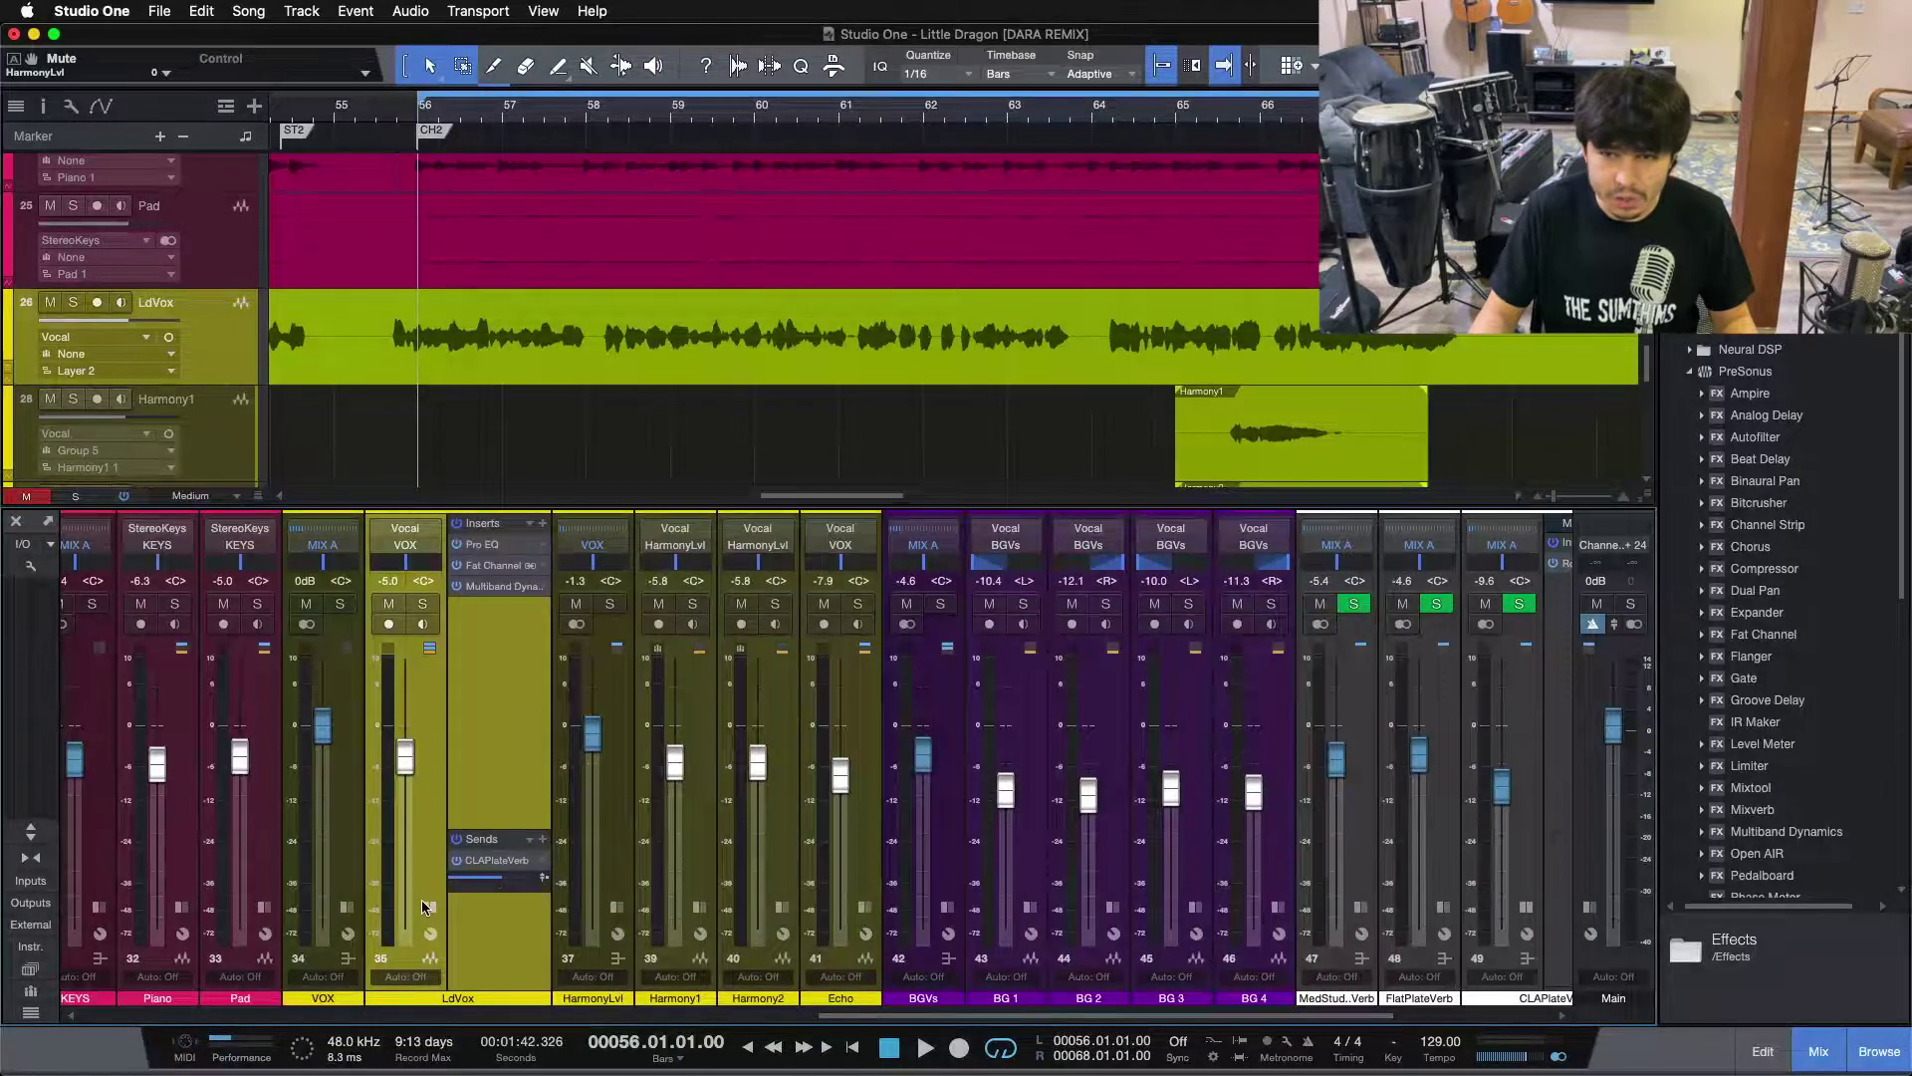
{"action": "left_click", "coordinate": [421, 899]}
{"action": "left_click", "coordinate": [1421, 904]}
{"action": "left_click", "coordinate": [1414, 845]}
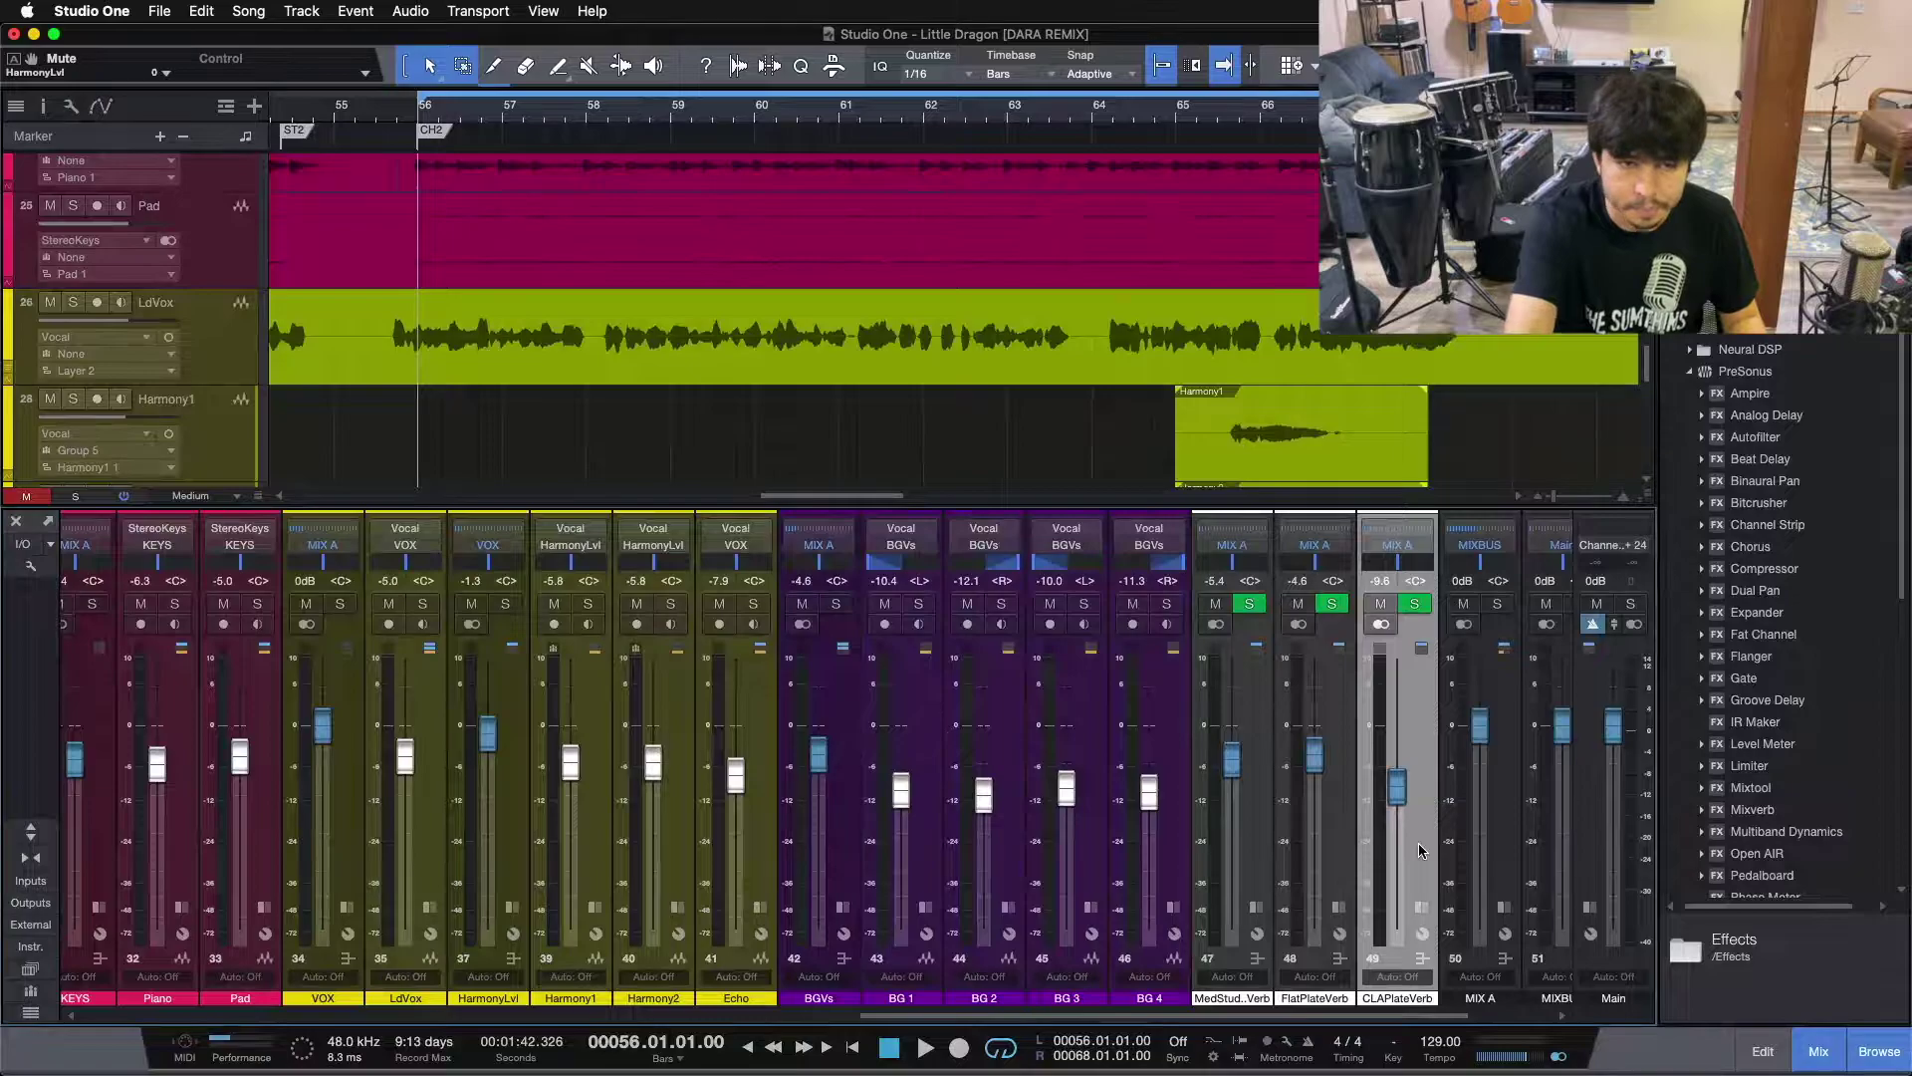
- Play the chorus from bar 56 and gradually raise the CLAPlateVerb fader to 0 dB
{"action": "key", "text": "space"}
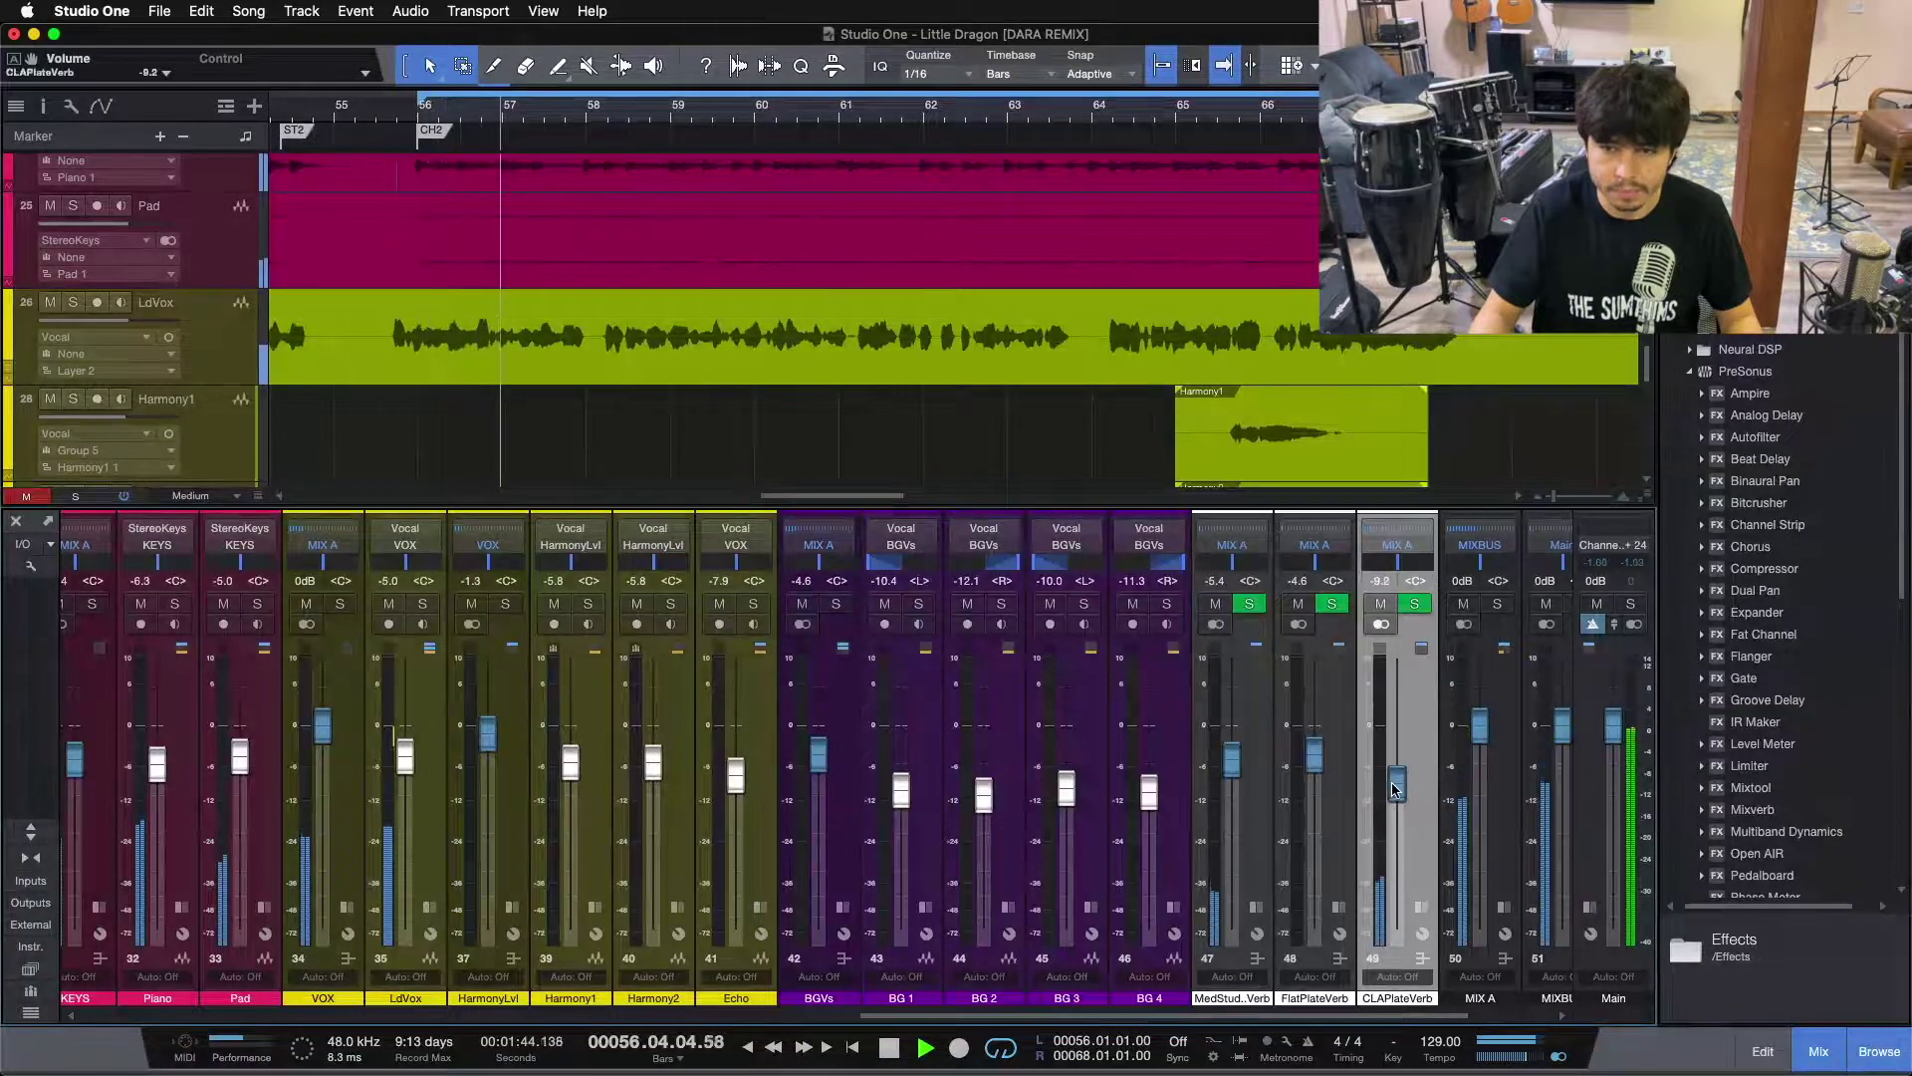
{"action": "left_click_drag", "start_coordinate": [1384, 803], "coordinate": [1396, 790]}
{"action": "scroll", "coordinate": [1393, 789], "scroll_direction": "up", "scroll_amount": 3}
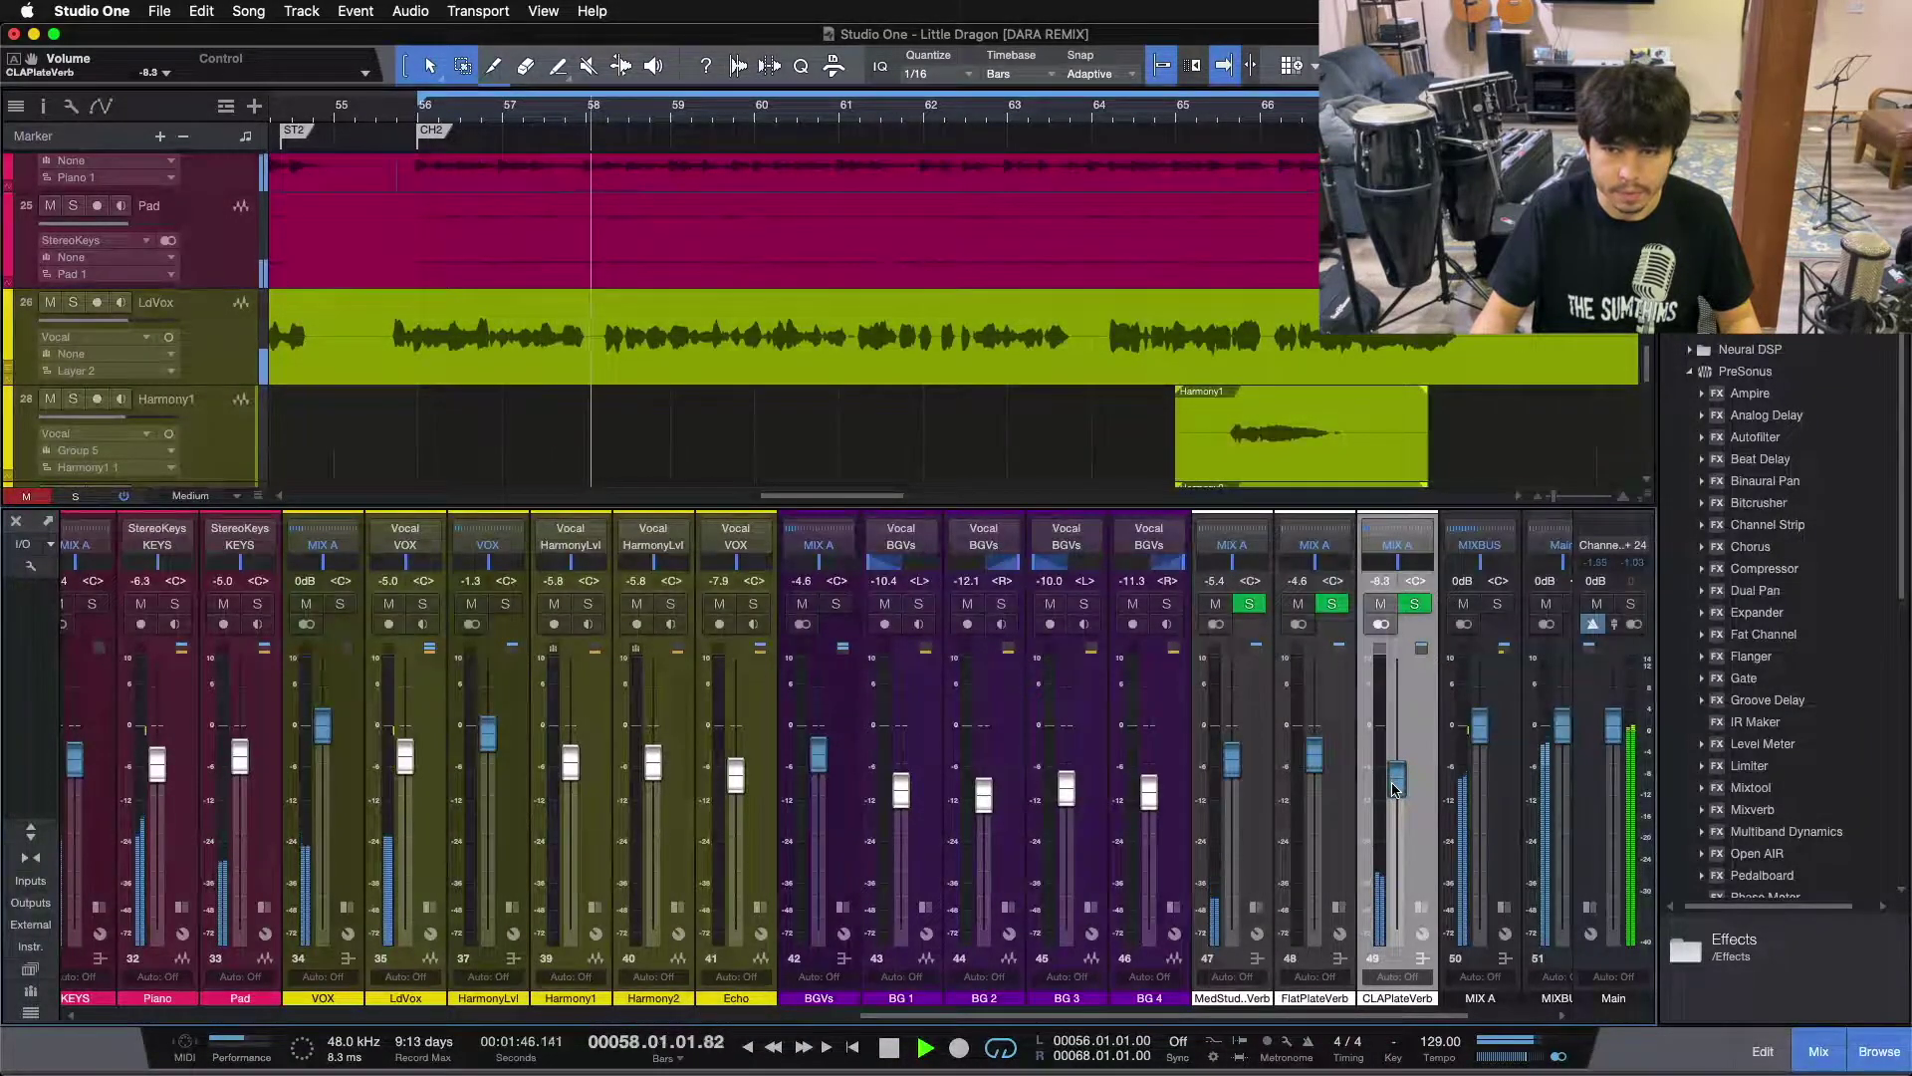
{"action": "scroll", "coordinate": [1392, 788], "scroll_direction": "up", "scroll_amount": 2}
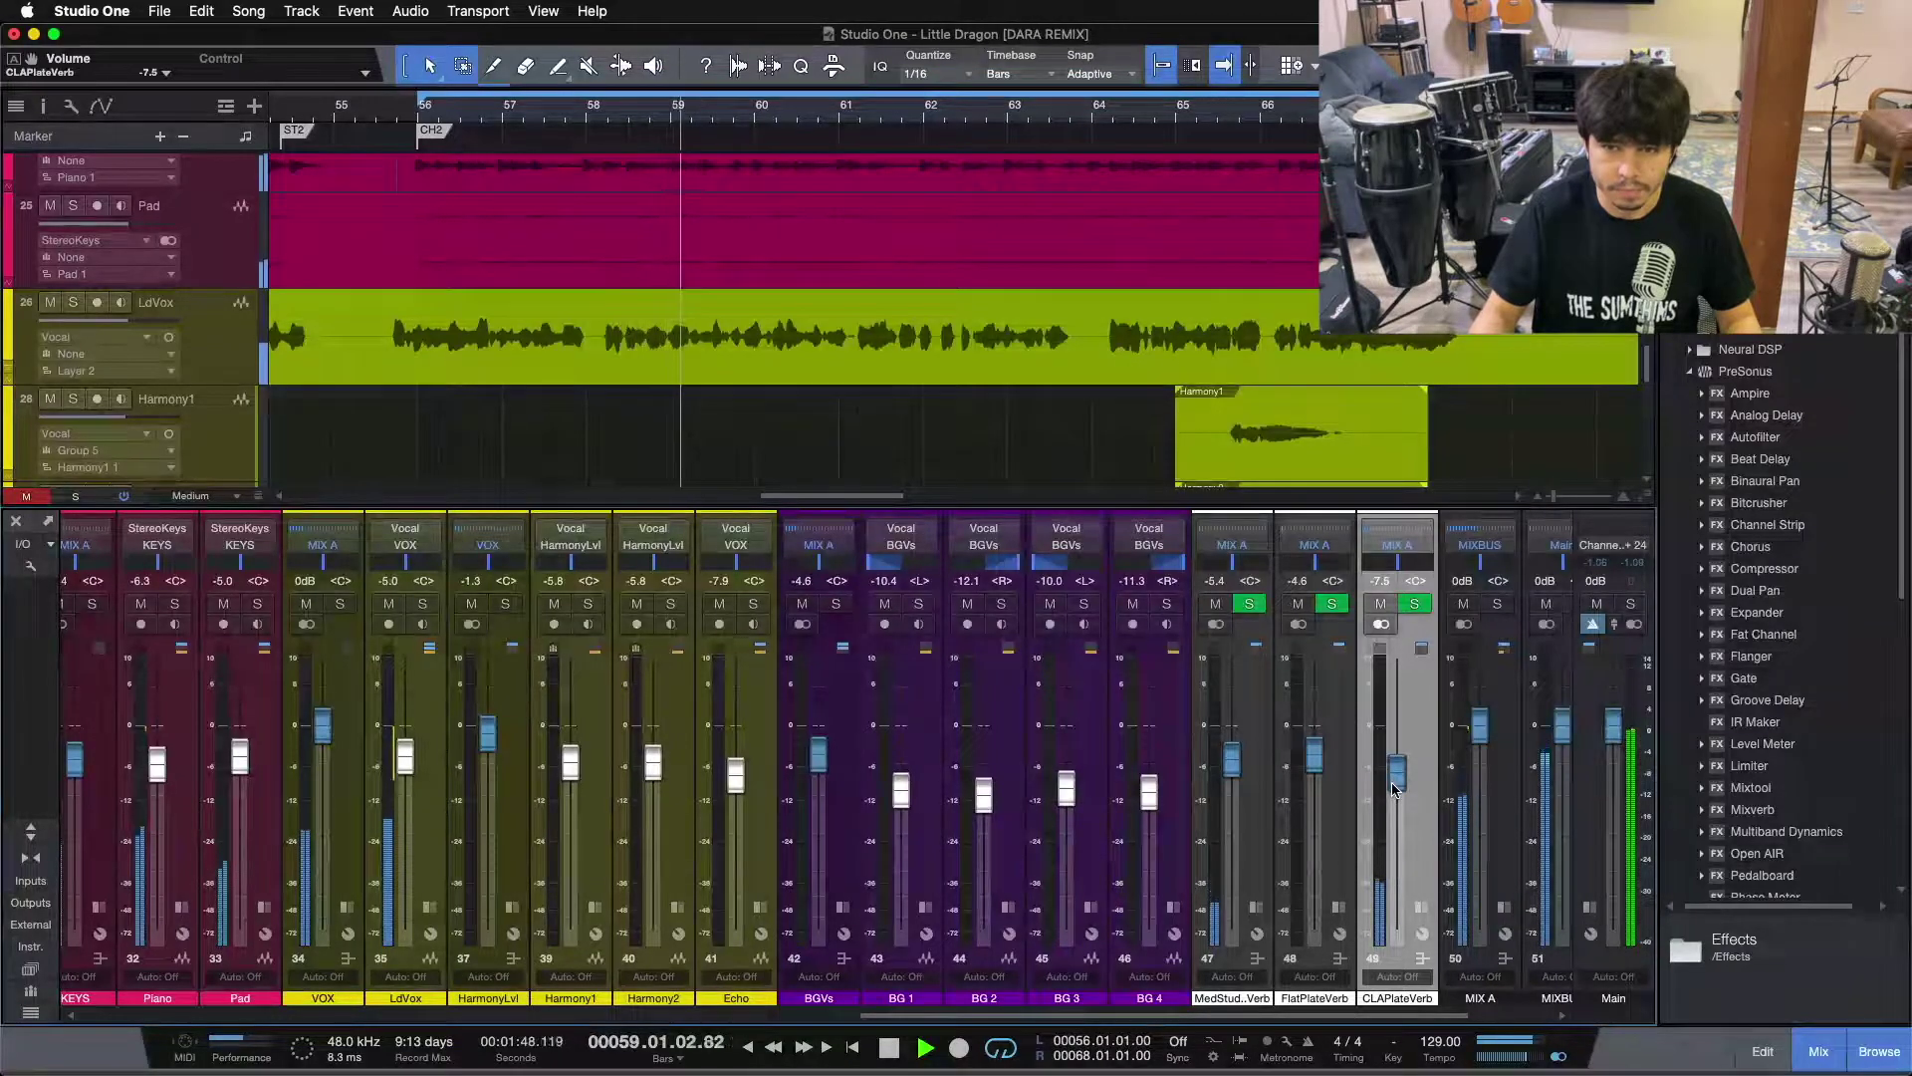
{"action": "scroll", "coordinate": [1393, 788], "scroll_direction": "up", "scroll_amount": 1}
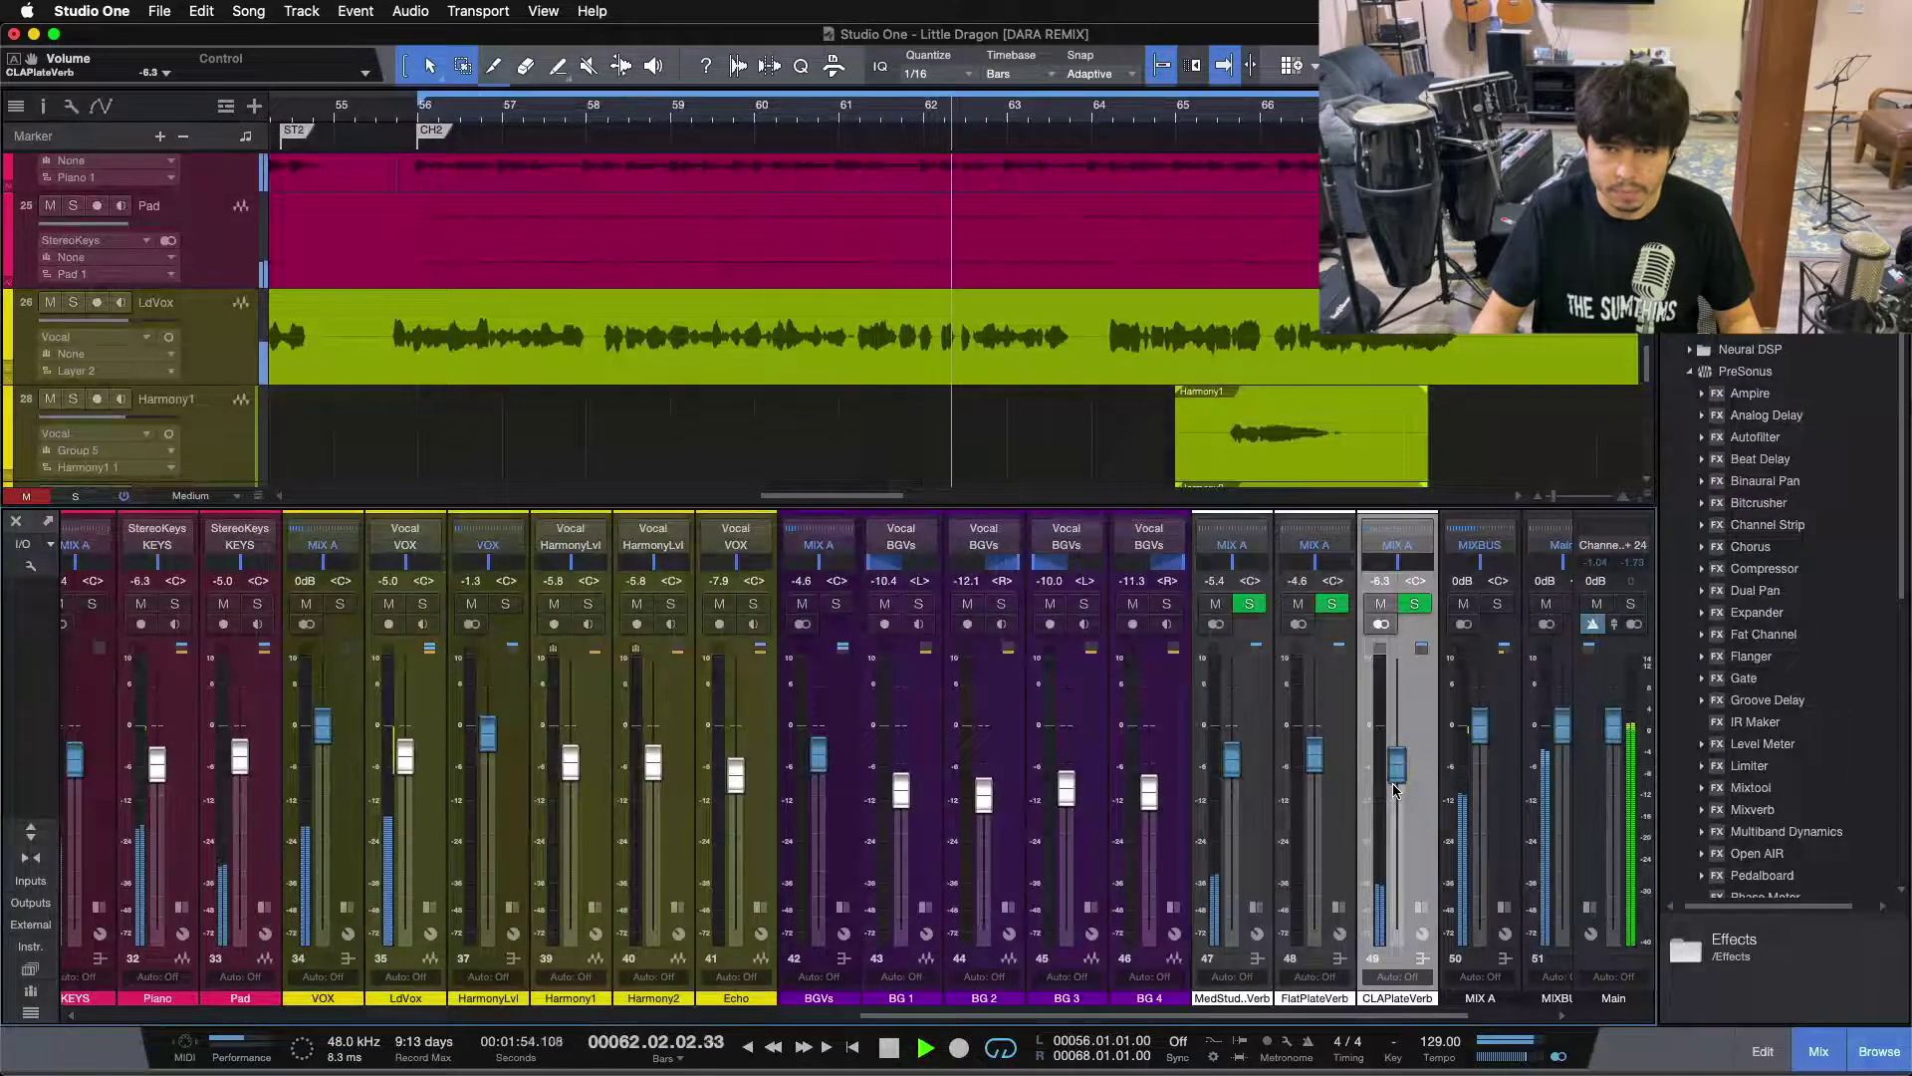
{"action": "left_click", "coordinate": [1396, 780], "text": "alt"}
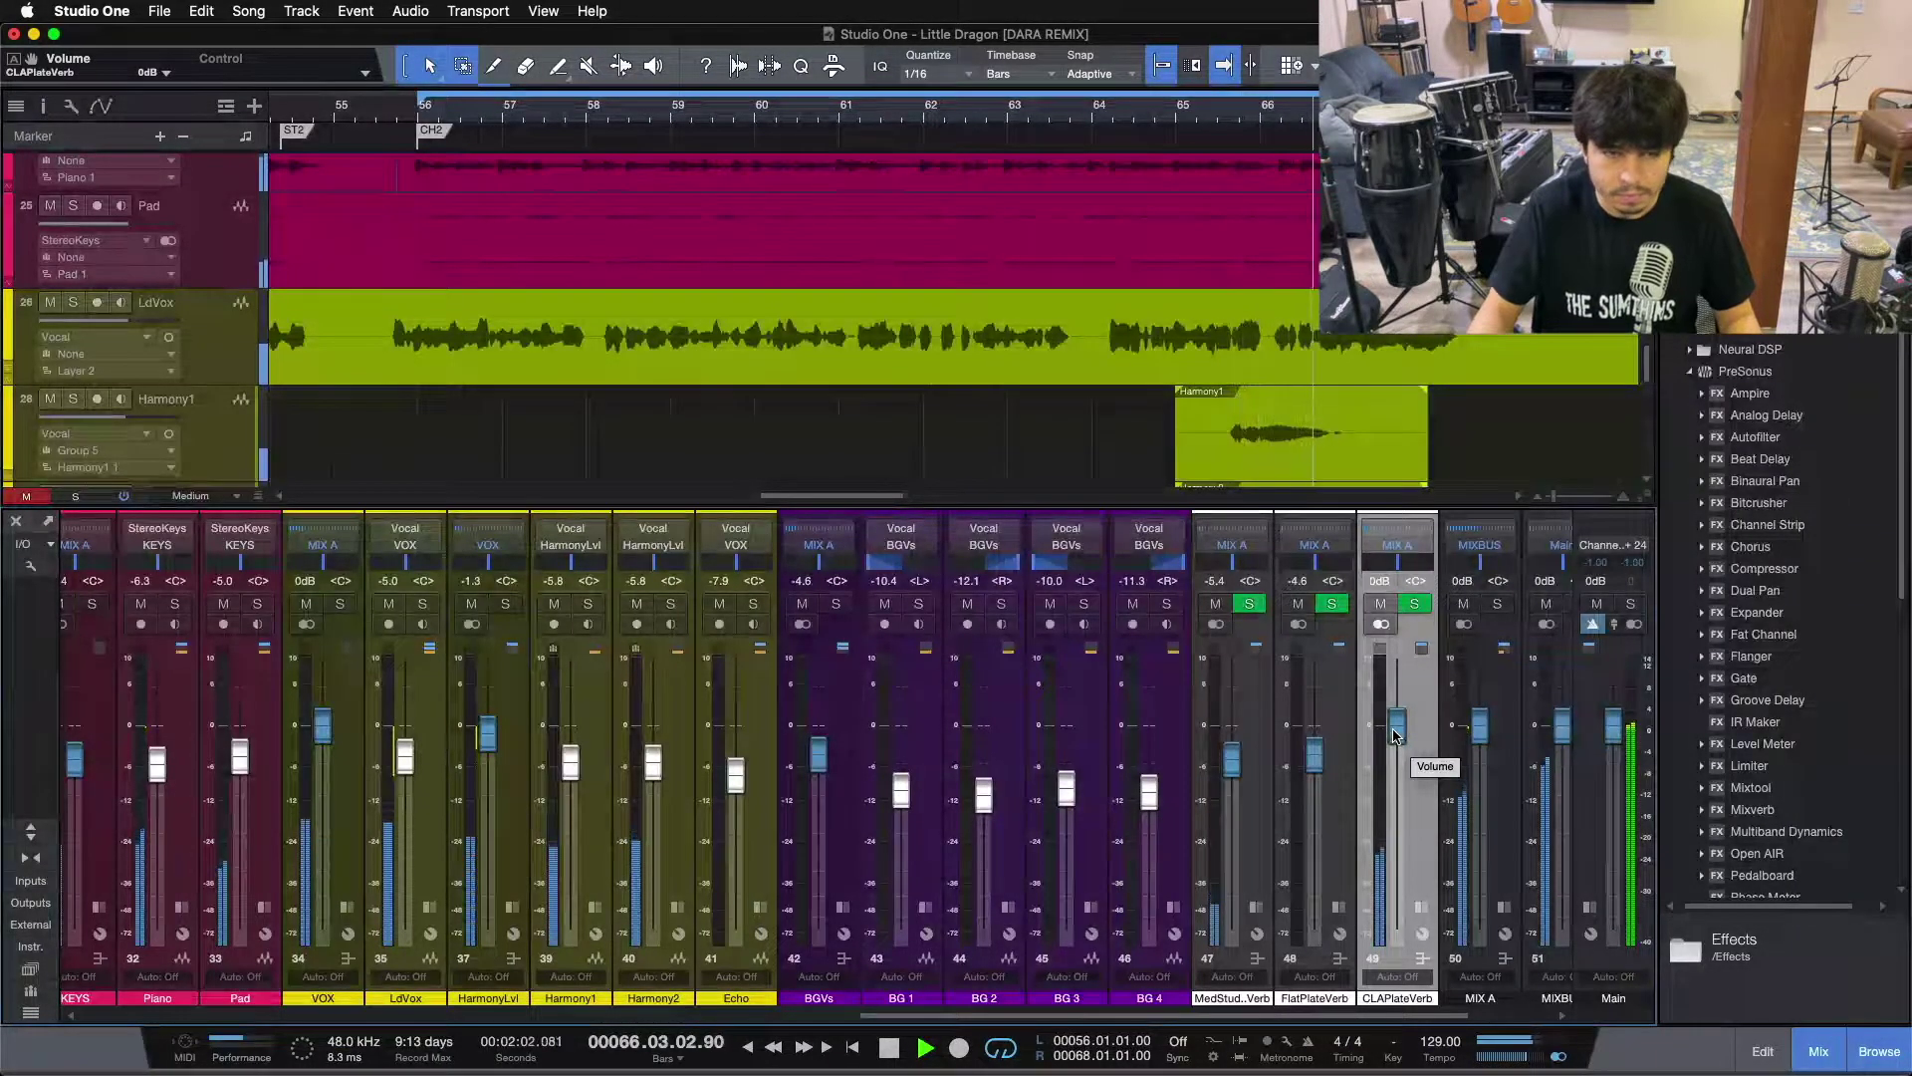
- Lower the CLAPlateVerb fader to -7.9 dB during playback and stop the song
{"action": "scroll", "coordinate": [1394, 735], "scroll_direction": "down", "scroll_amount": 4}
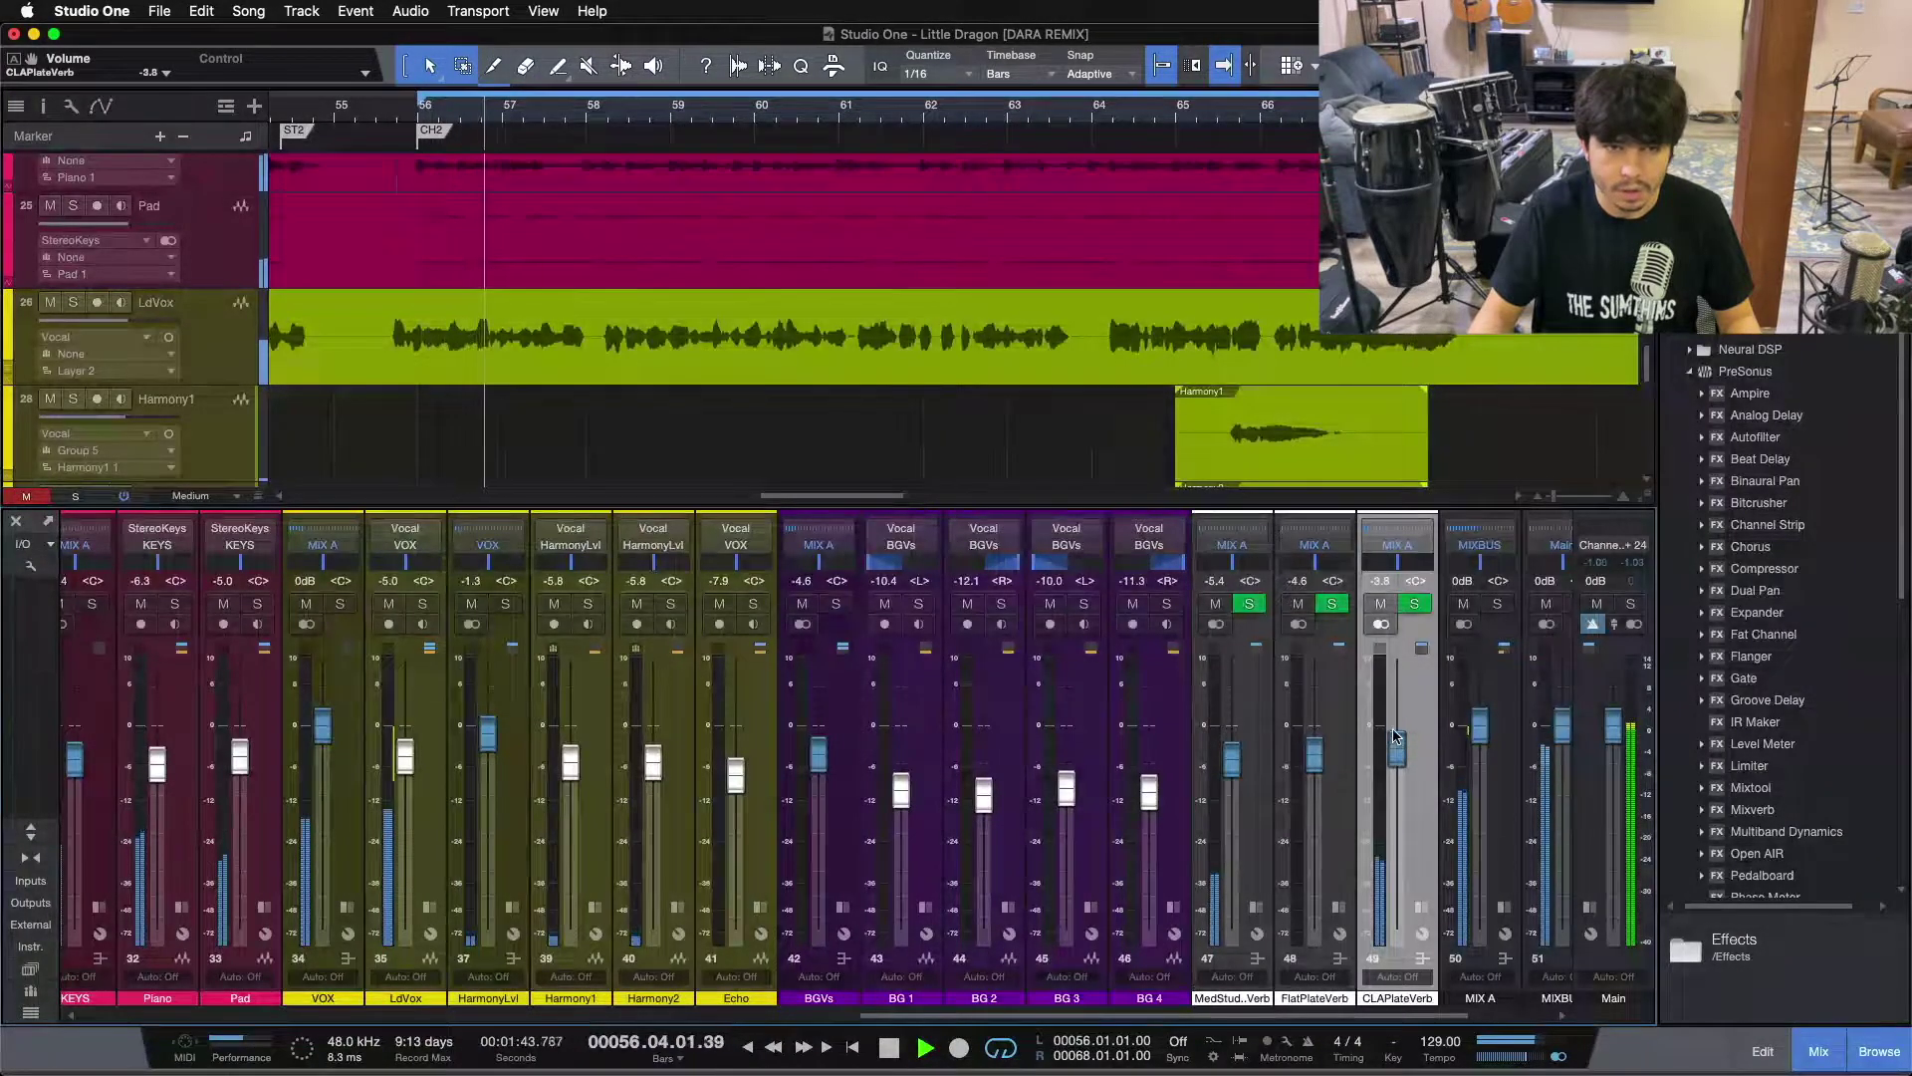
{"action": "scroll", "coordinate": [1394, 735], "scroll_direction": "down", "scroll_amount": 3}
{"action": "scroll", "coordinate": [1394, 735], "scroll_direction": "down", "scroll_amount": 2}
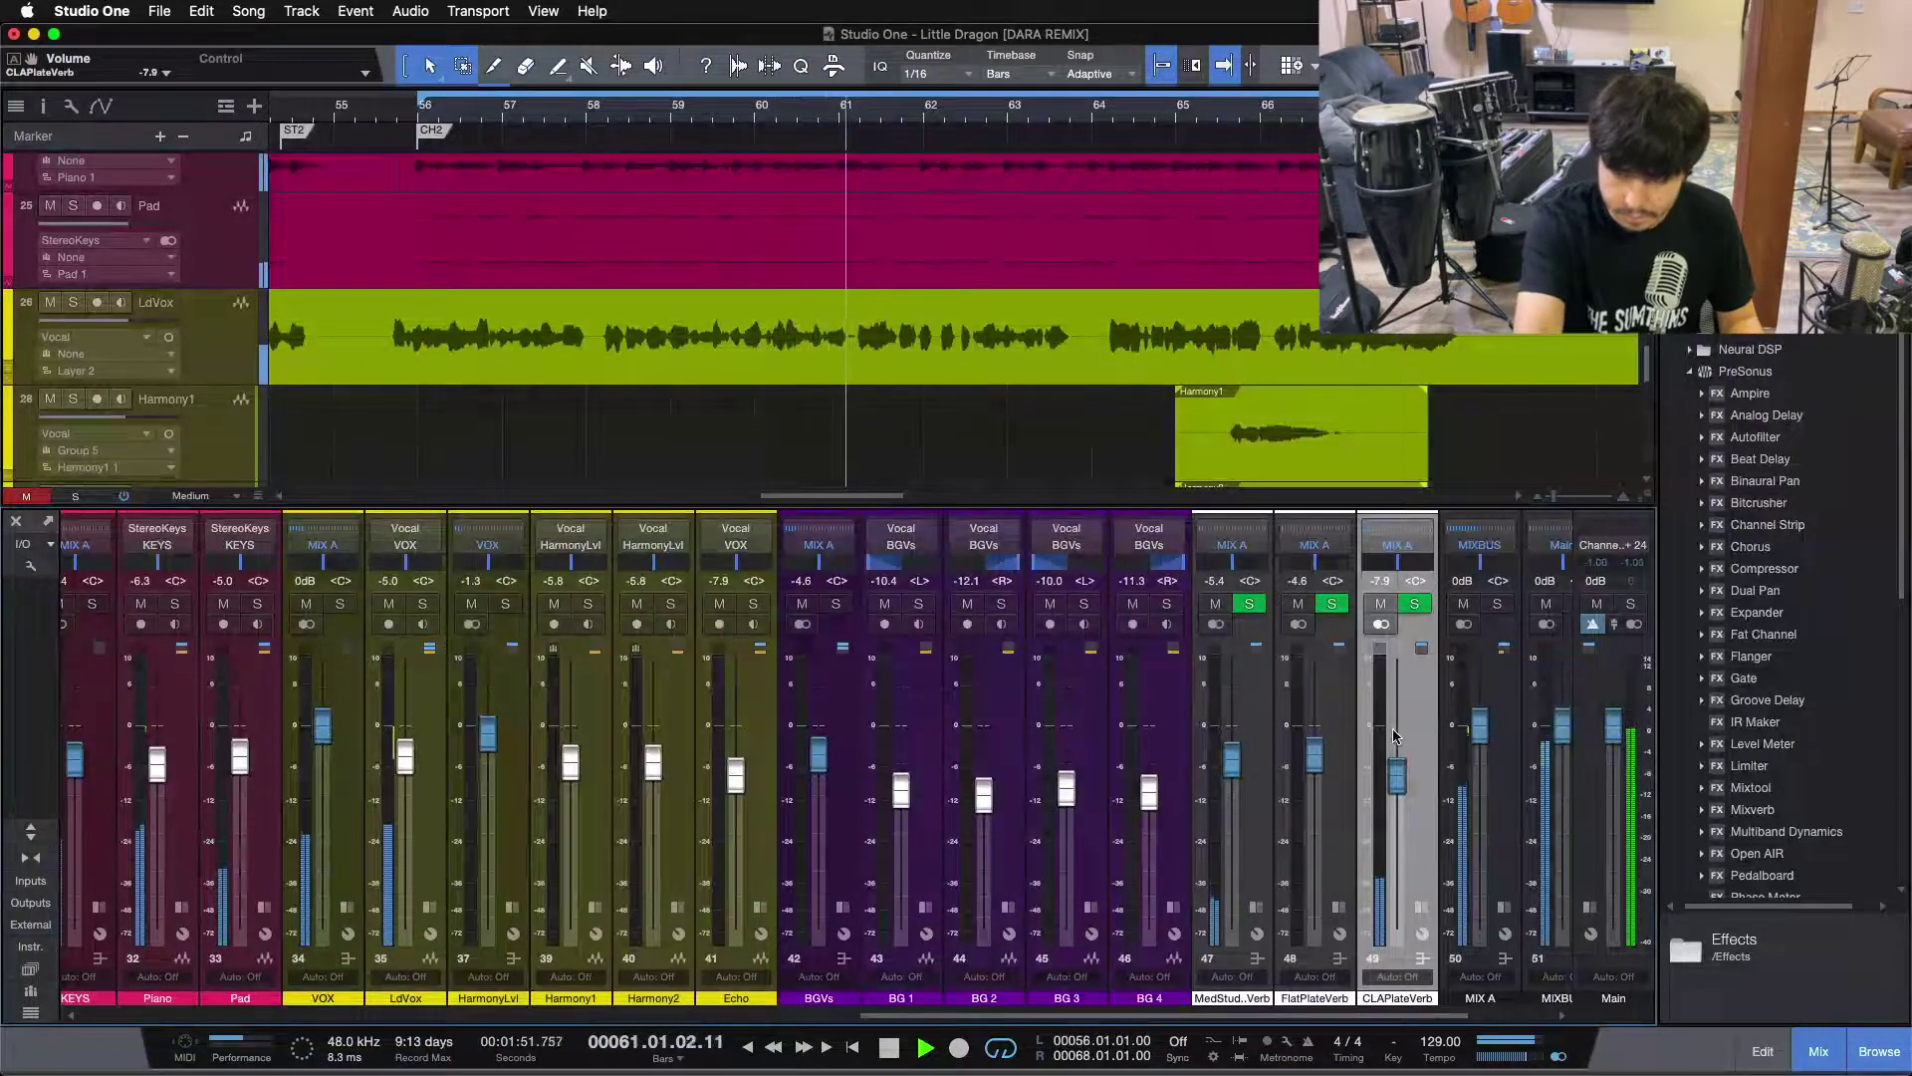
{"action": "key", "text": "space"}
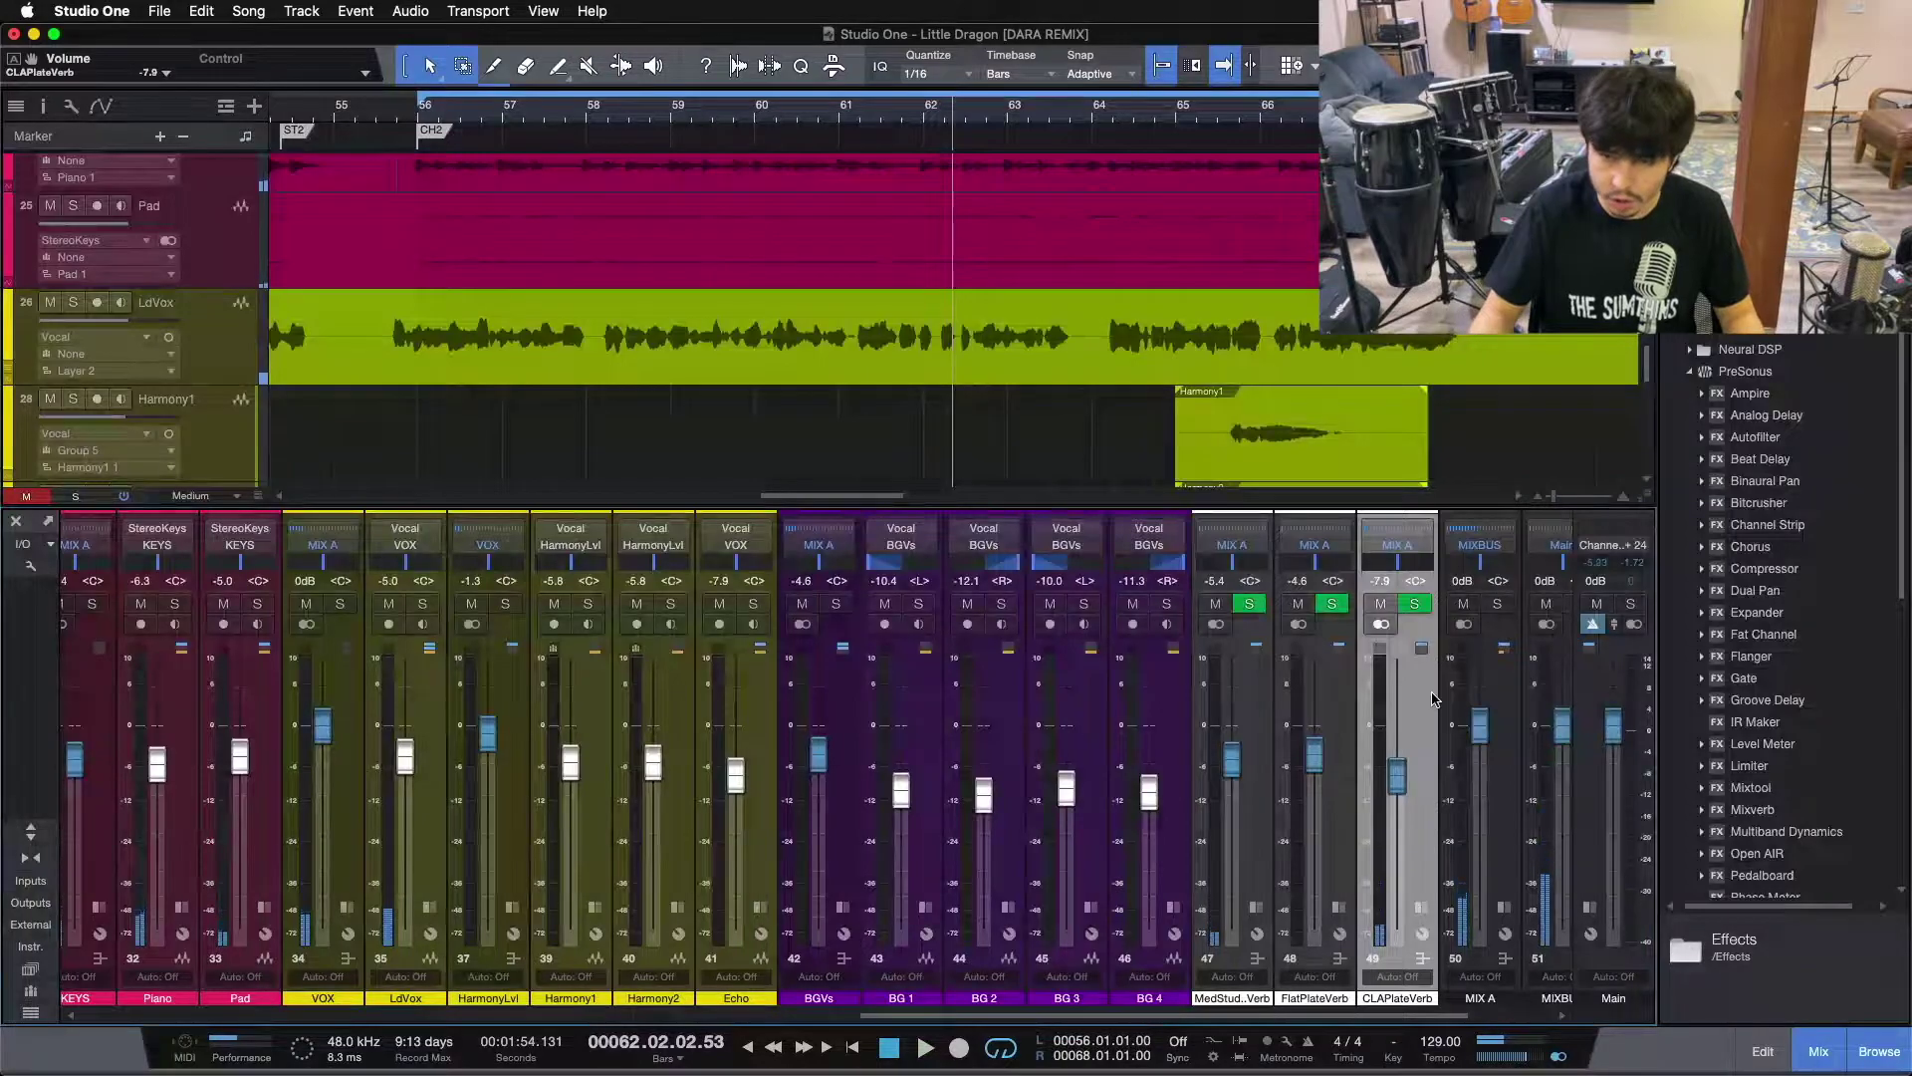
- Expand the CLAPlateVerb channel, review its Room Reverb settings and close the plug-in window
{"action": "left_click", "coordinate": [1421, 926]}
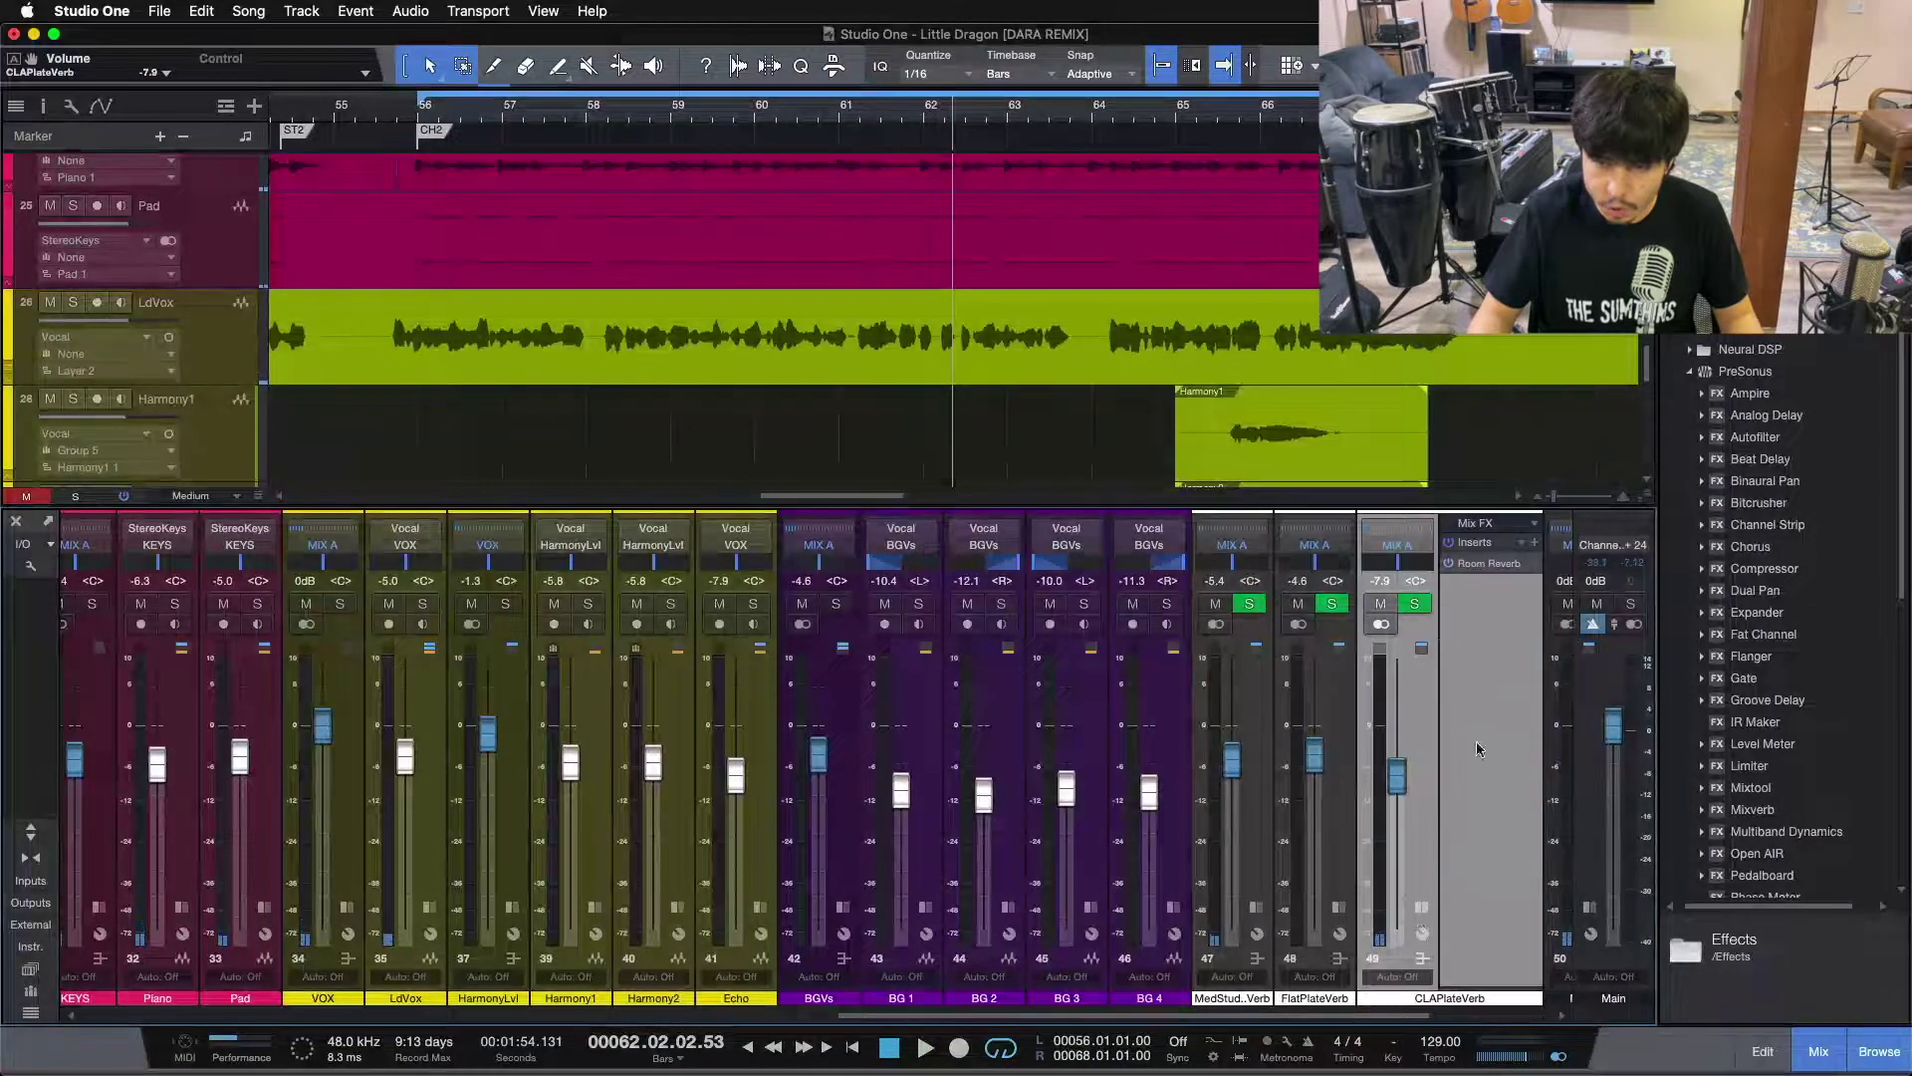
{"action": "left_click", "coordinate": [1484, 566]}
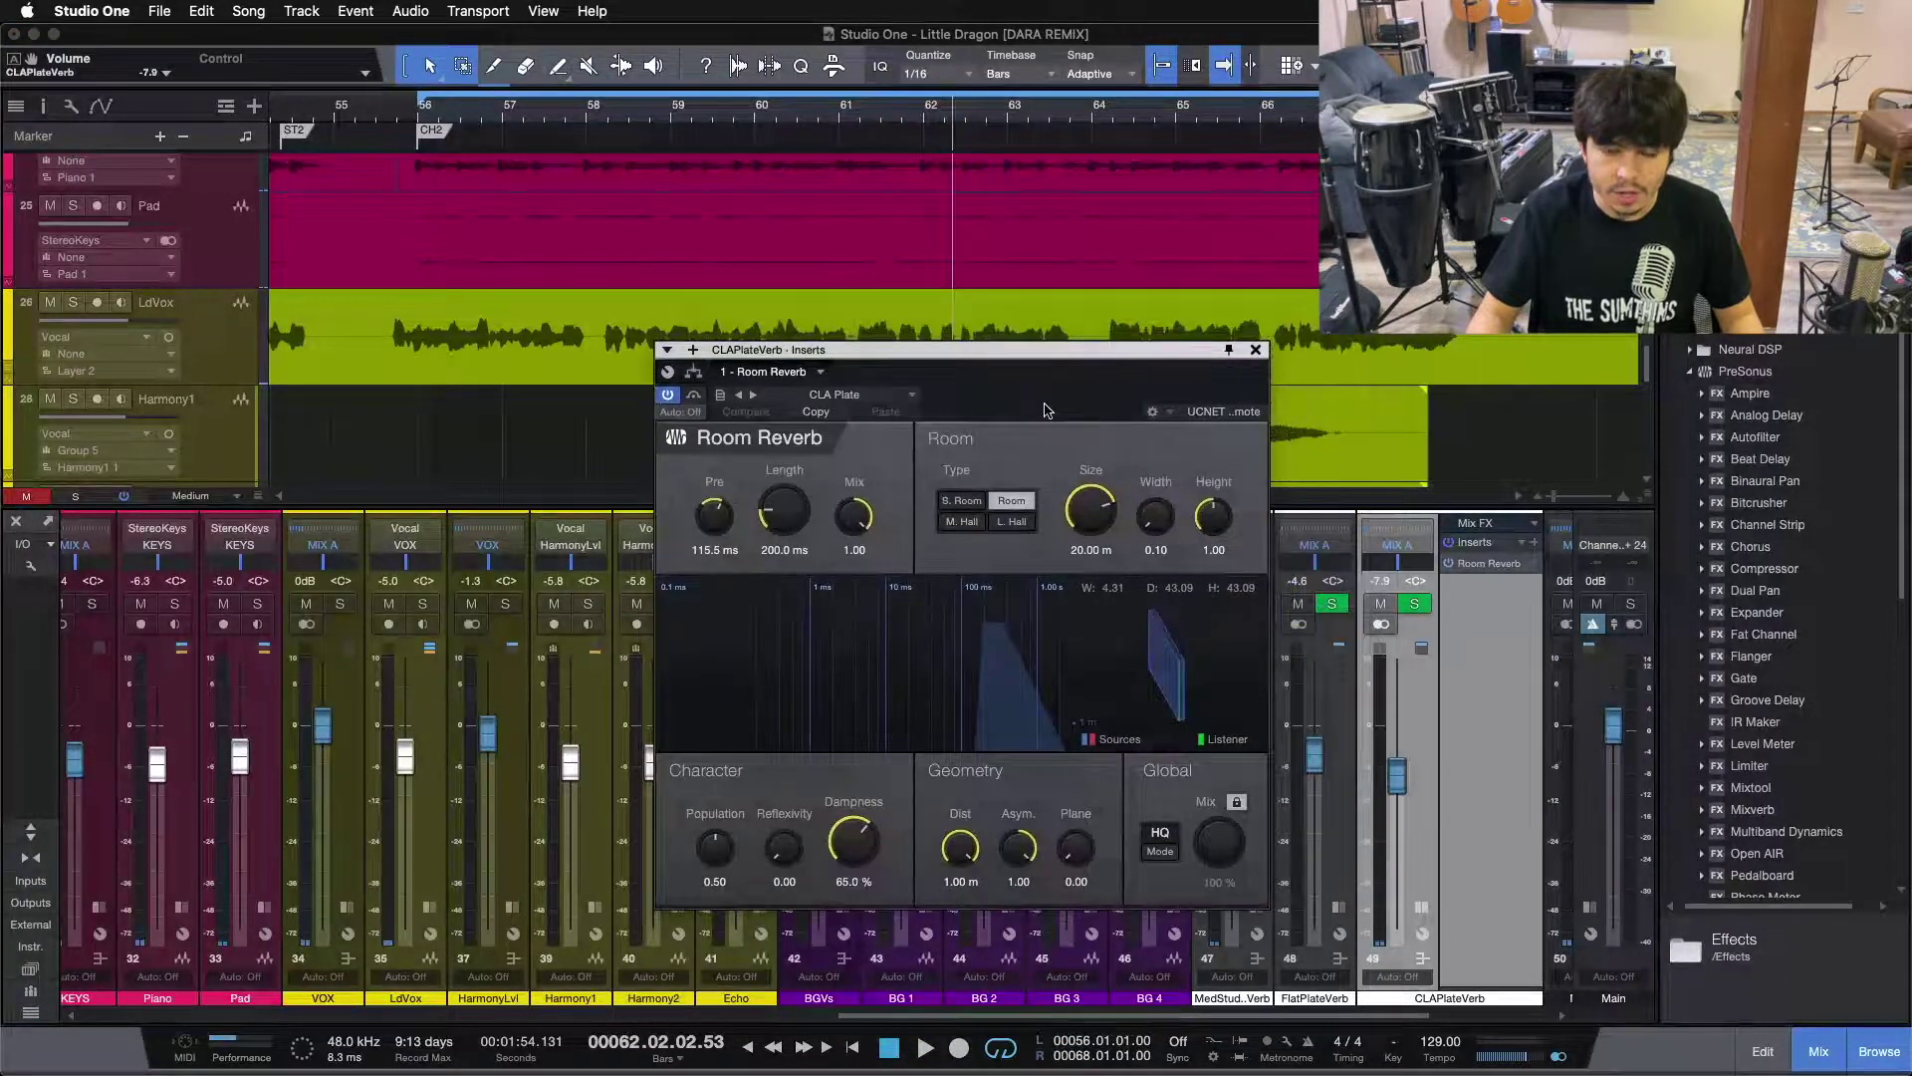
{"action": "left_click", "coordinate": [1256, 349]}
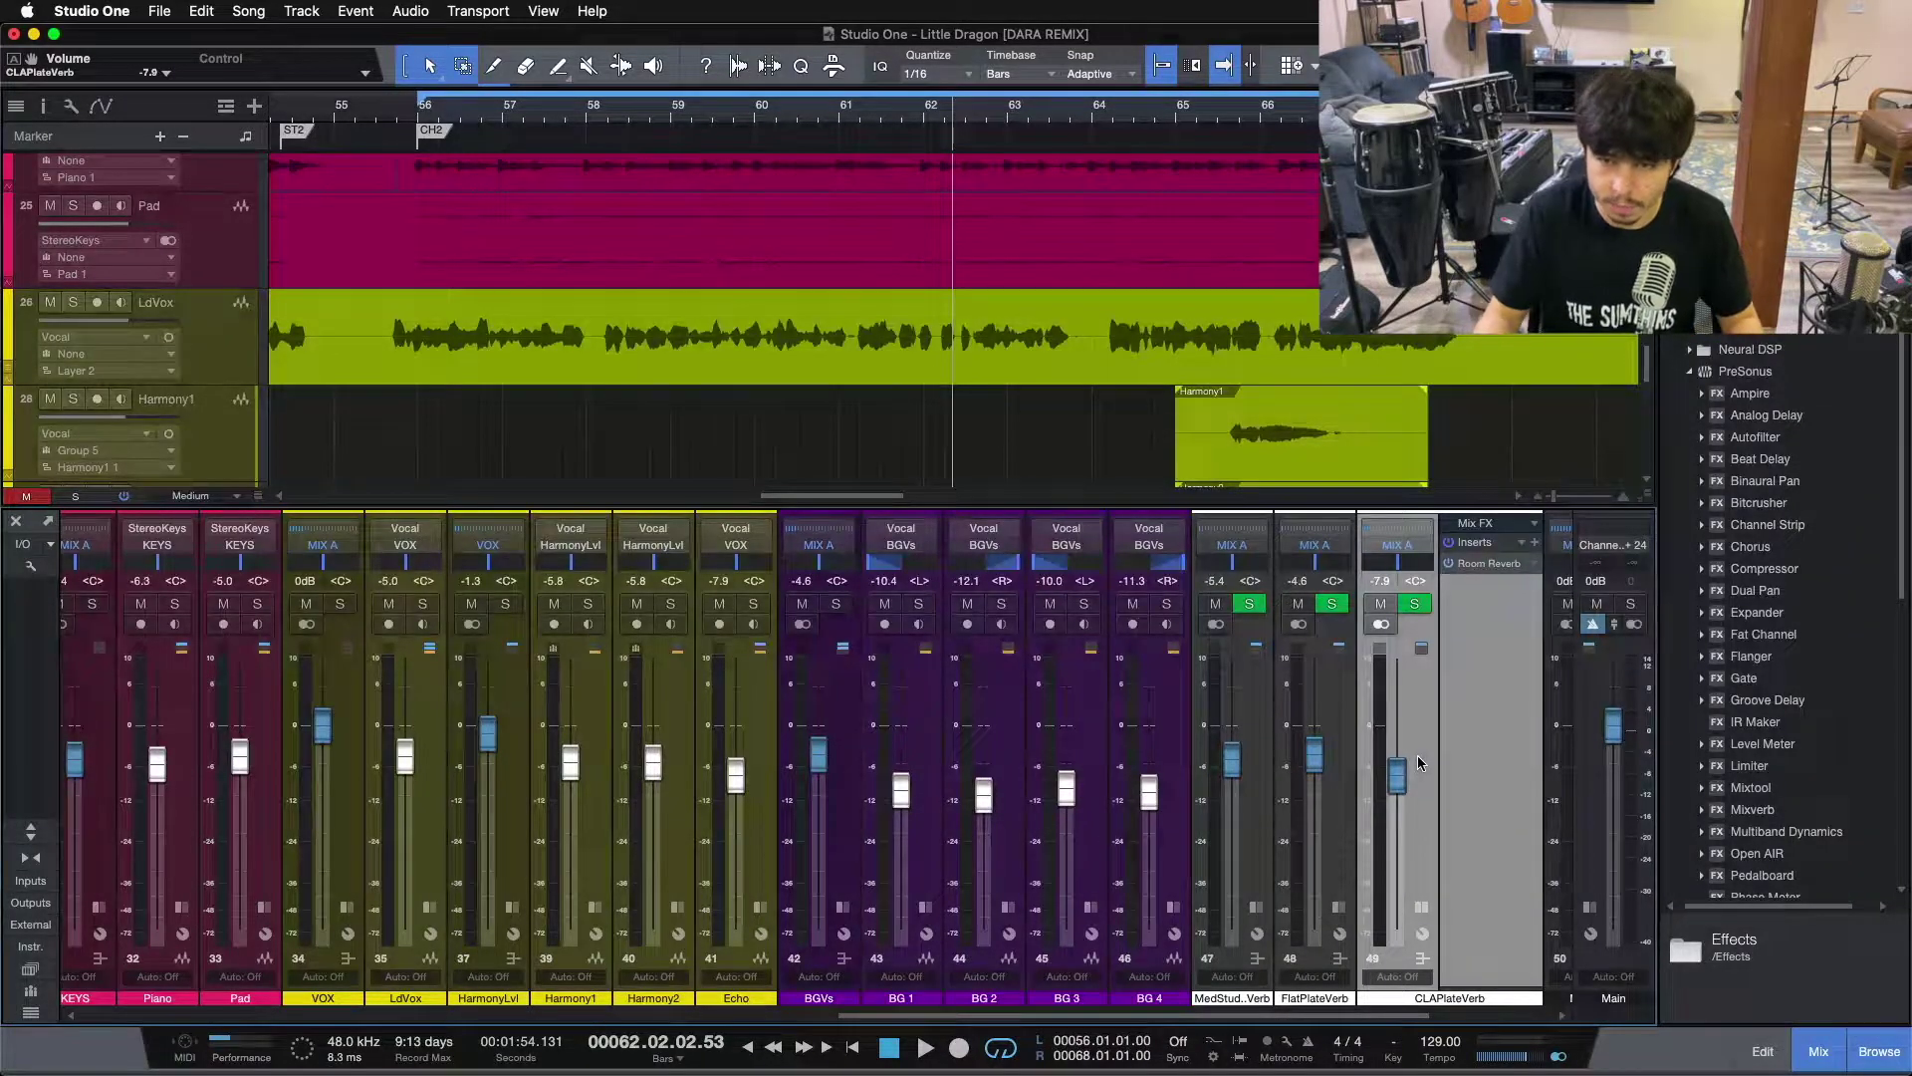
- Add a default Pro EQ to the CLAPlateVerb inserts after the Room Reverb
{"action": "scroll", "coordinate": [1783, 697], "scroll_direction": "down", "scroll_amount": 5}
{"action": "scroll", "coordinate": [1786, 699], "scroll_direction": "down", "scroll_amount": 1}
{"action": "left_click", "coordinate": [1749, 721]}
{"action": "left_click_drag", "start_coordinate": [1479, 654], "coordinate": [1479, 622]}
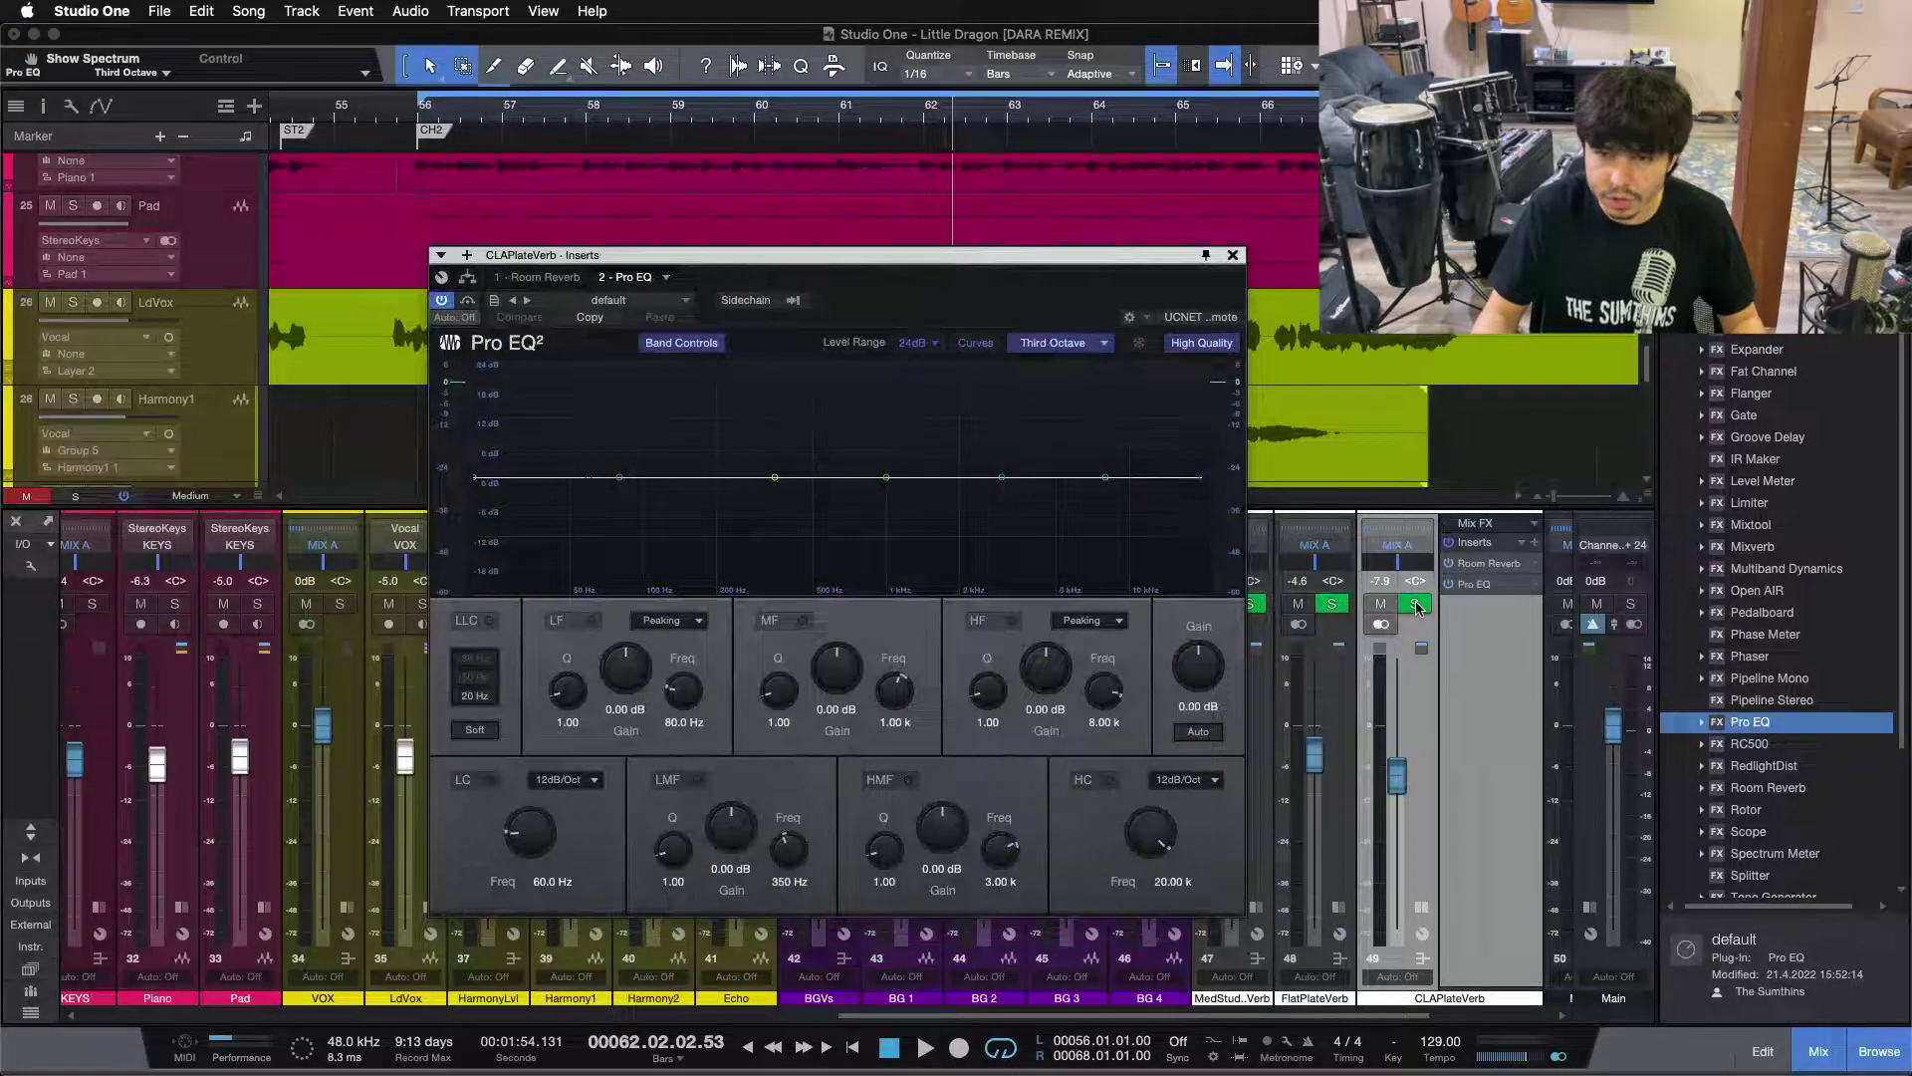
- Solo the CLAPlateVerb channel and play the chorus from bar 56 to examine the reverb's frequency spectrum
{"action": "left_click", "coordinate": [1415, 604]}
{"action": "key", "text": "space"}
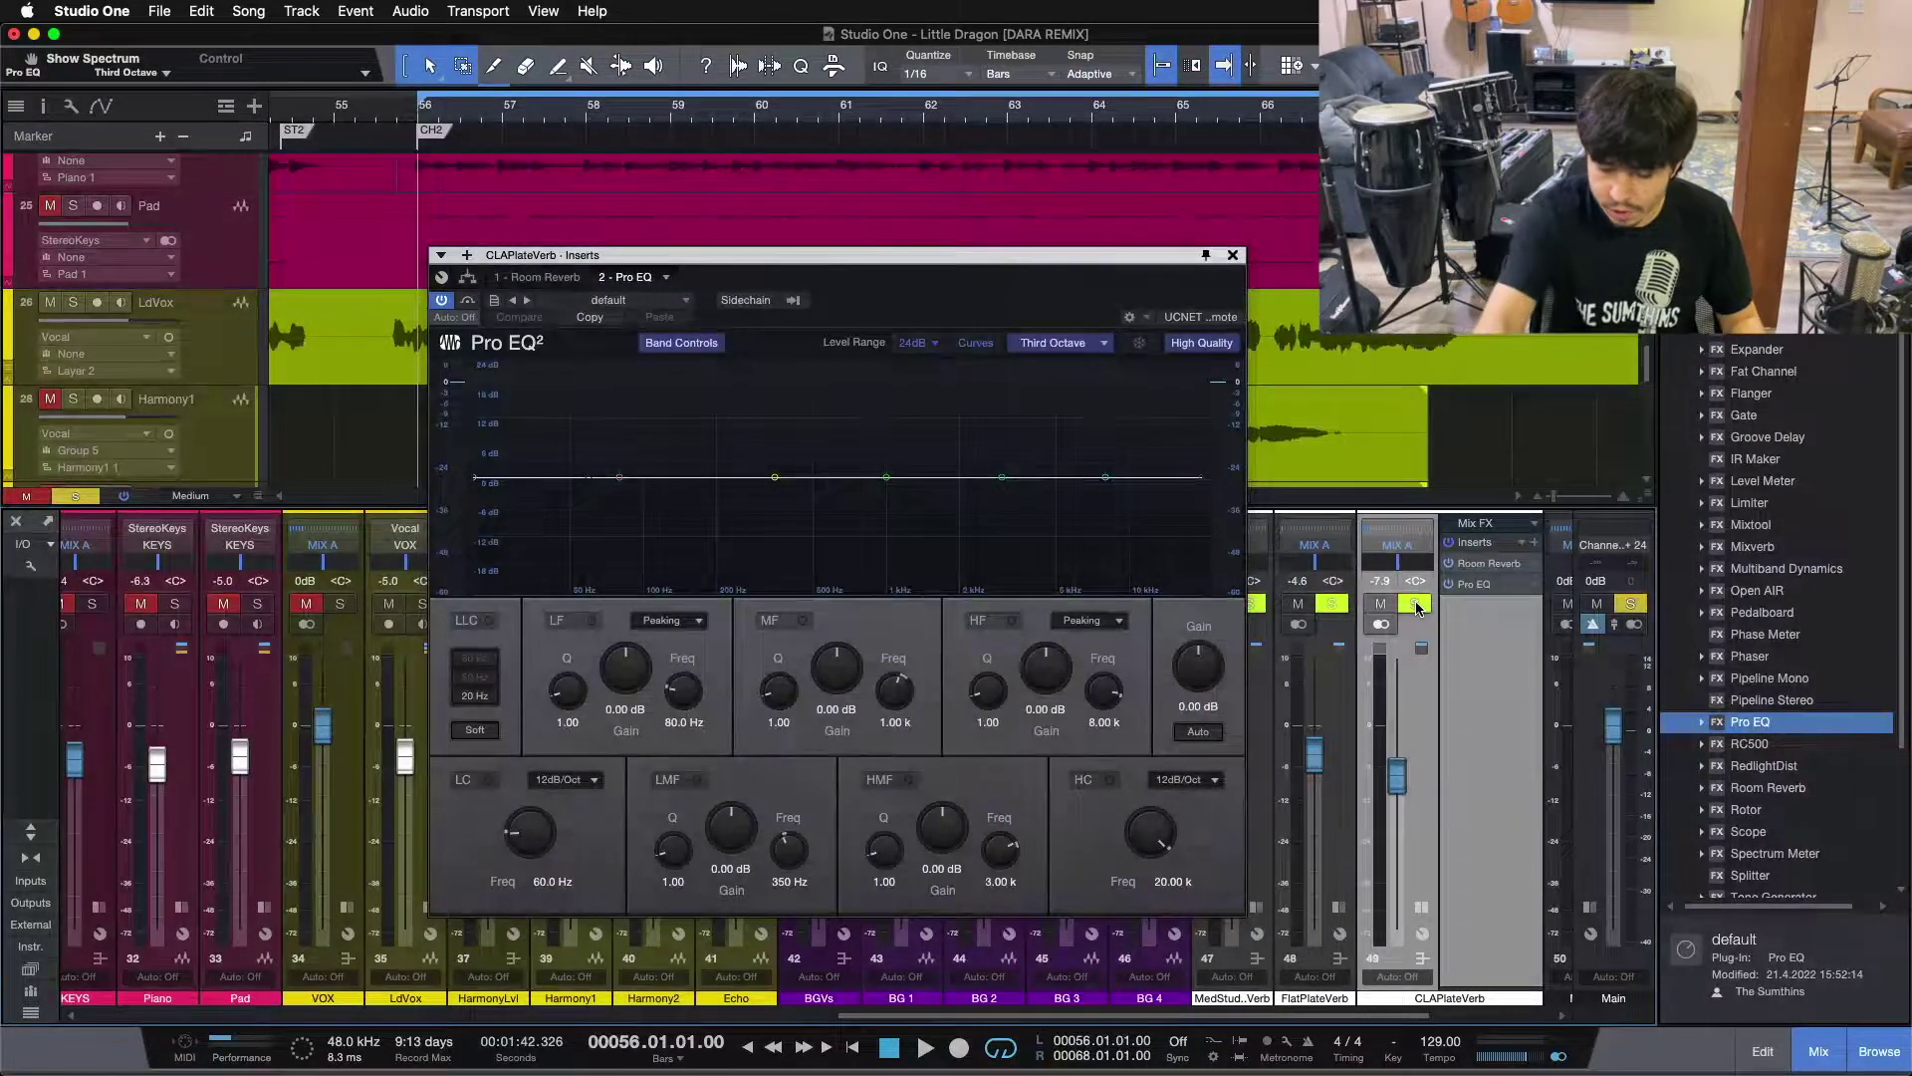
{"action": "key", "text": "space"}
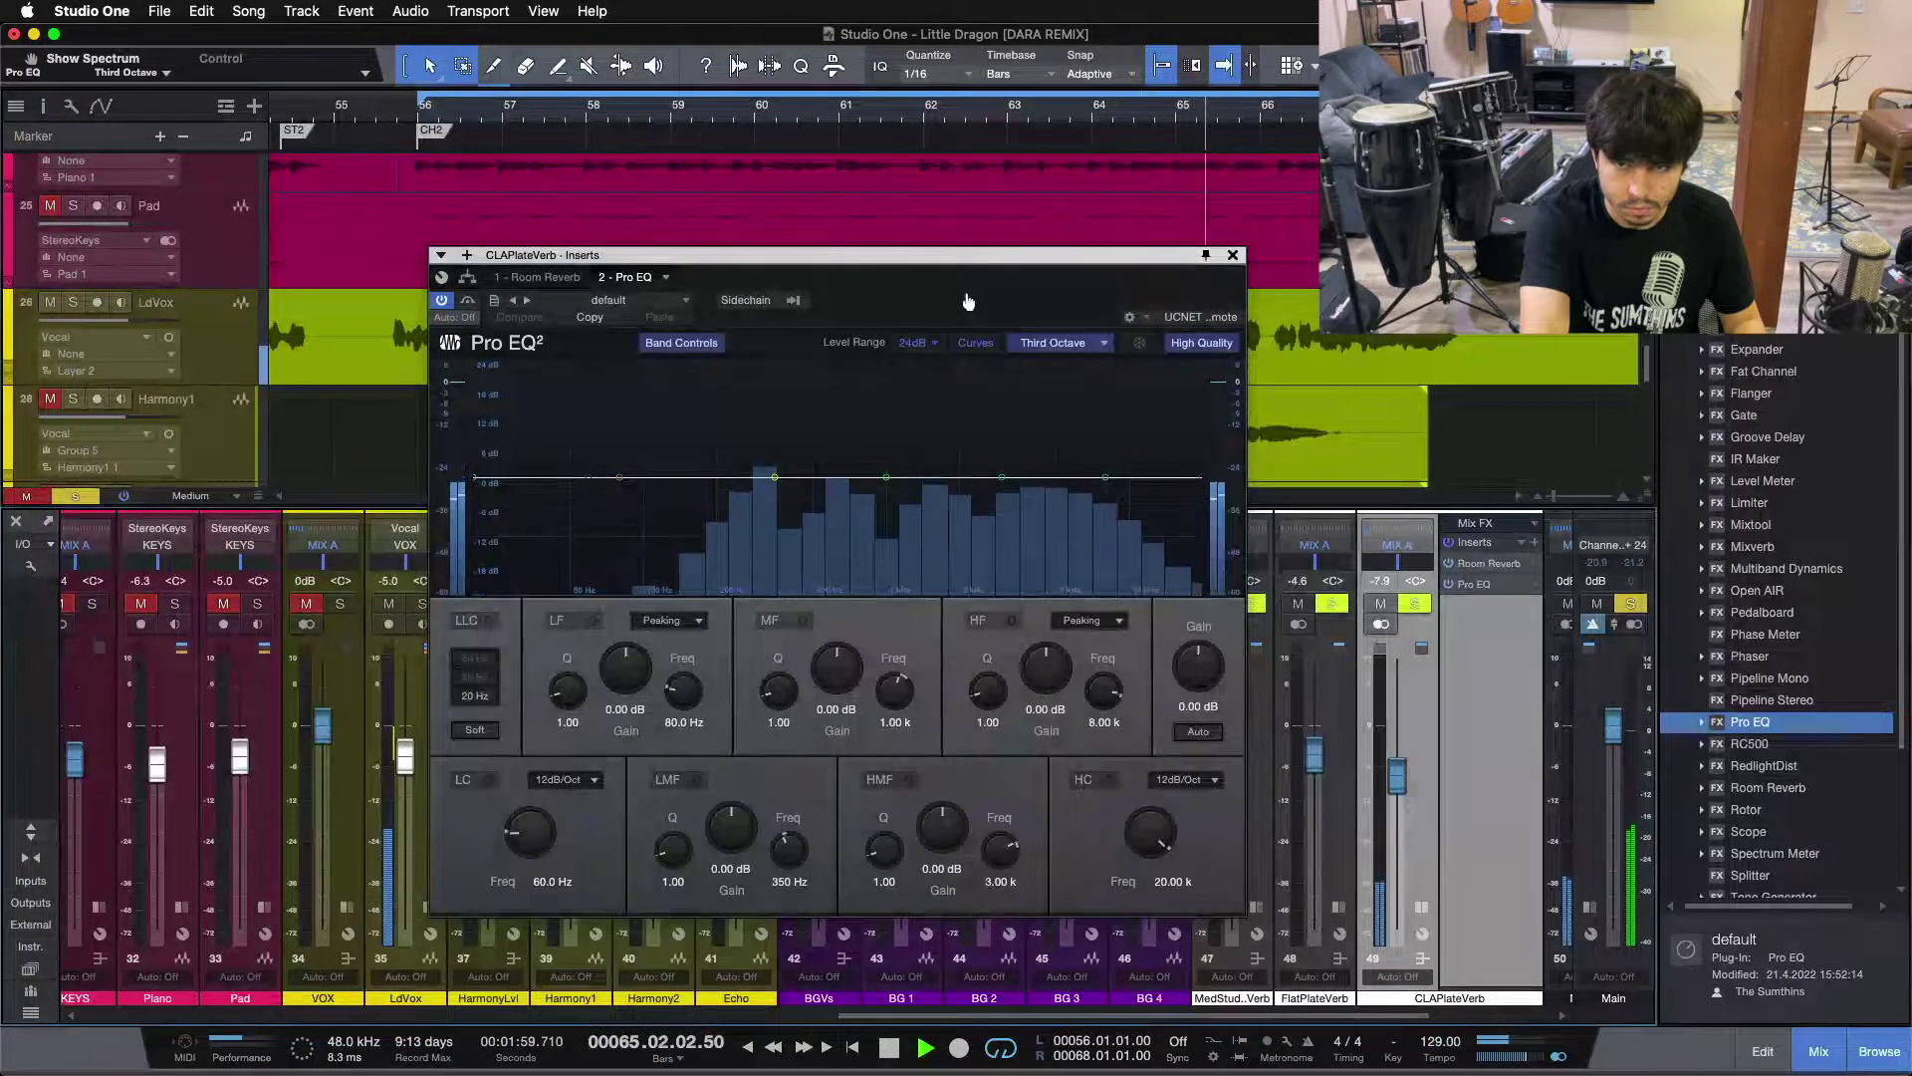
{"action": "key", "text": "space"}
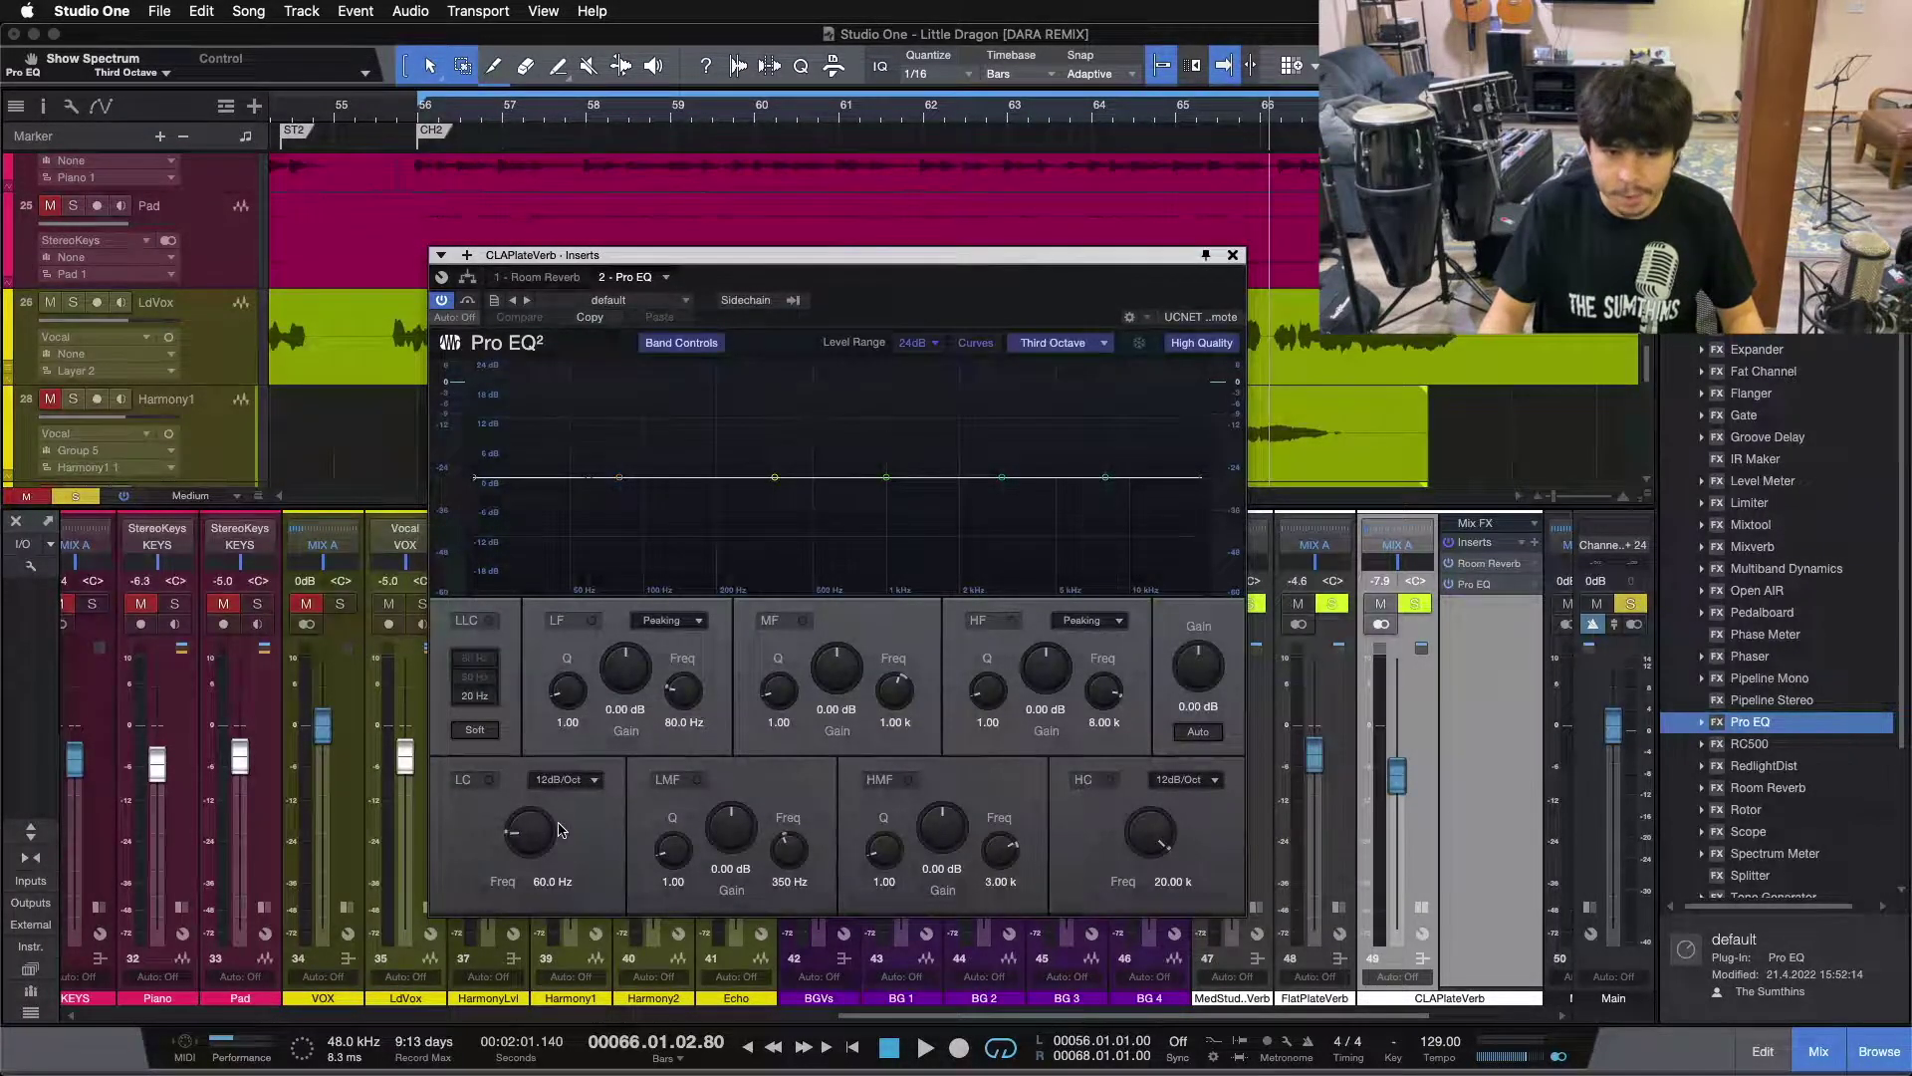
- Enable the Pro EQ low cut and raise its frequency to 240 Hz while the chorus plays
{"action": "left_click", "coordinate": [473, 794]}
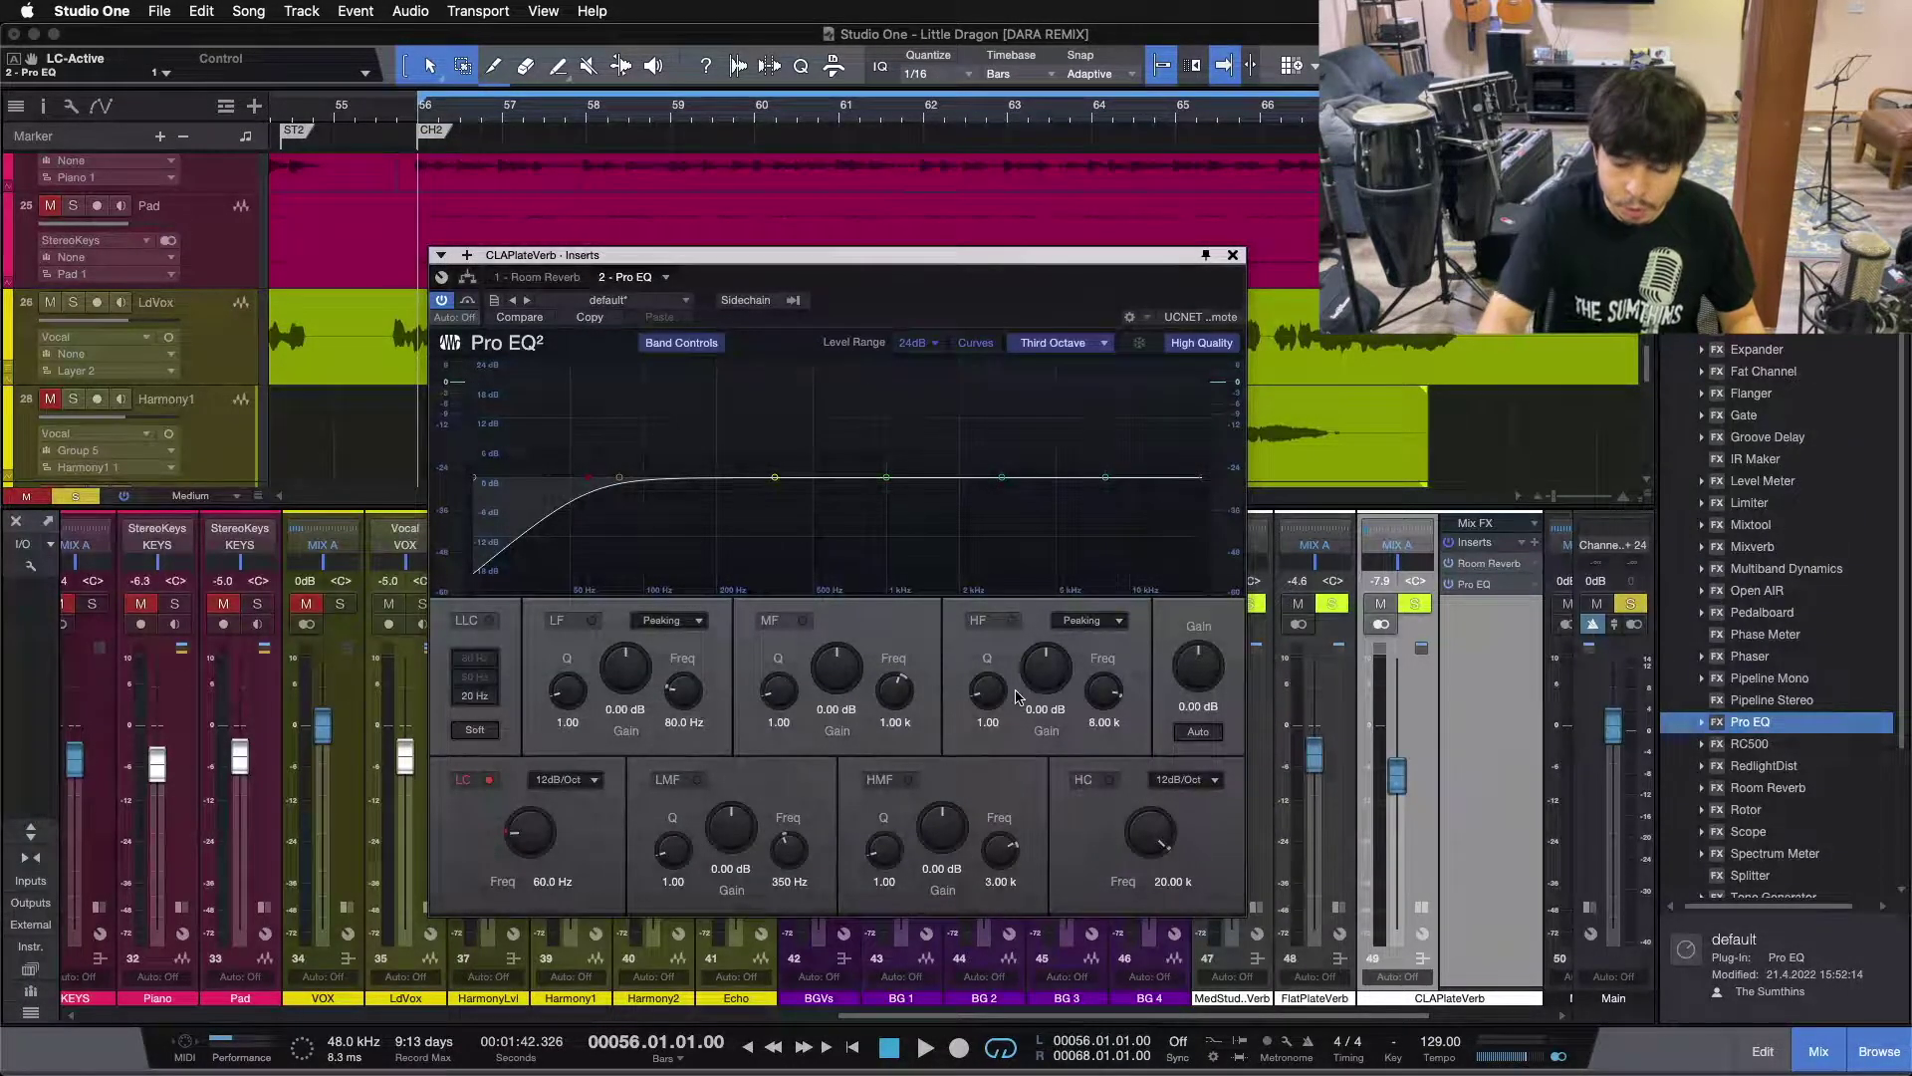
{"action": "key", "text": "space"}
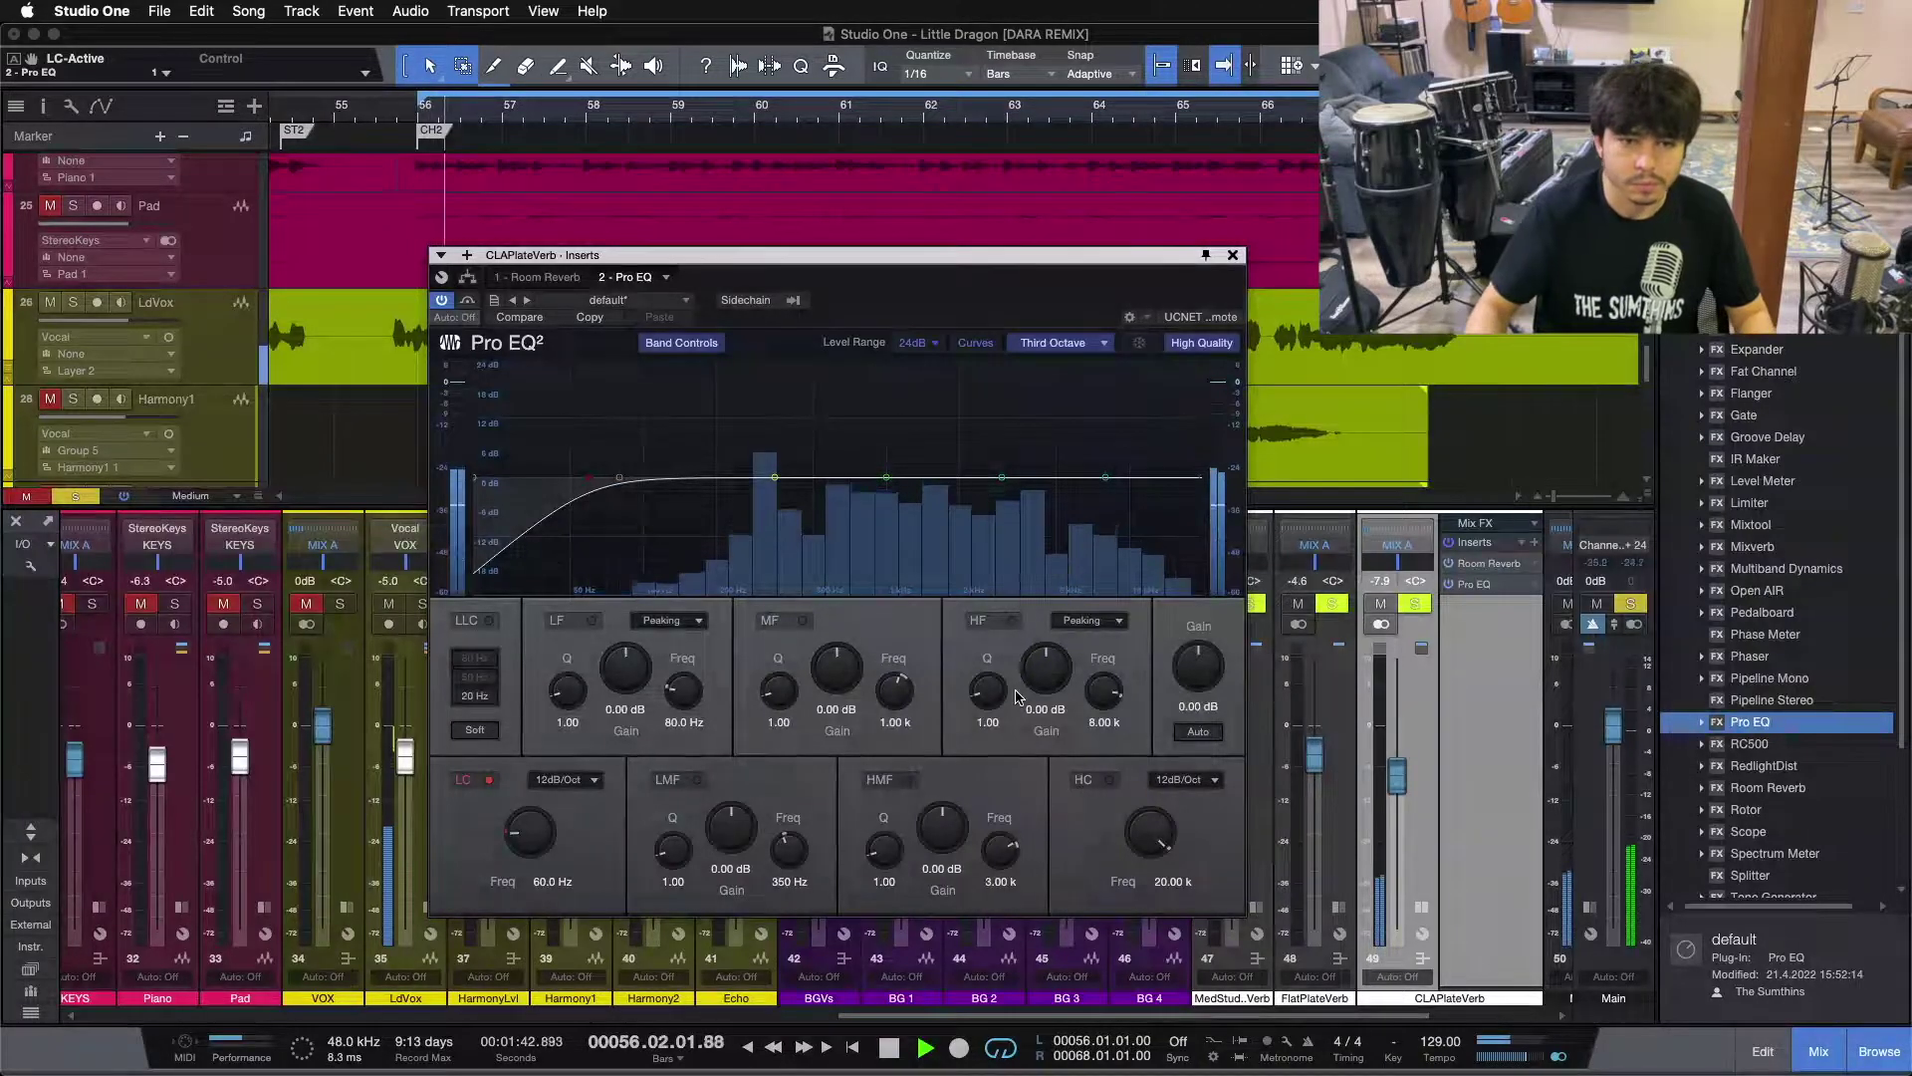
{"action": "scroll", "coordinate": [528, 849], "scroll_direction": "up", "scroll_amount": 5}
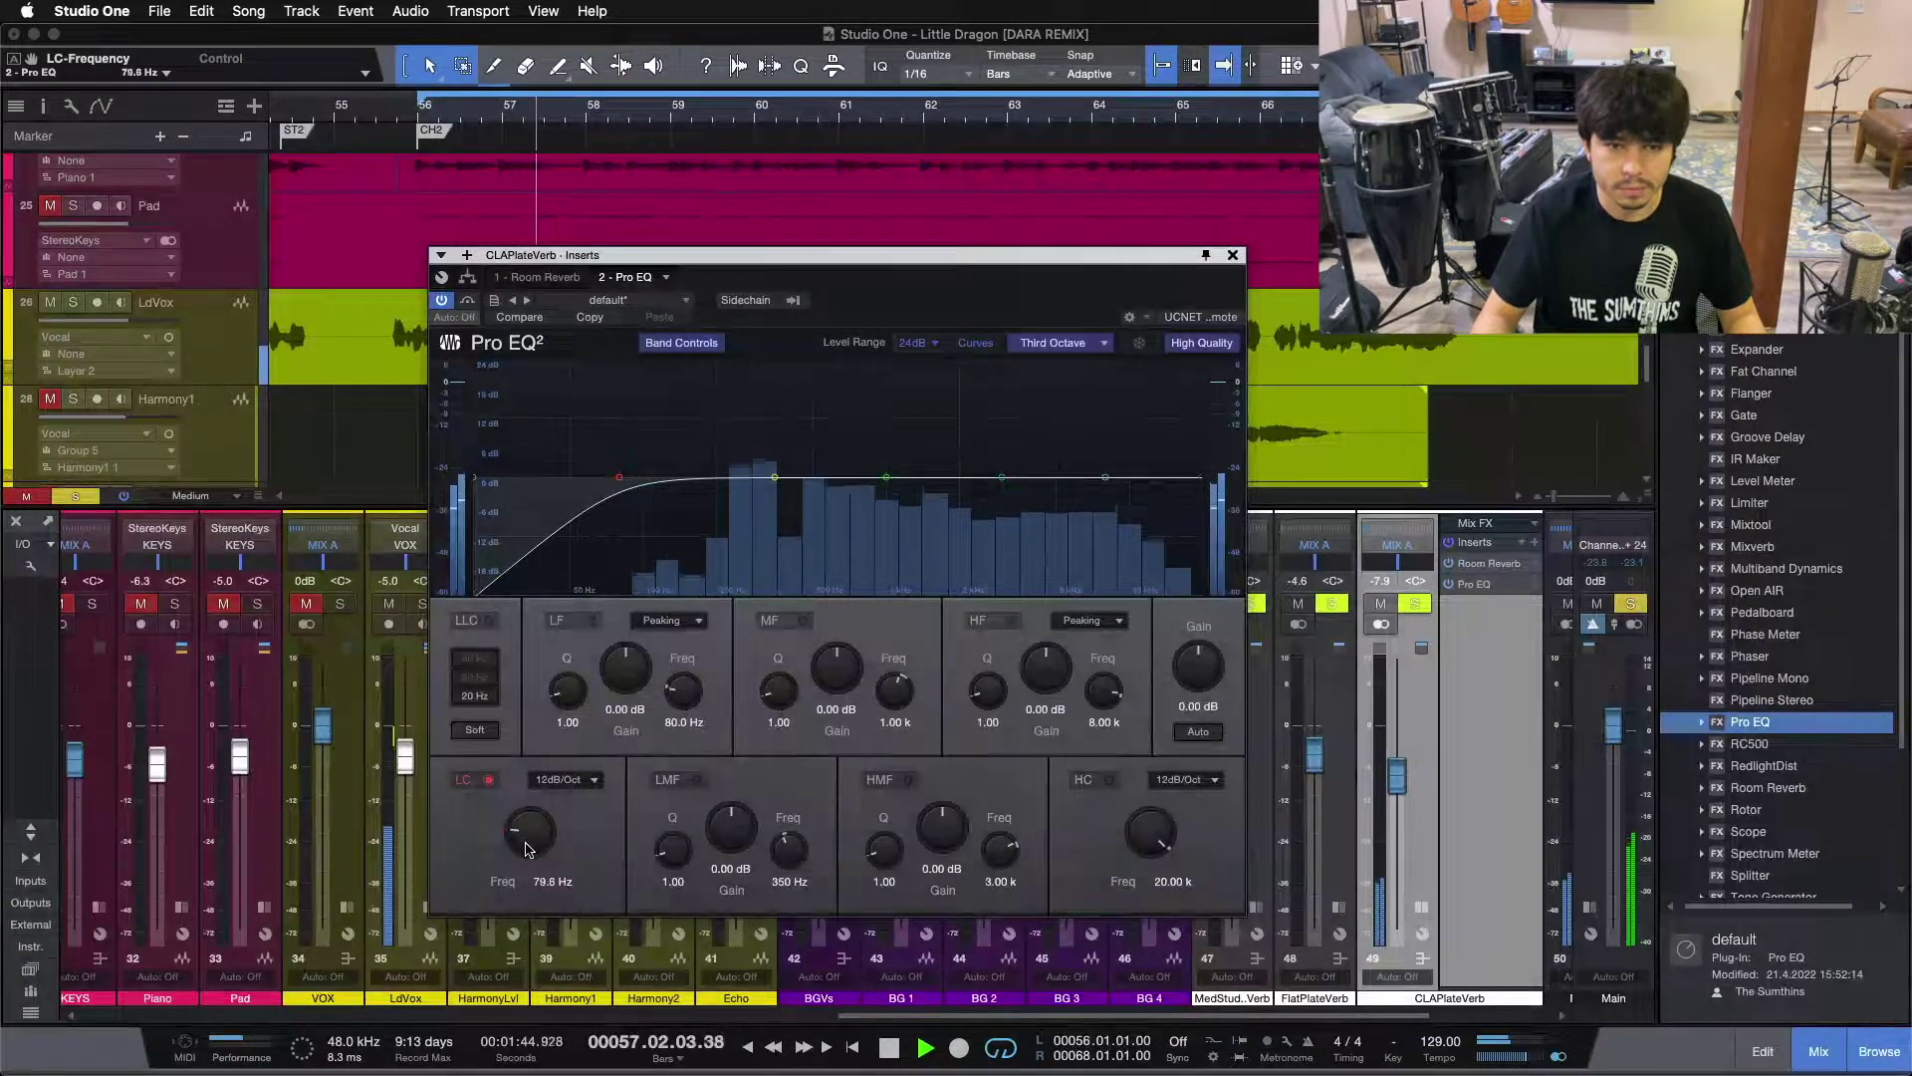
{"action": "scroll", "coordinate": [528, 849], "scroll_direction": "up", "scroll_amount": 3}
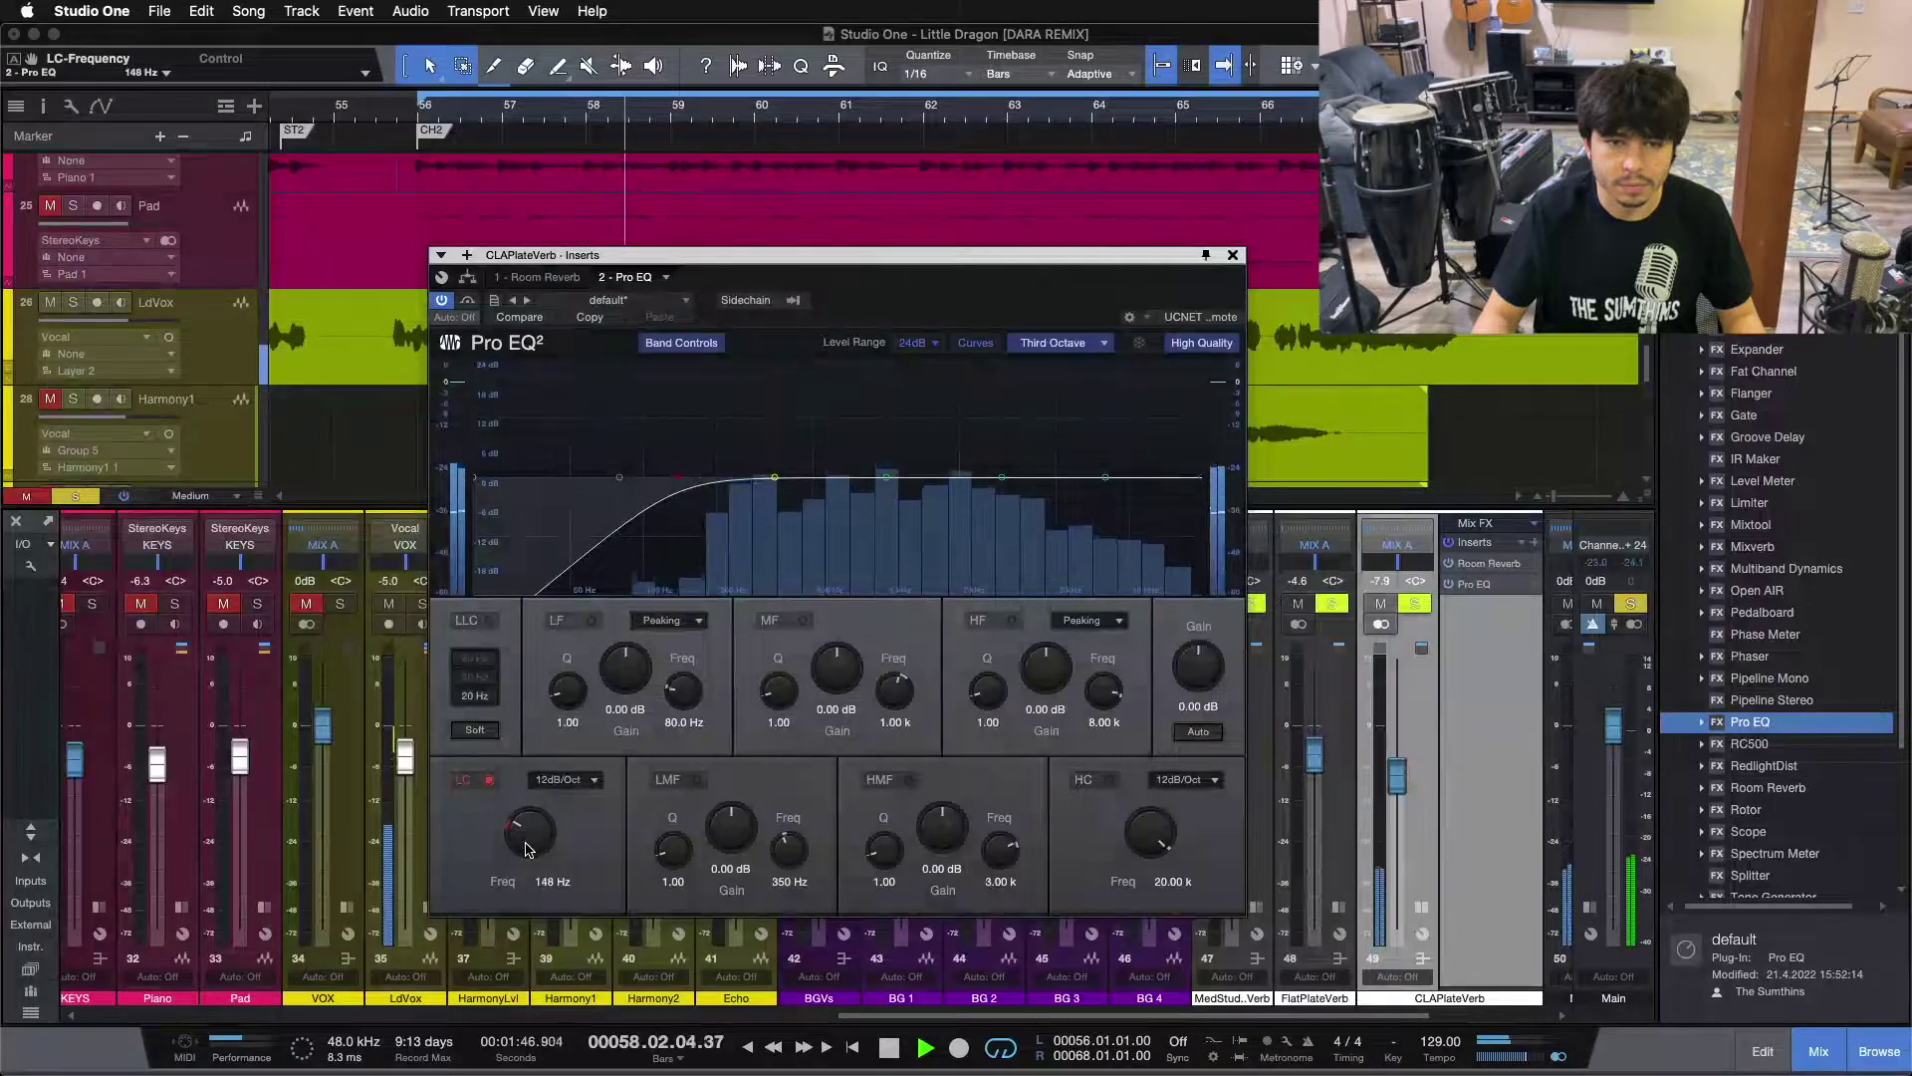
{"action": "scroll", "coordinate": [528, 849], "scroll_direction": "up", "scroll_amount": 2}
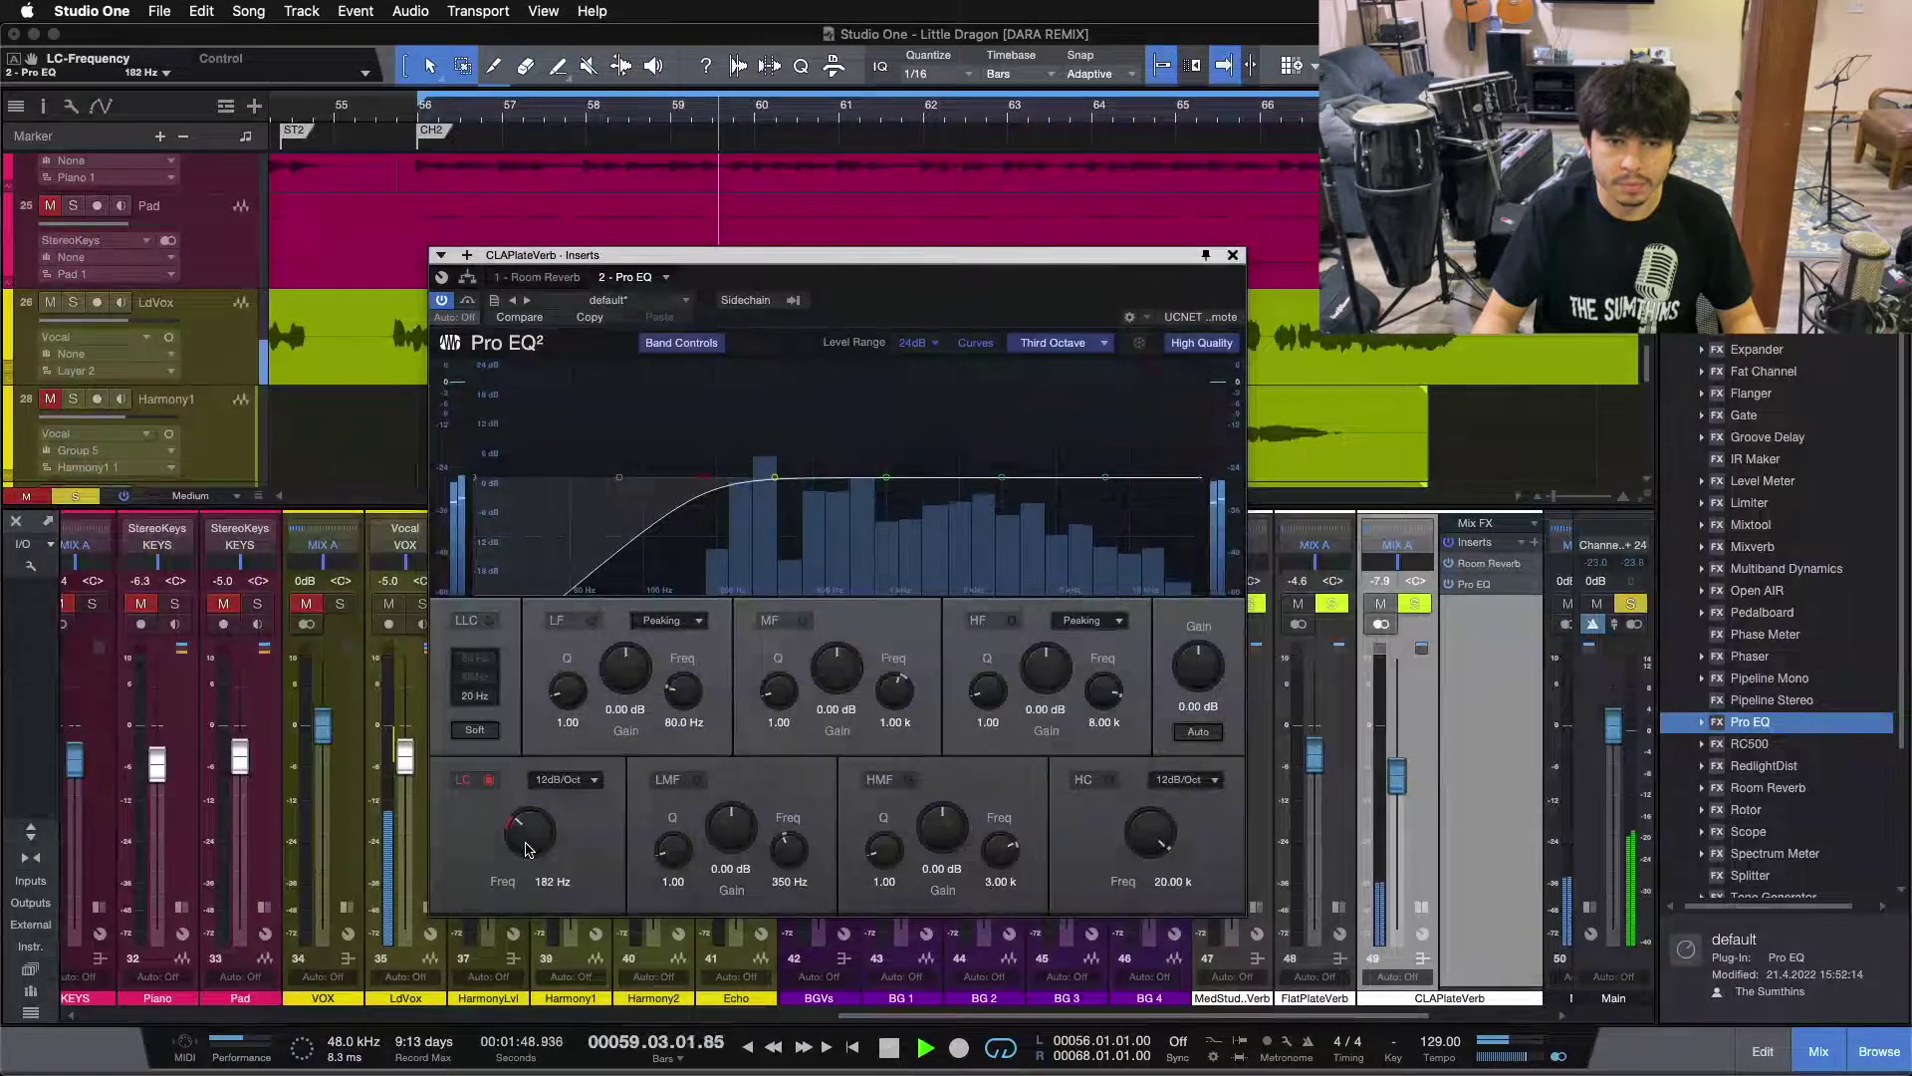
{"action": "scroll", "coordinate": [528, 849], "scroll_direction": "up", "scroll_amount": 2}
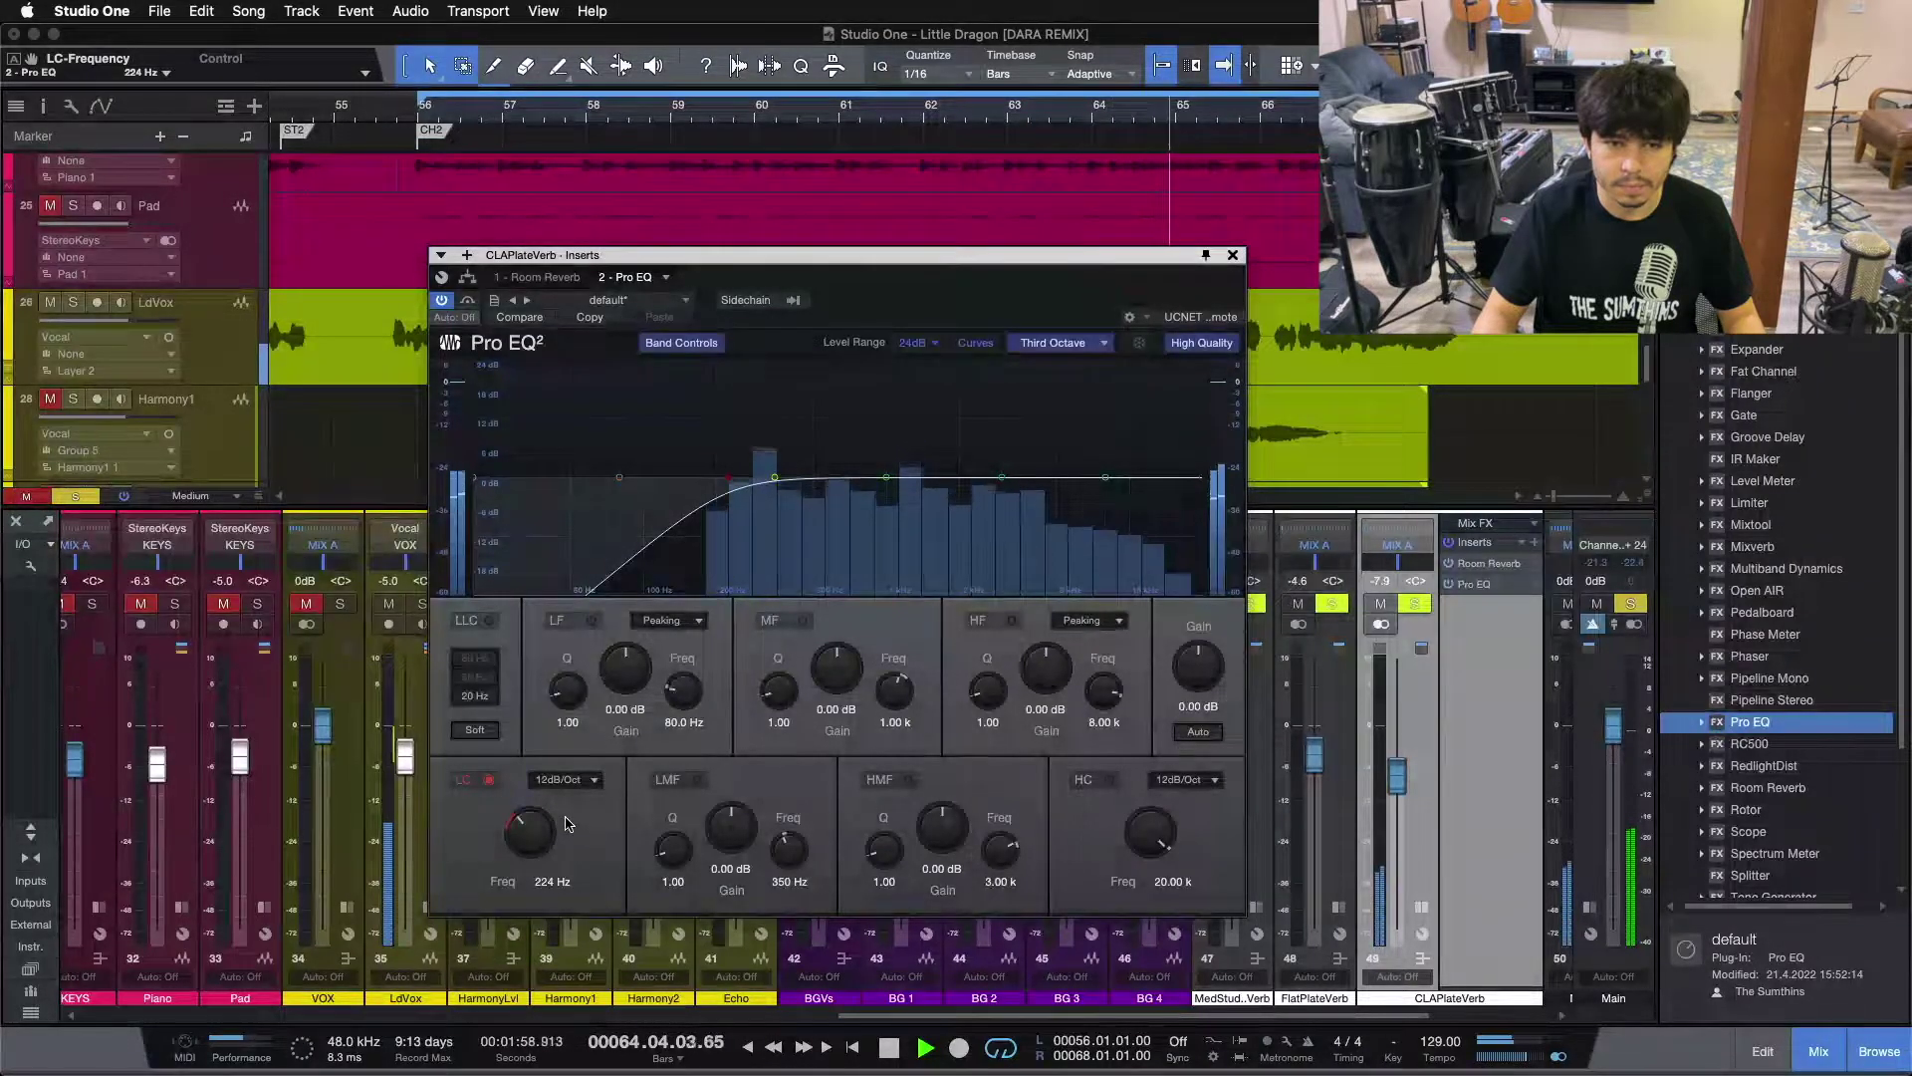
{"action": "left_click_drag", "start_coordinate": [528, 846], "coordinate": [528, 847]}
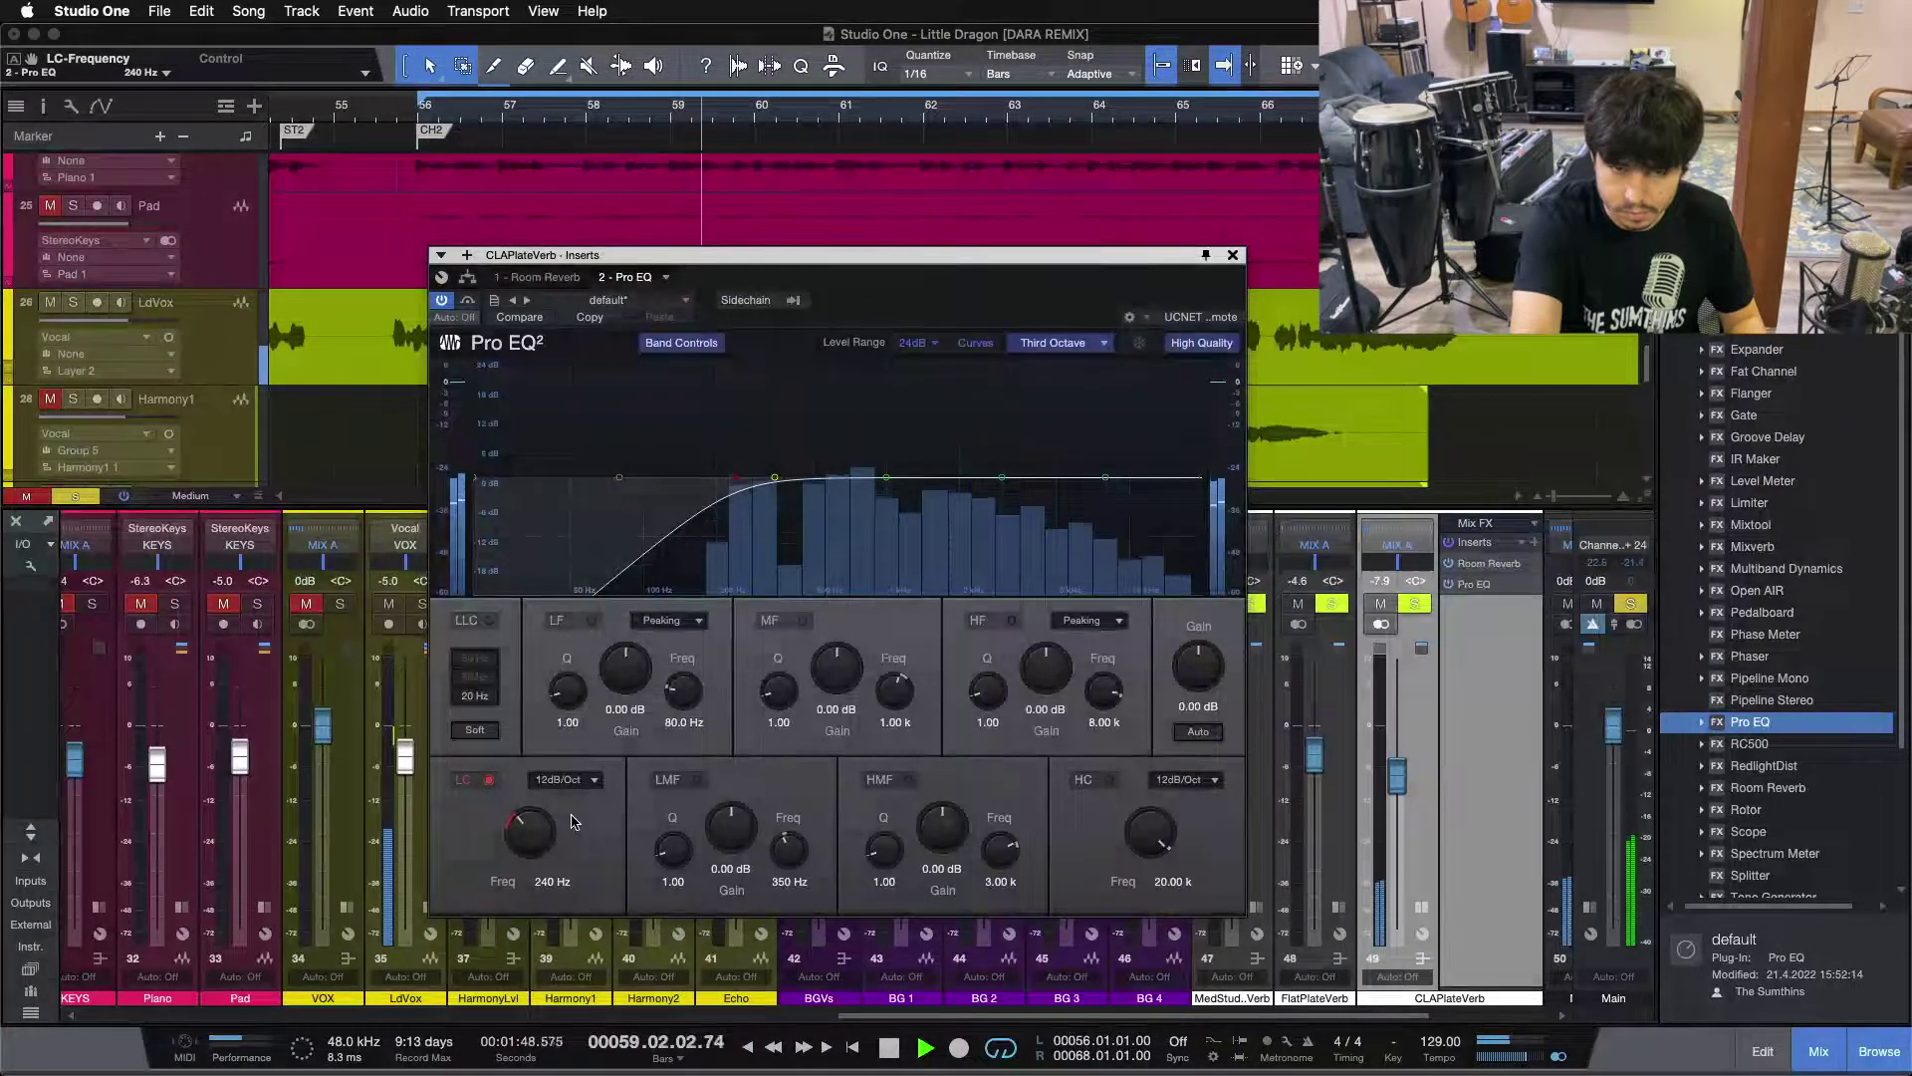
- Compare the reverb with the low cut off and on again, and close the Pro EQ window
{"action": "left_click", "coordinate": [487, 780]}
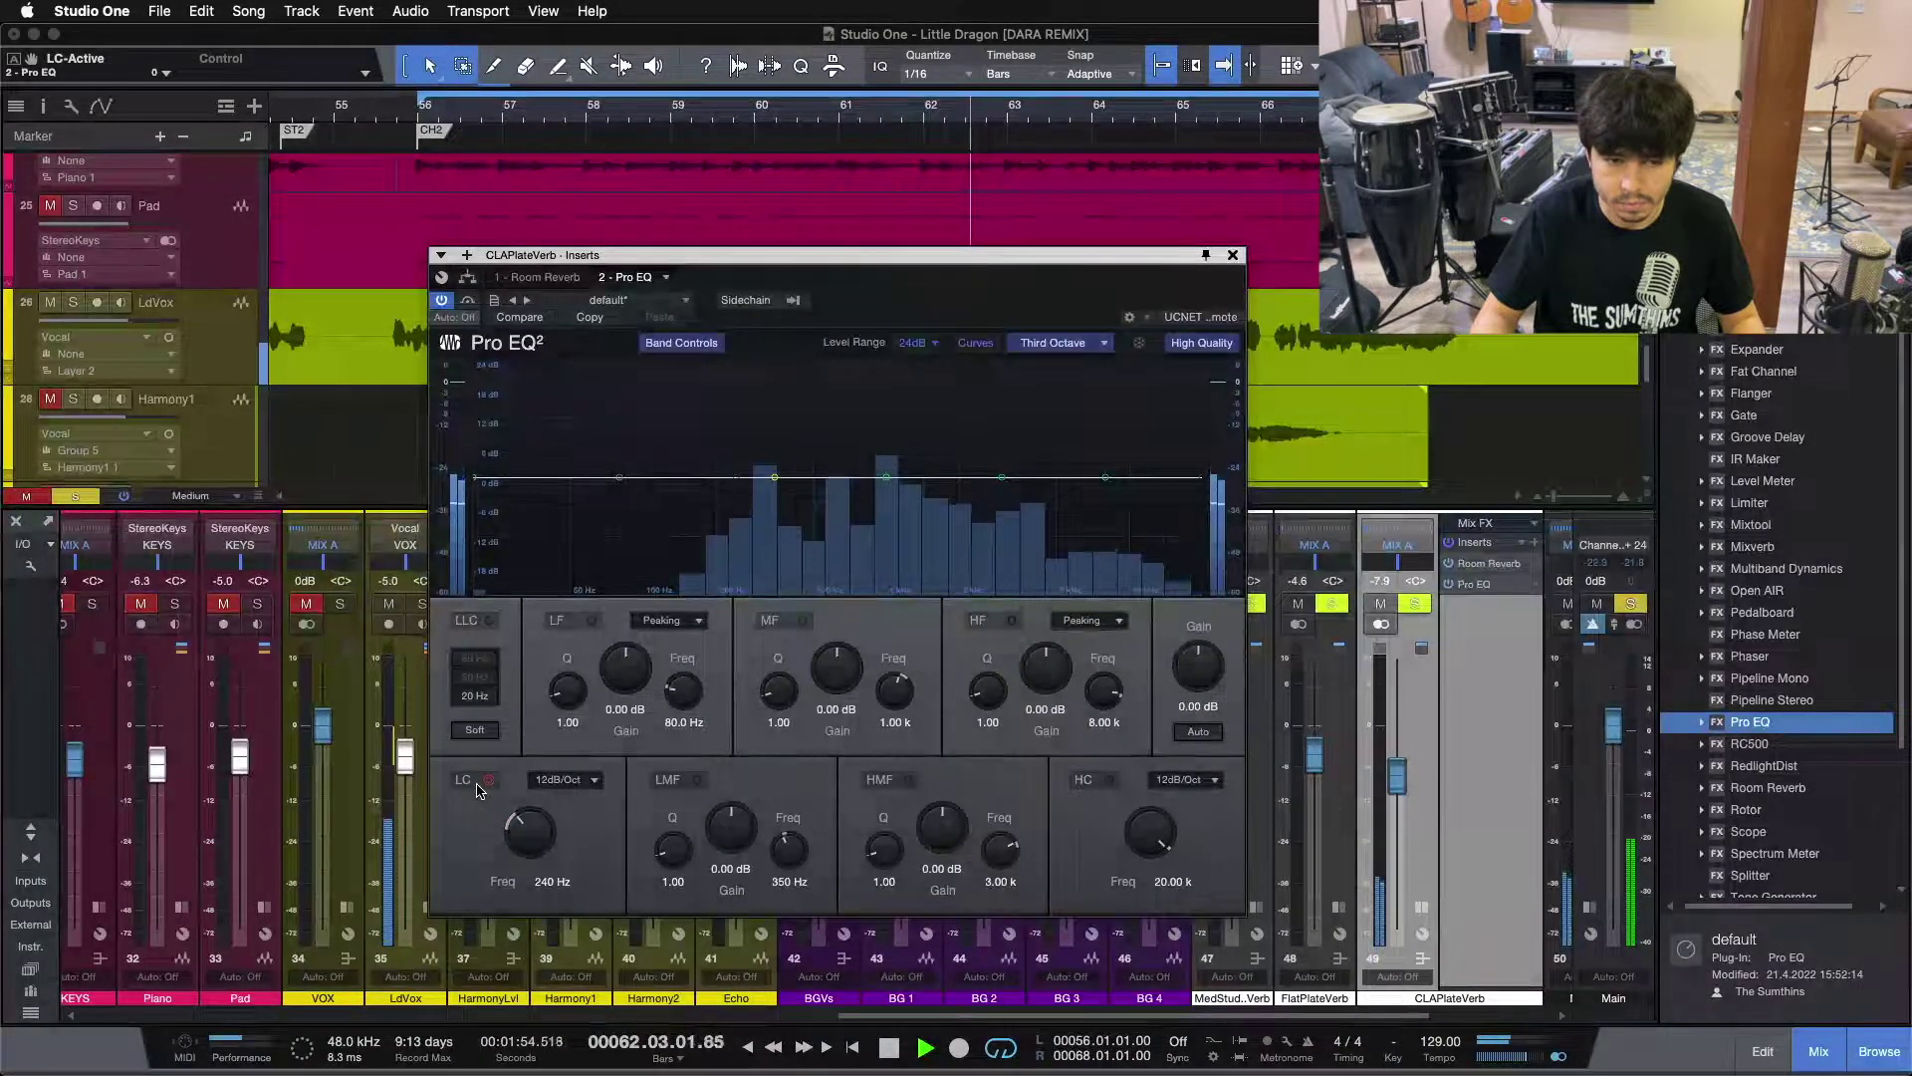
{"action": "left_click", "coordinate": [478, 786]}
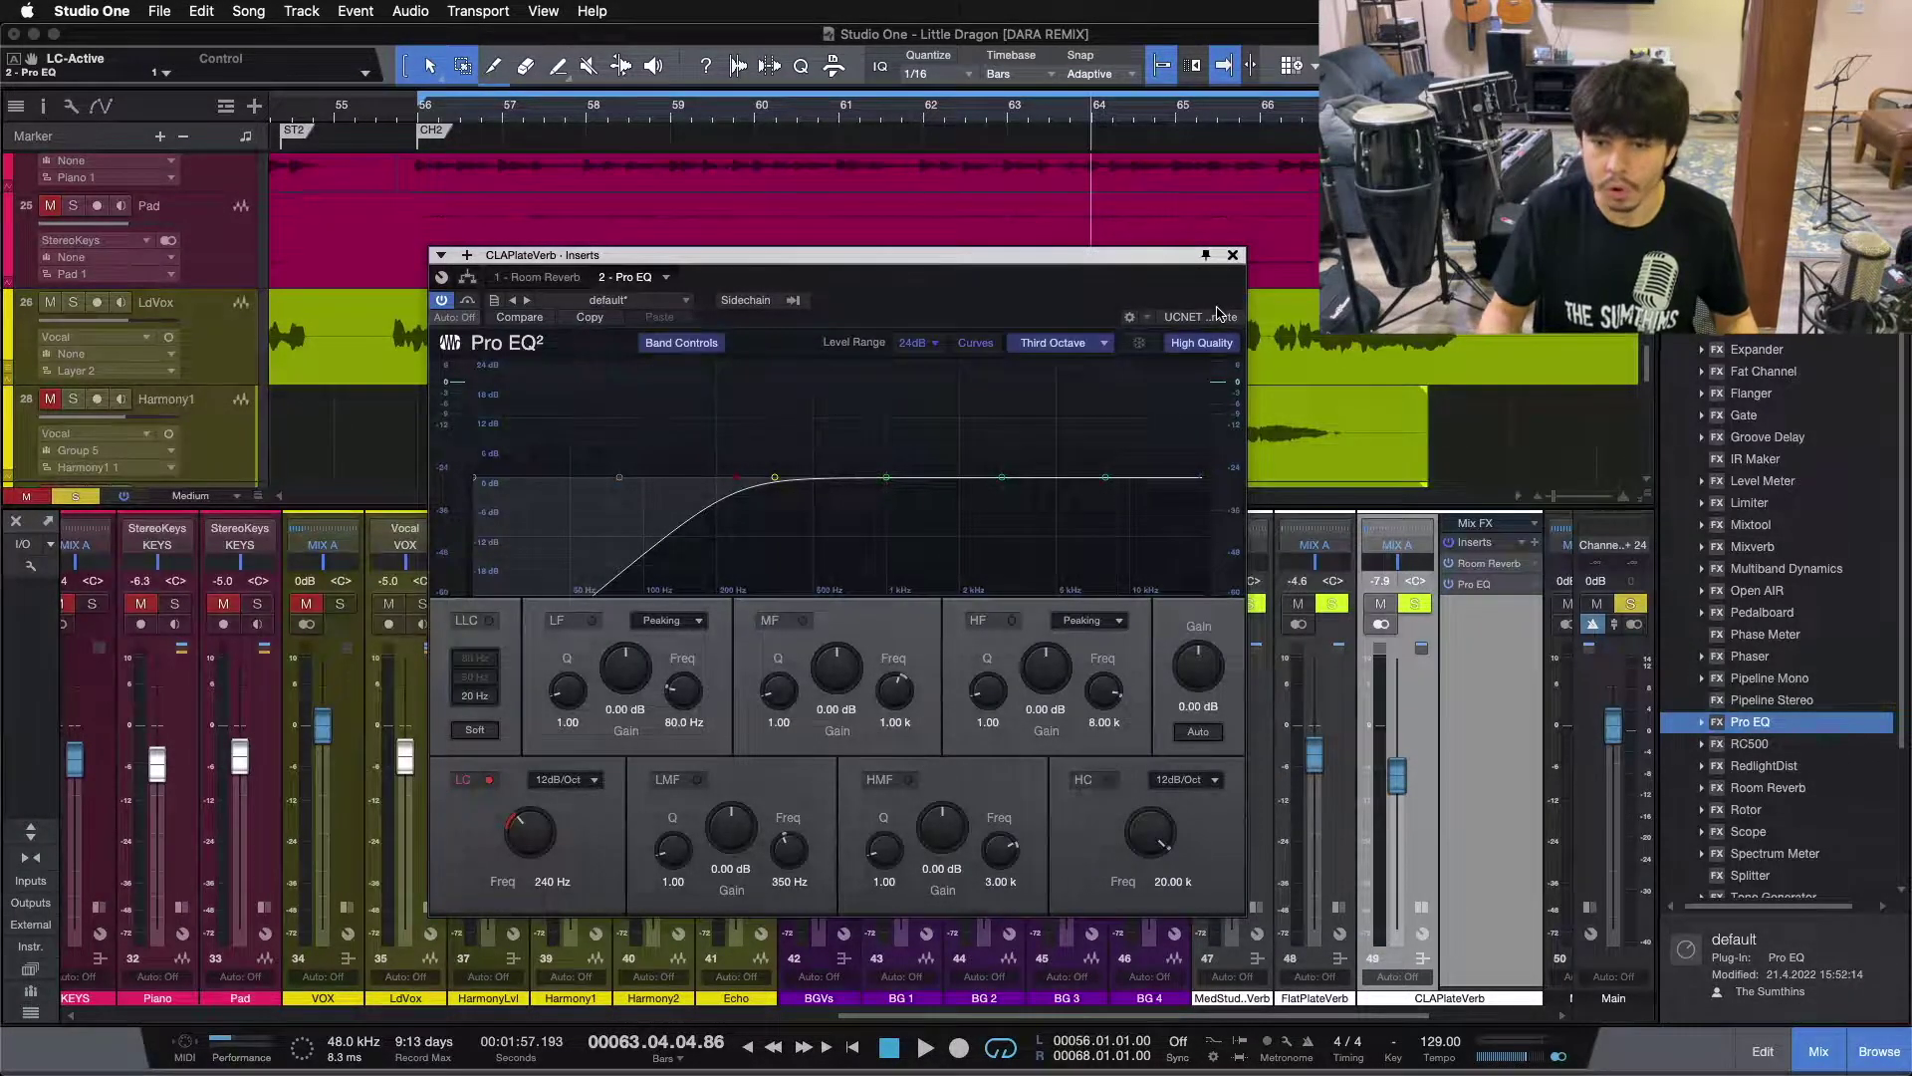
{"action": "left_click", "coordinate": [1234, 256]}
- Play the full mix from bar 56 and raise the CLAPlateVerb fader to 0 dB
{"action": "left_click_drag", "start_coordinate": [1399, 779], "coordinate": [1394, 754]}
{"action": "key", "text": "Home"}
{"action": "scroll", "coordinate": [1394, 753], "scroll_direction": "down", "scroll_amount": 3}
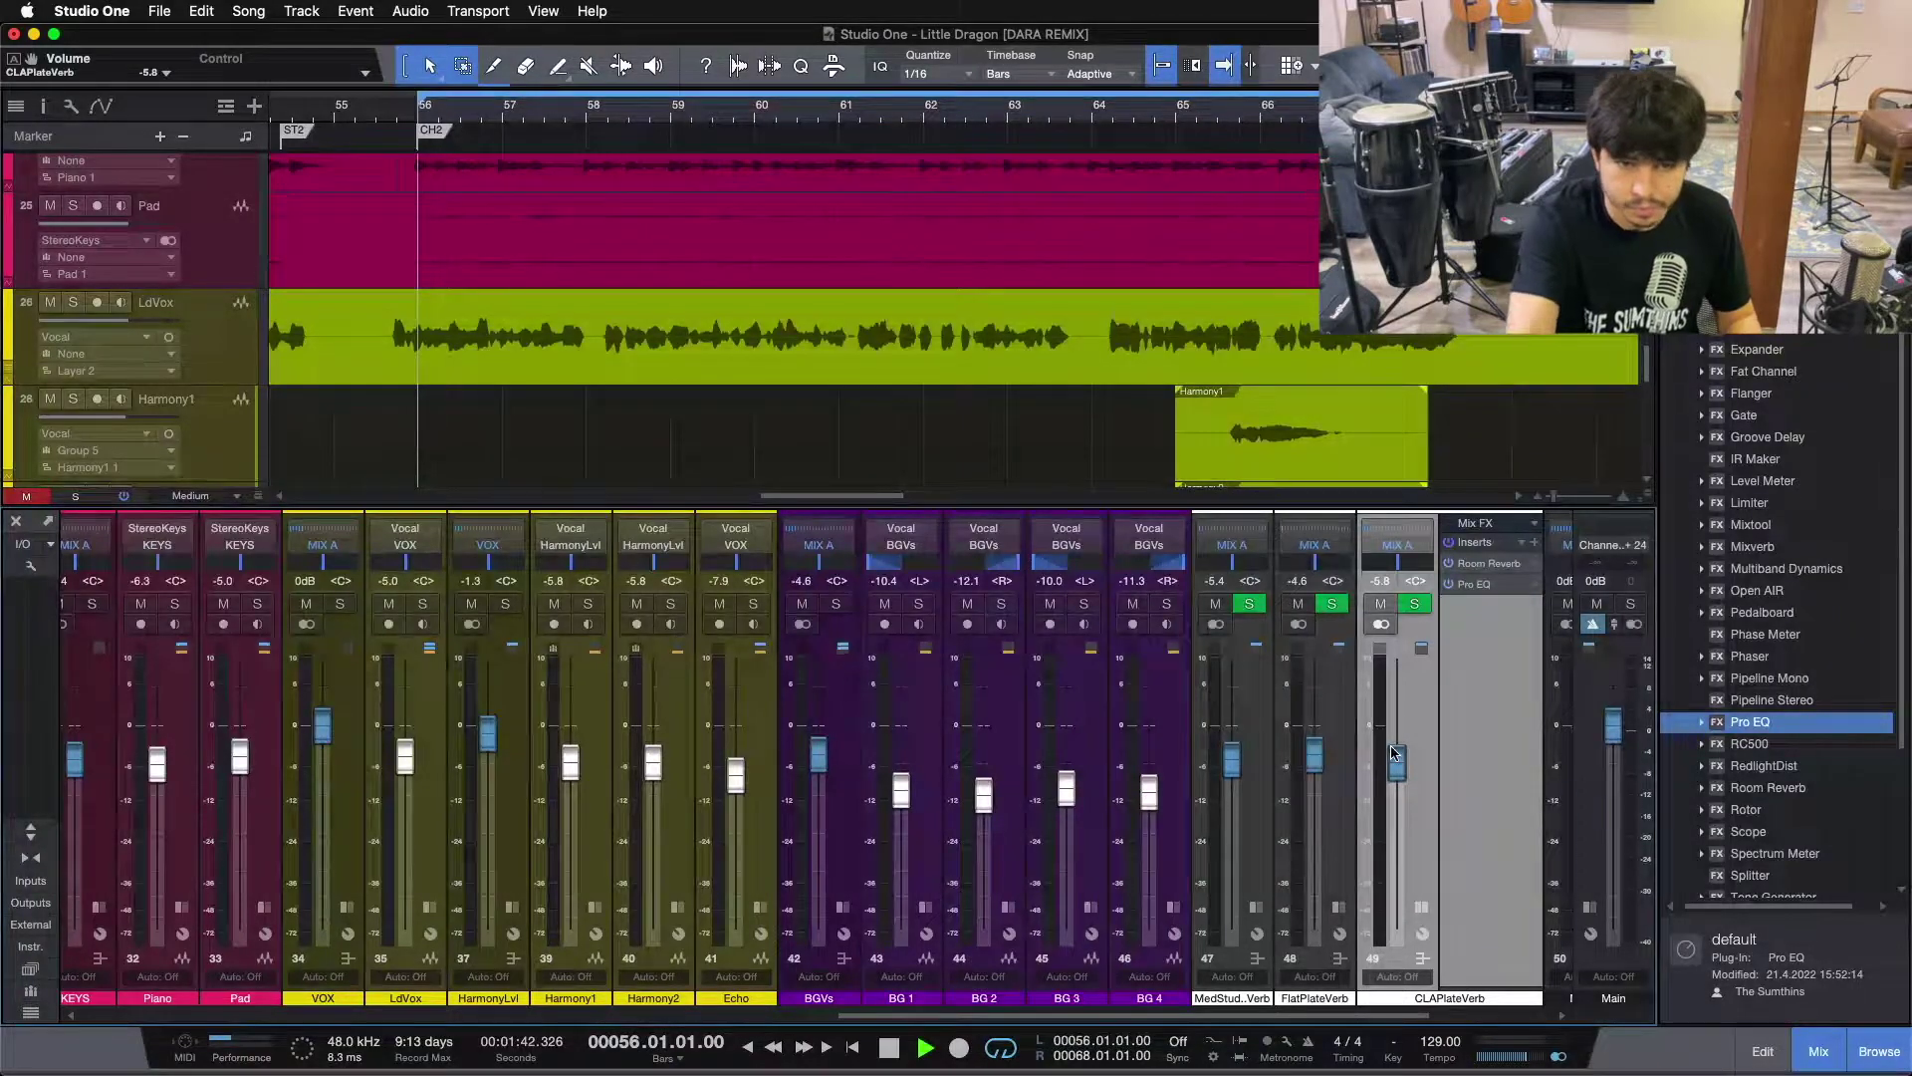
{"action": "key", "text": "space"}
{"action": "scroll", "coordinate": [1393, 753], "scroll_direction": "up", "scroll_amount": 2}
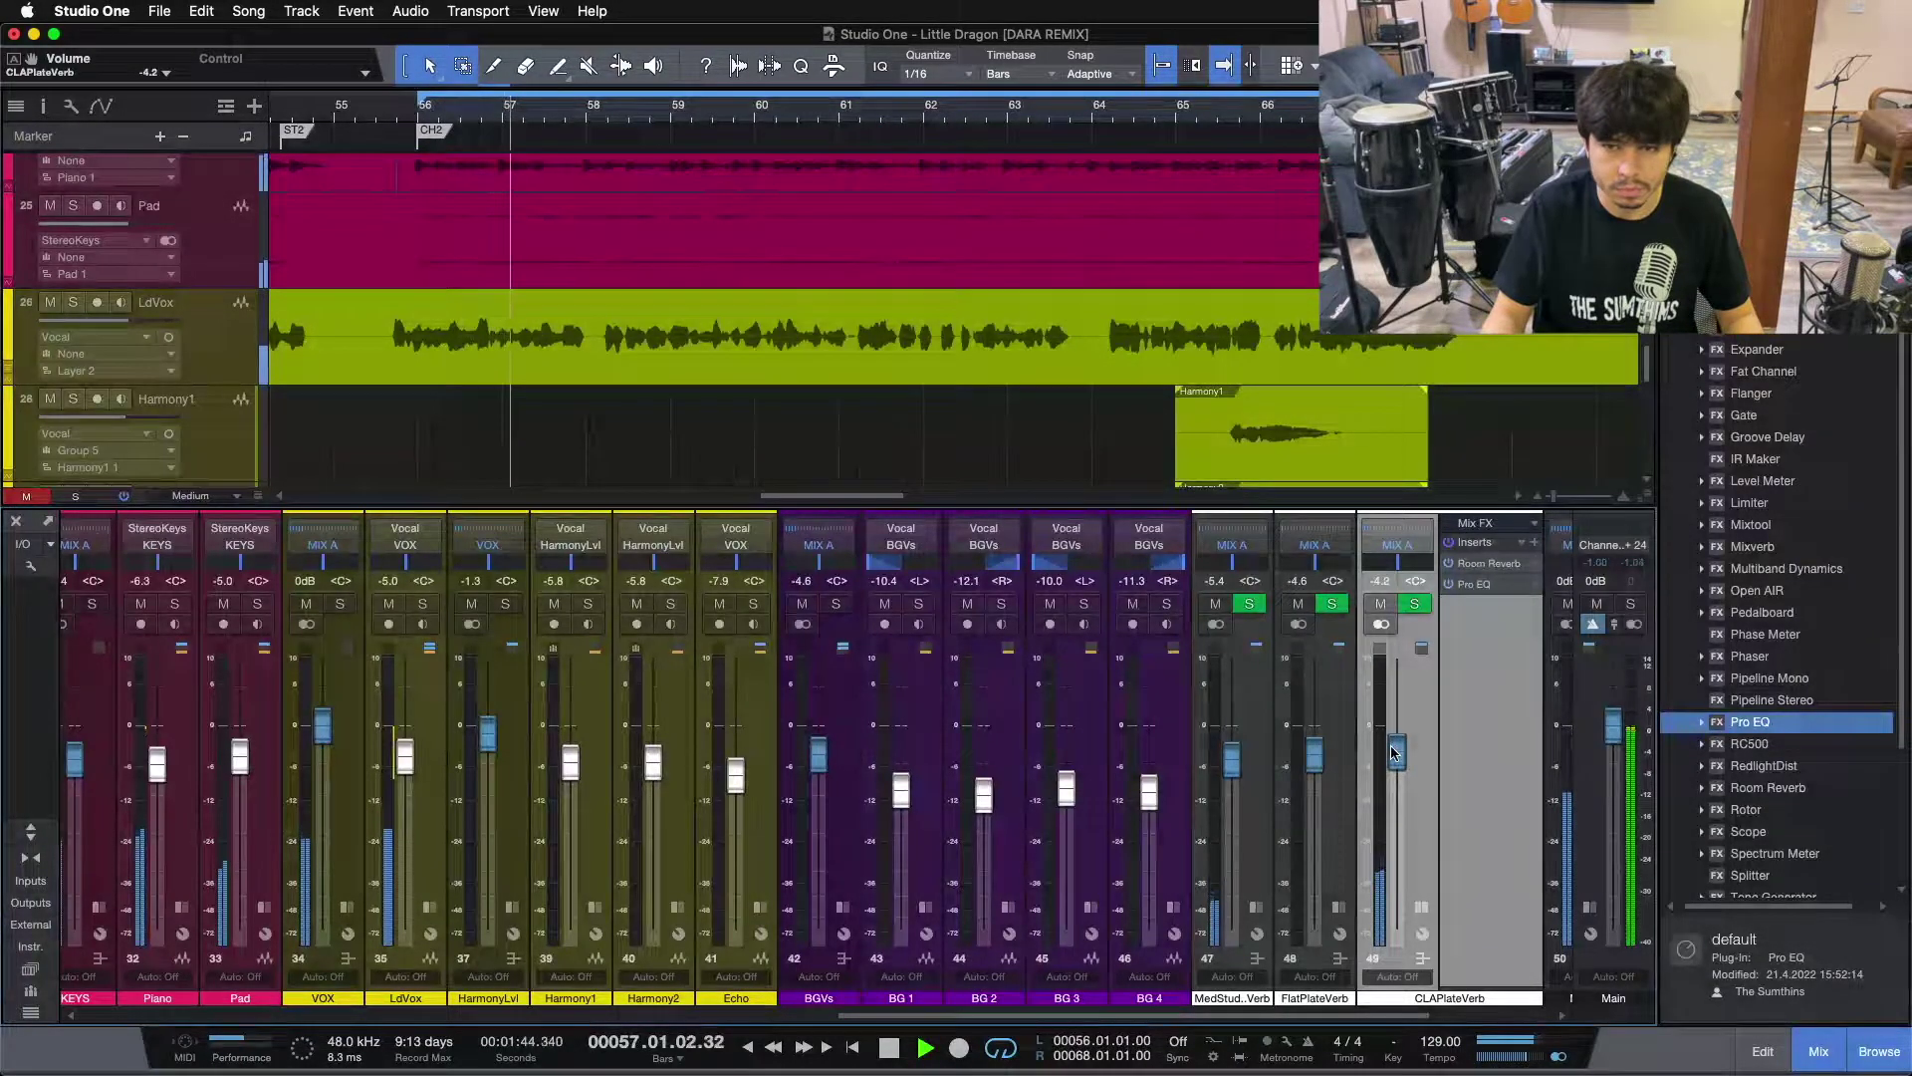
{"action": "scroll", "coordinate": [1393, 752], "scroll_direction": "up", "scroll_amount": 4}
{"action": "scroll", "coordinate": [1392, 752], "scroll_direction": "up", "scroll_amount": 1}
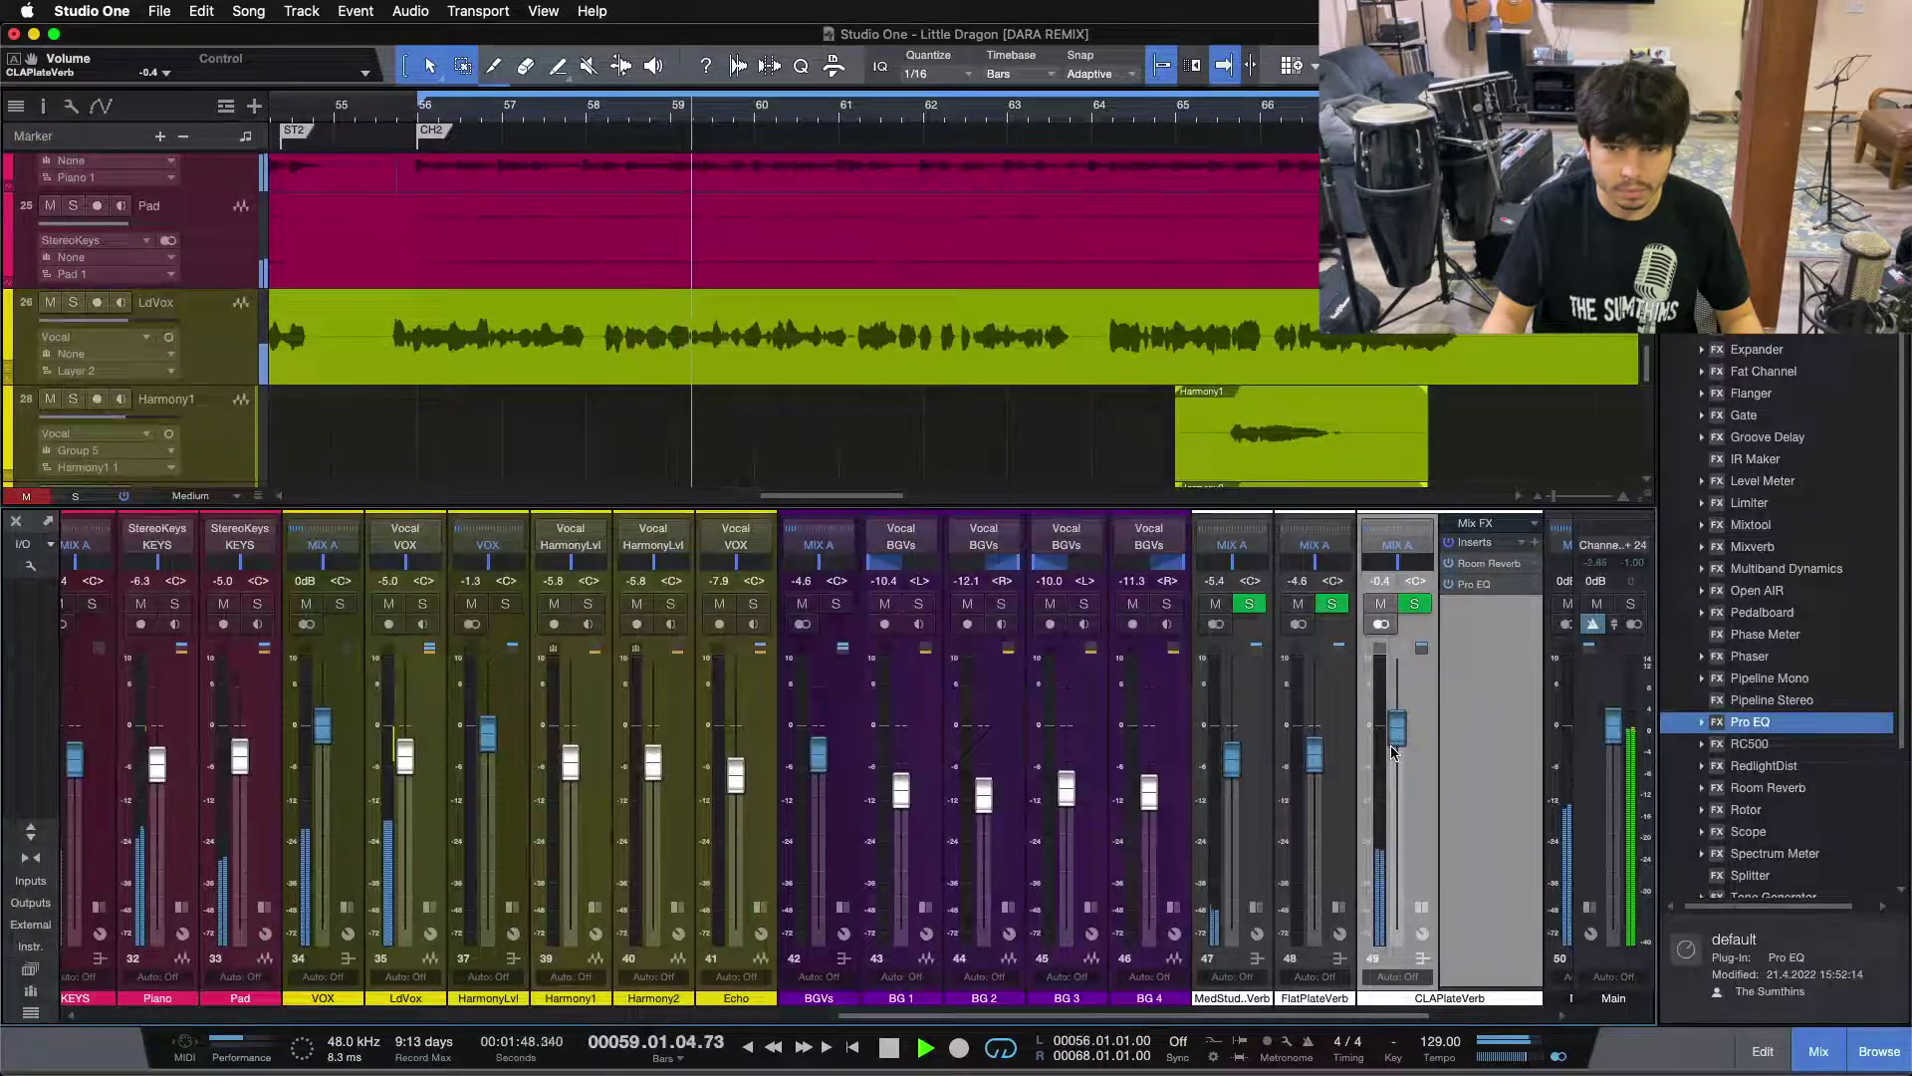
{"action": "scroll", "coordinate": [1401, 730], "scroll_direction": "right", "scroll_amount": 1}
{"action": "scroll", "coordinate": [1401, 730], "scroll_direction": "up", "scroll_amount": 1}
{"action": "left_click", "coordinate": [1434, 593]}
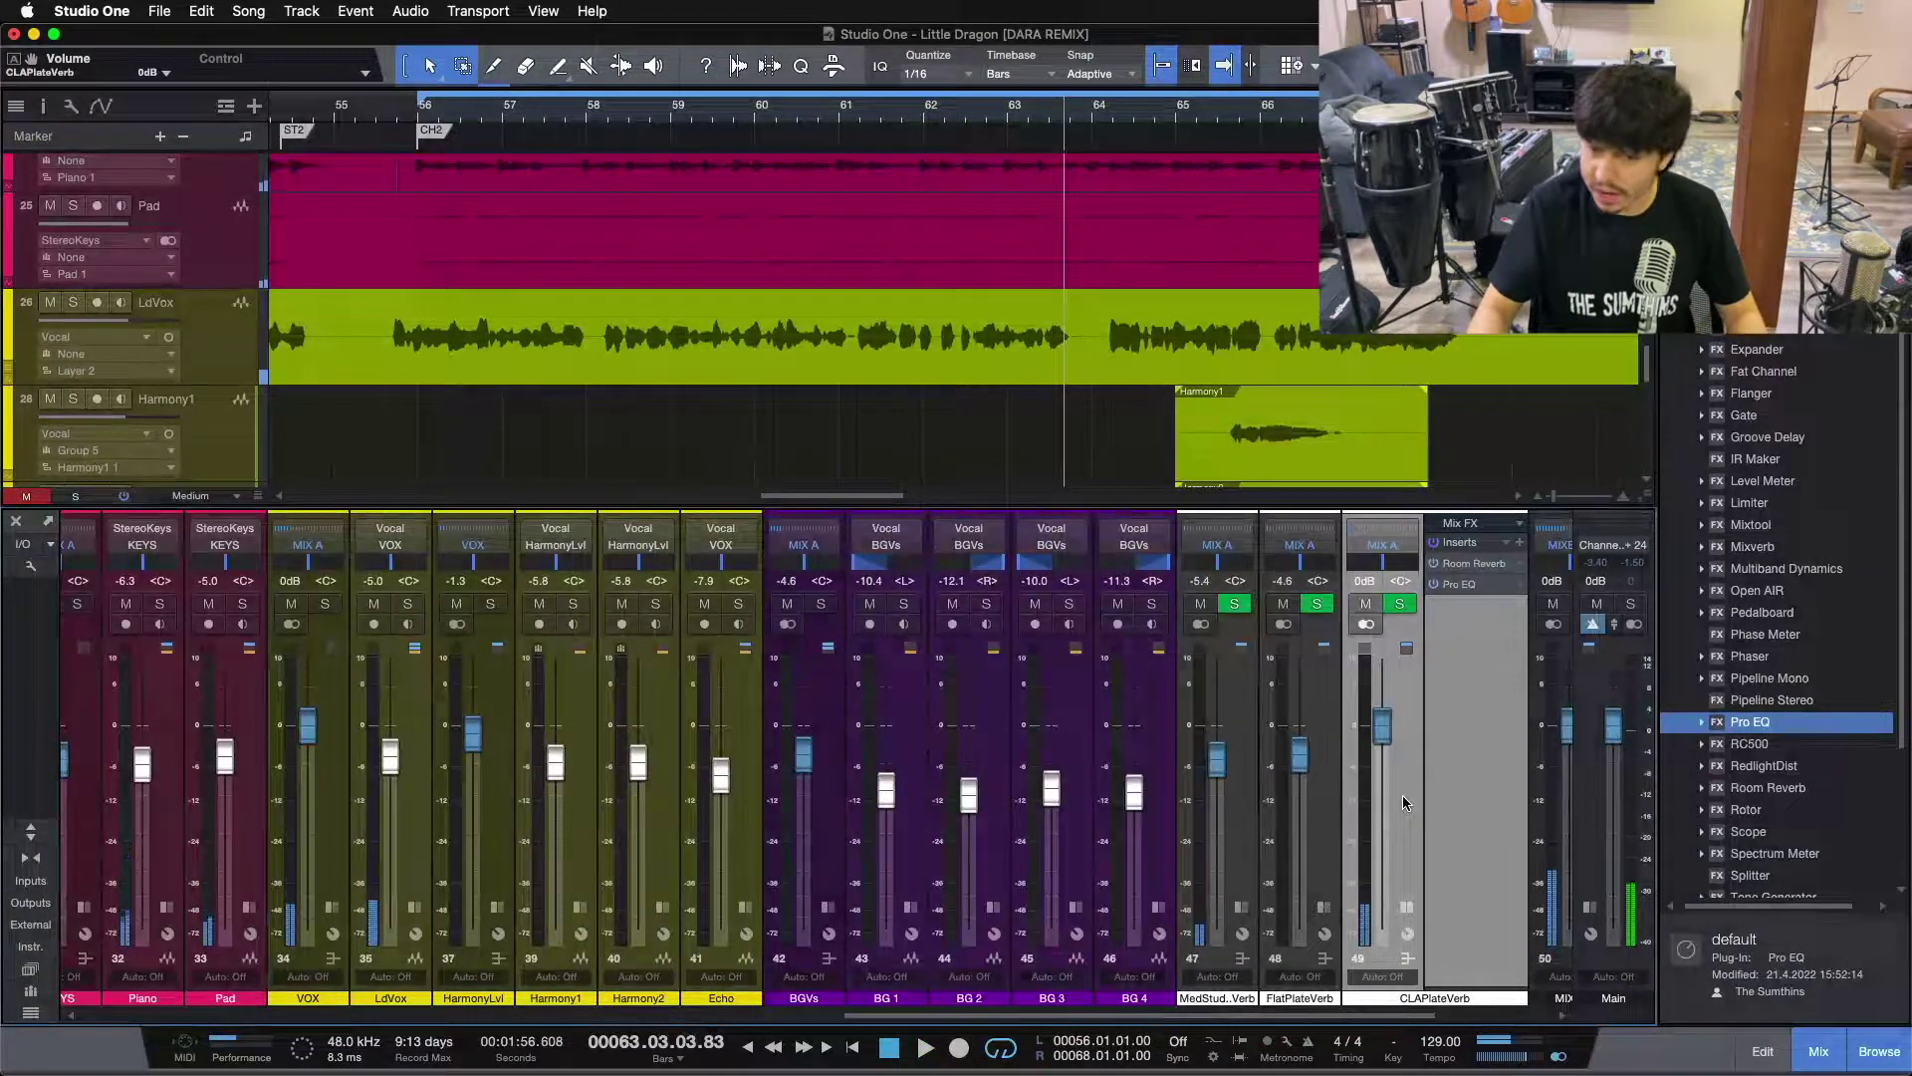
- Select the LdVox channel, reopen the Pro EQ on CLAPlateVerb and move its window clear of the vocal channels
{"action": "left_click", "coordinate": [412, 773]}
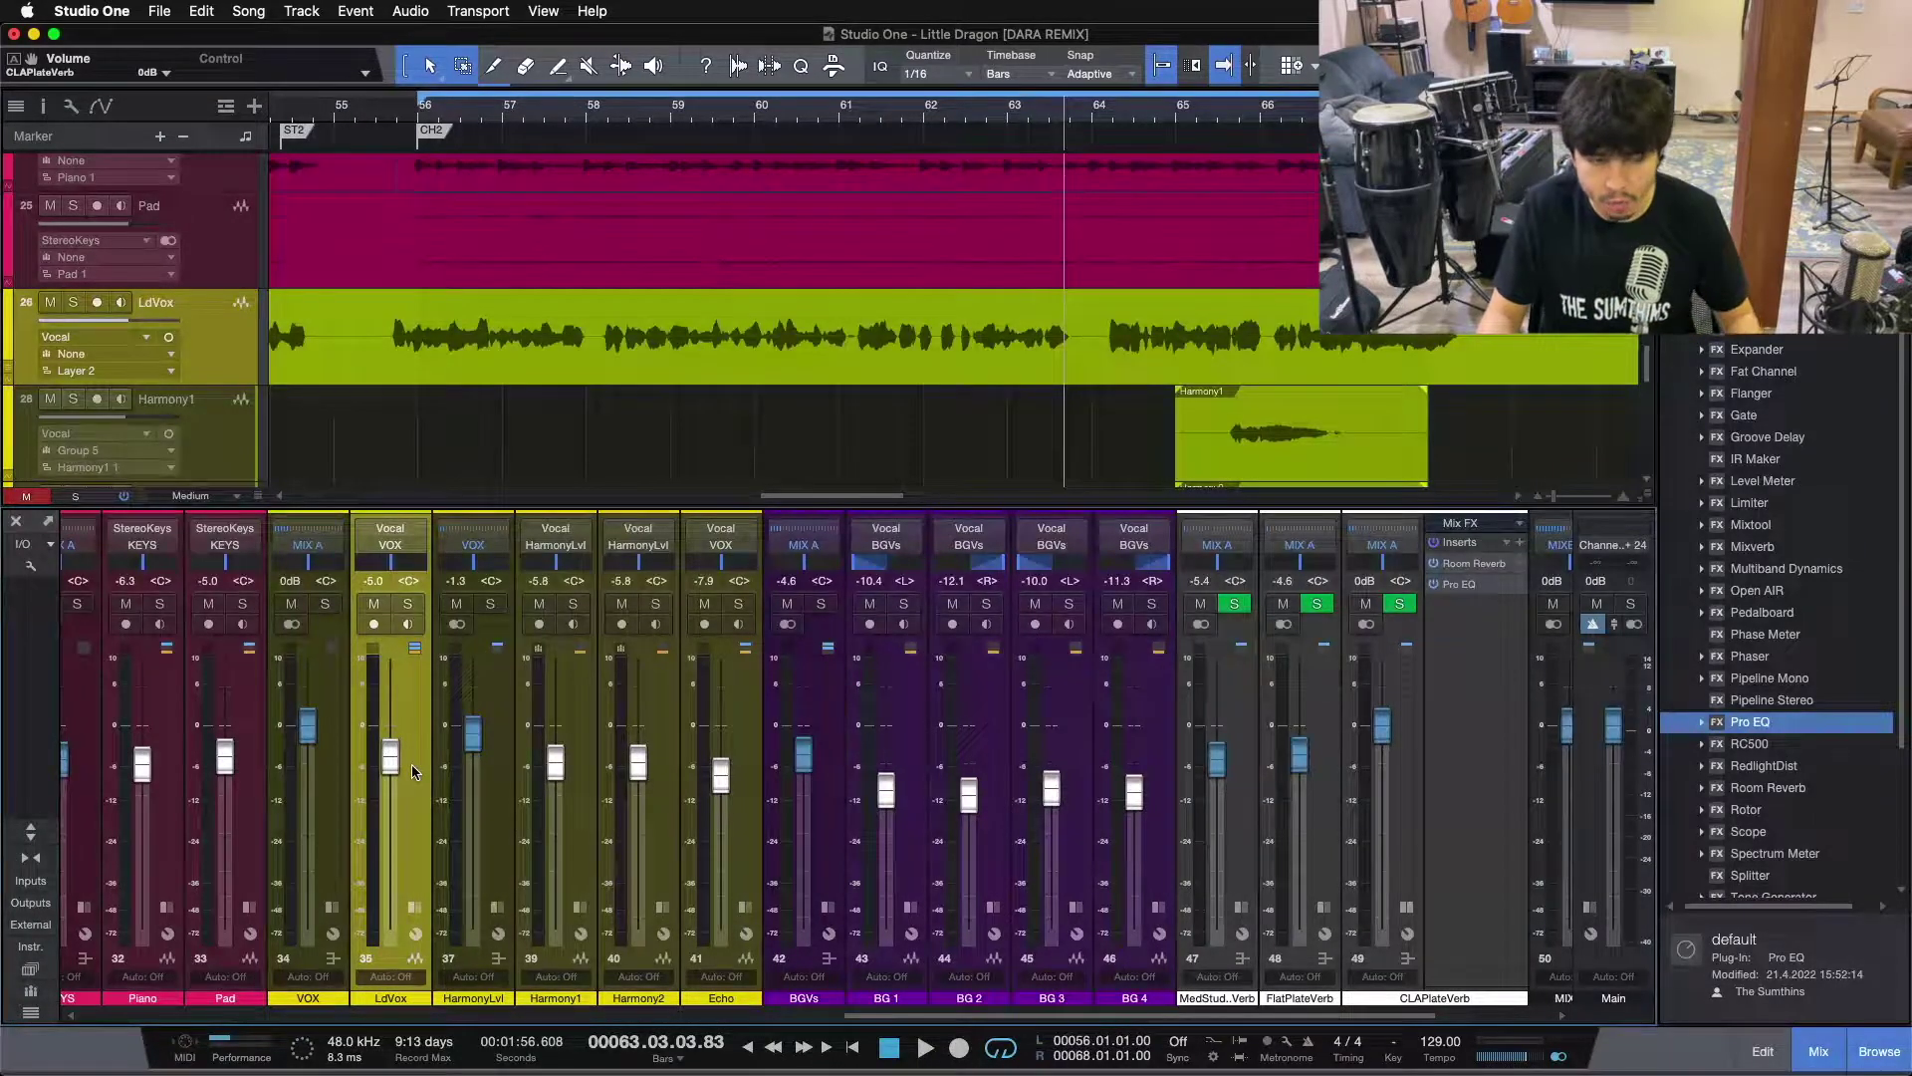
{"action": "left_click", "coordinate": [1481, 588]}
{"action": "left_click_drag", "start_coordinate": [1007, 336], "coordinate": [1212, 370]}
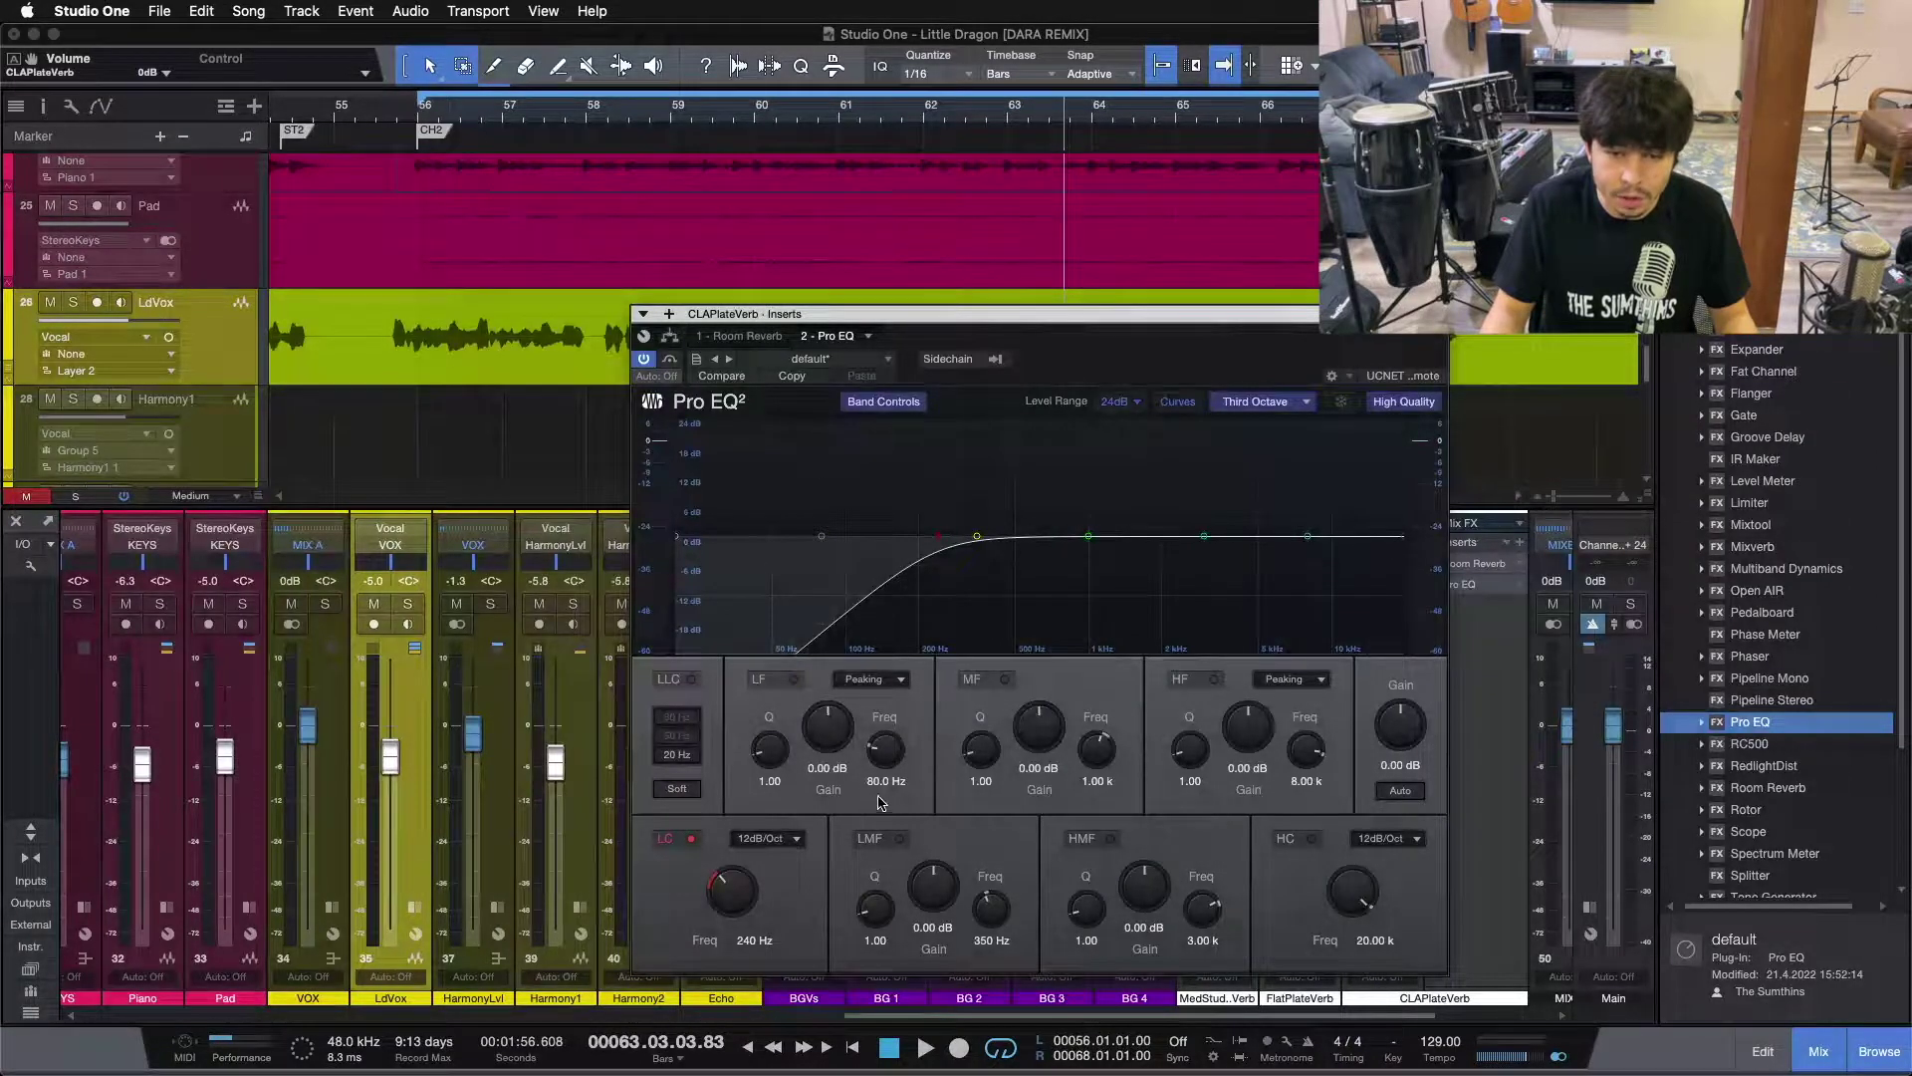
- Move the Pro EQ window clear of the CLAPlateVerb channel, solo that channel and play its reverb from bar 56
{"action": "left_click_drag", "start_coordinate": [1094, 353], "coordinate": [996, 373]}
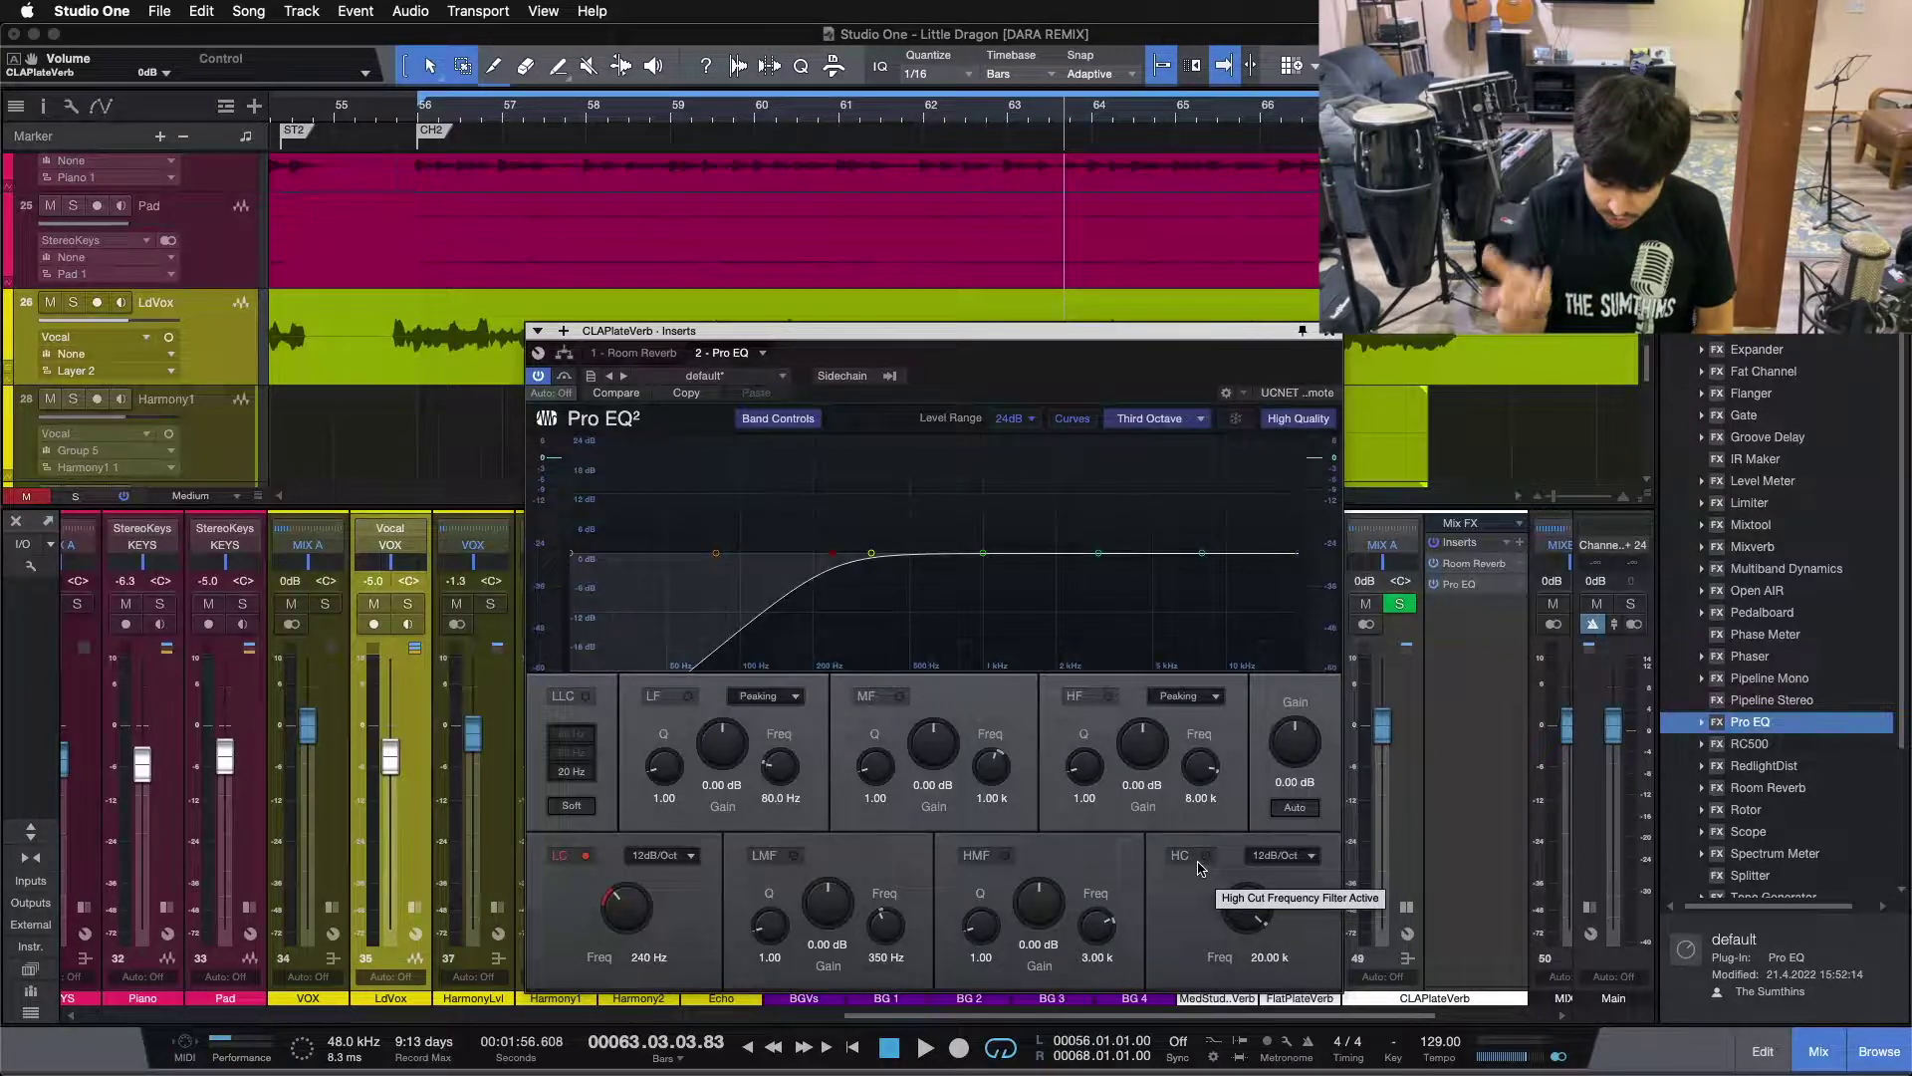
{"action": "left_click", "coordinate": [1397, 604]}
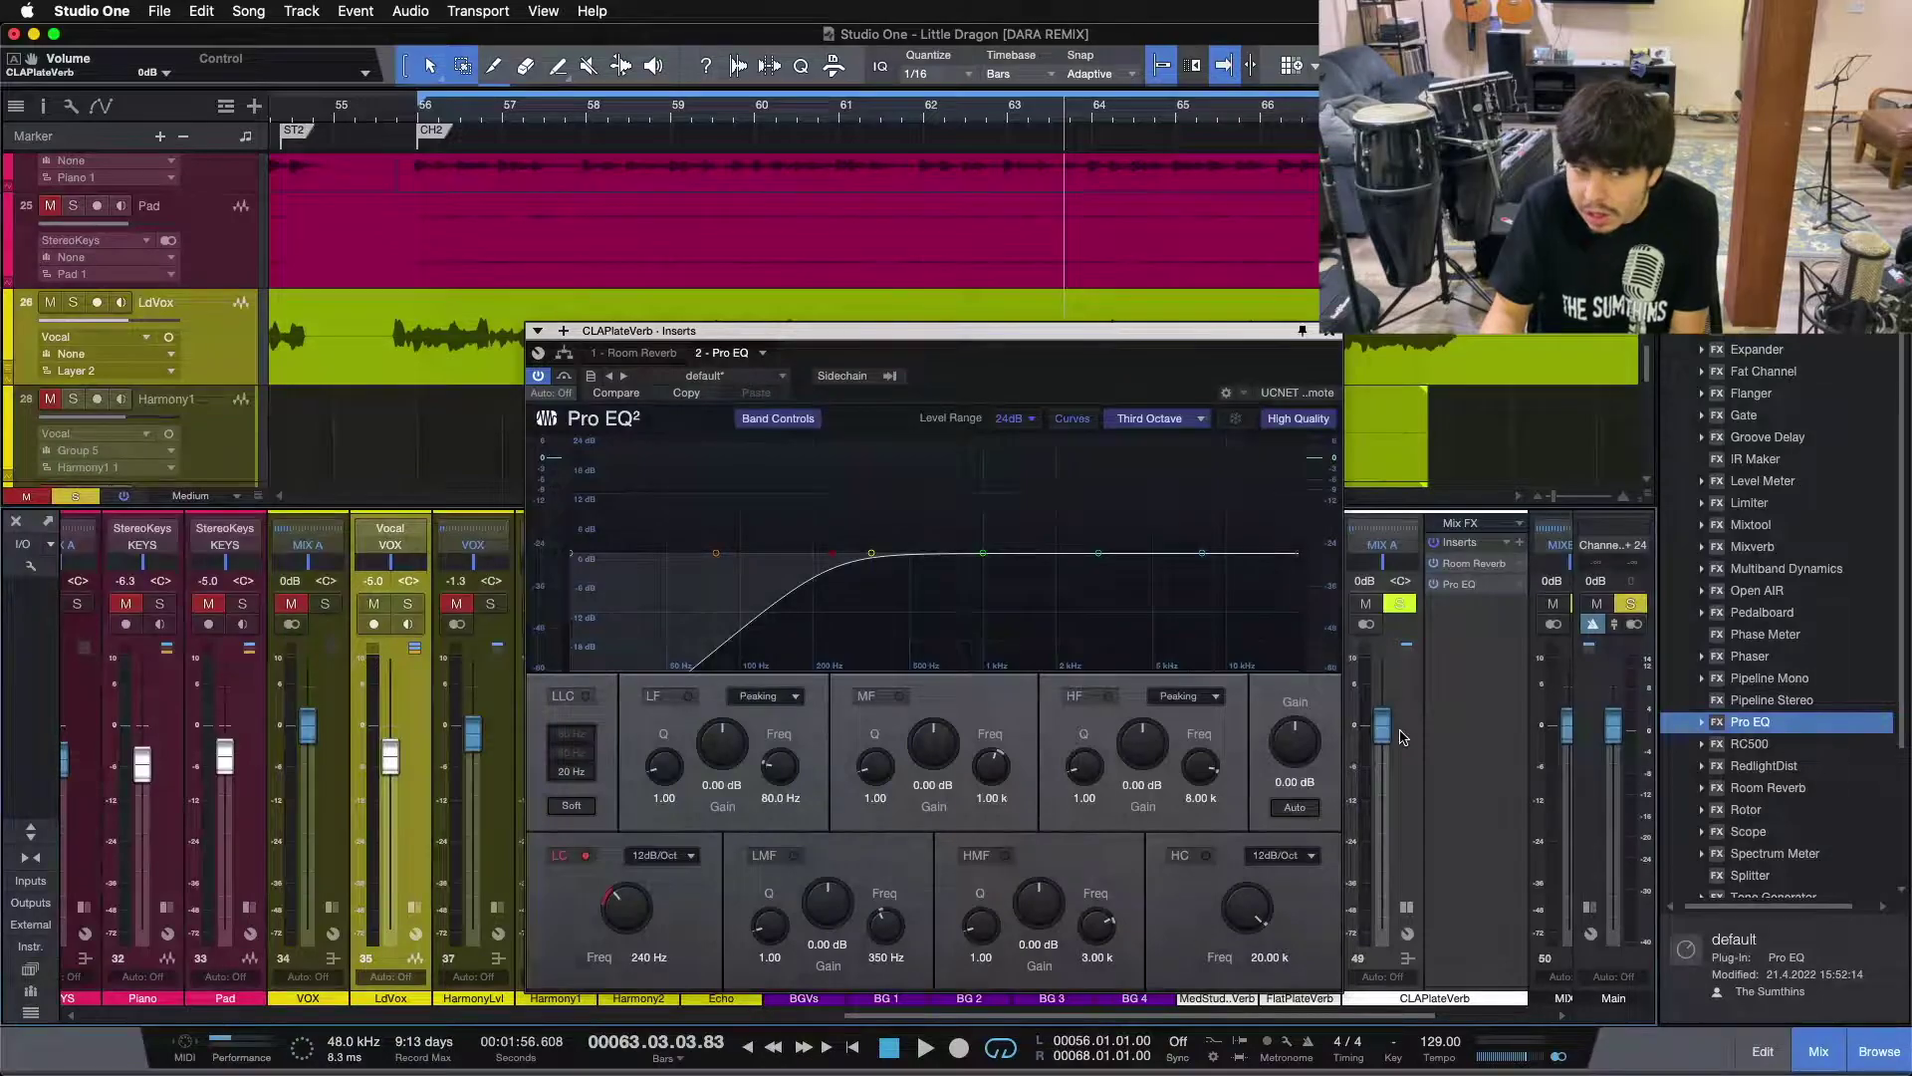
{"action": "key", "text": "space"}
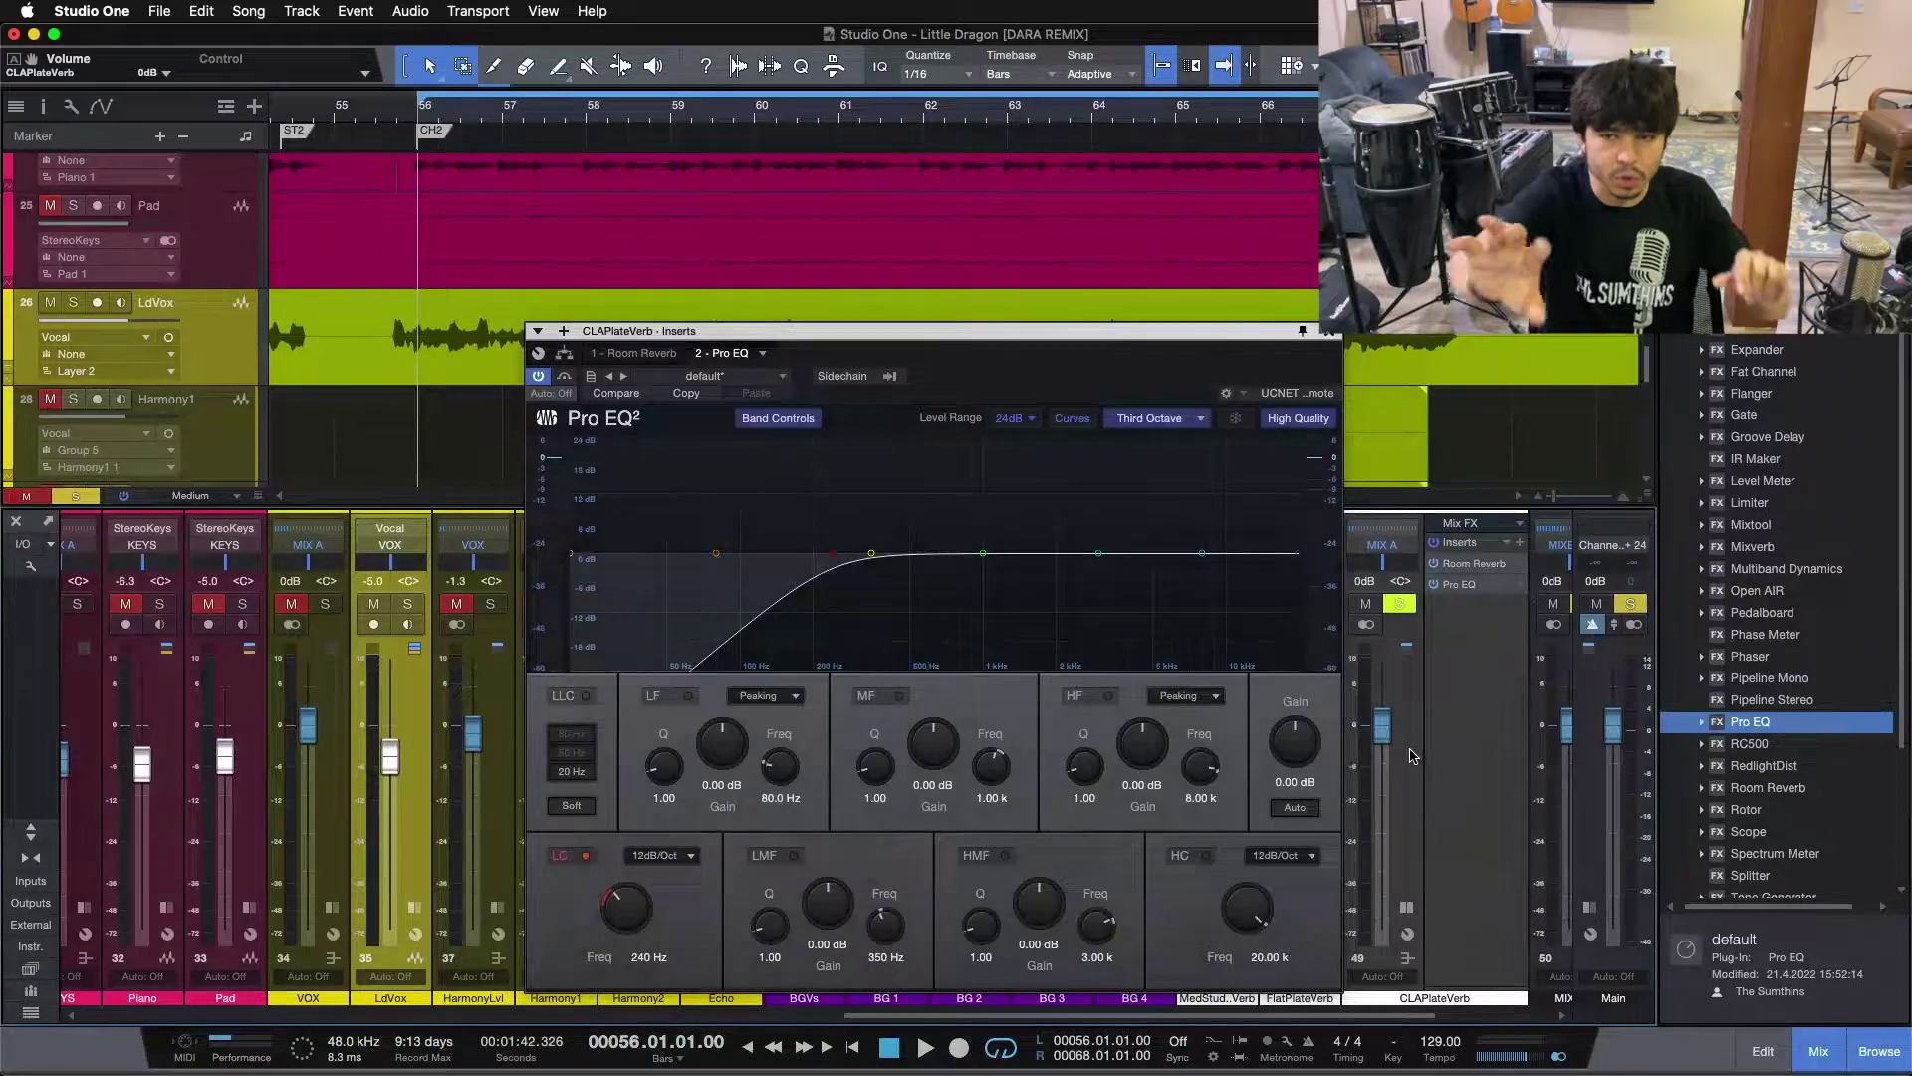
{"action": "left_click", "coordinate": [1411, 755]}
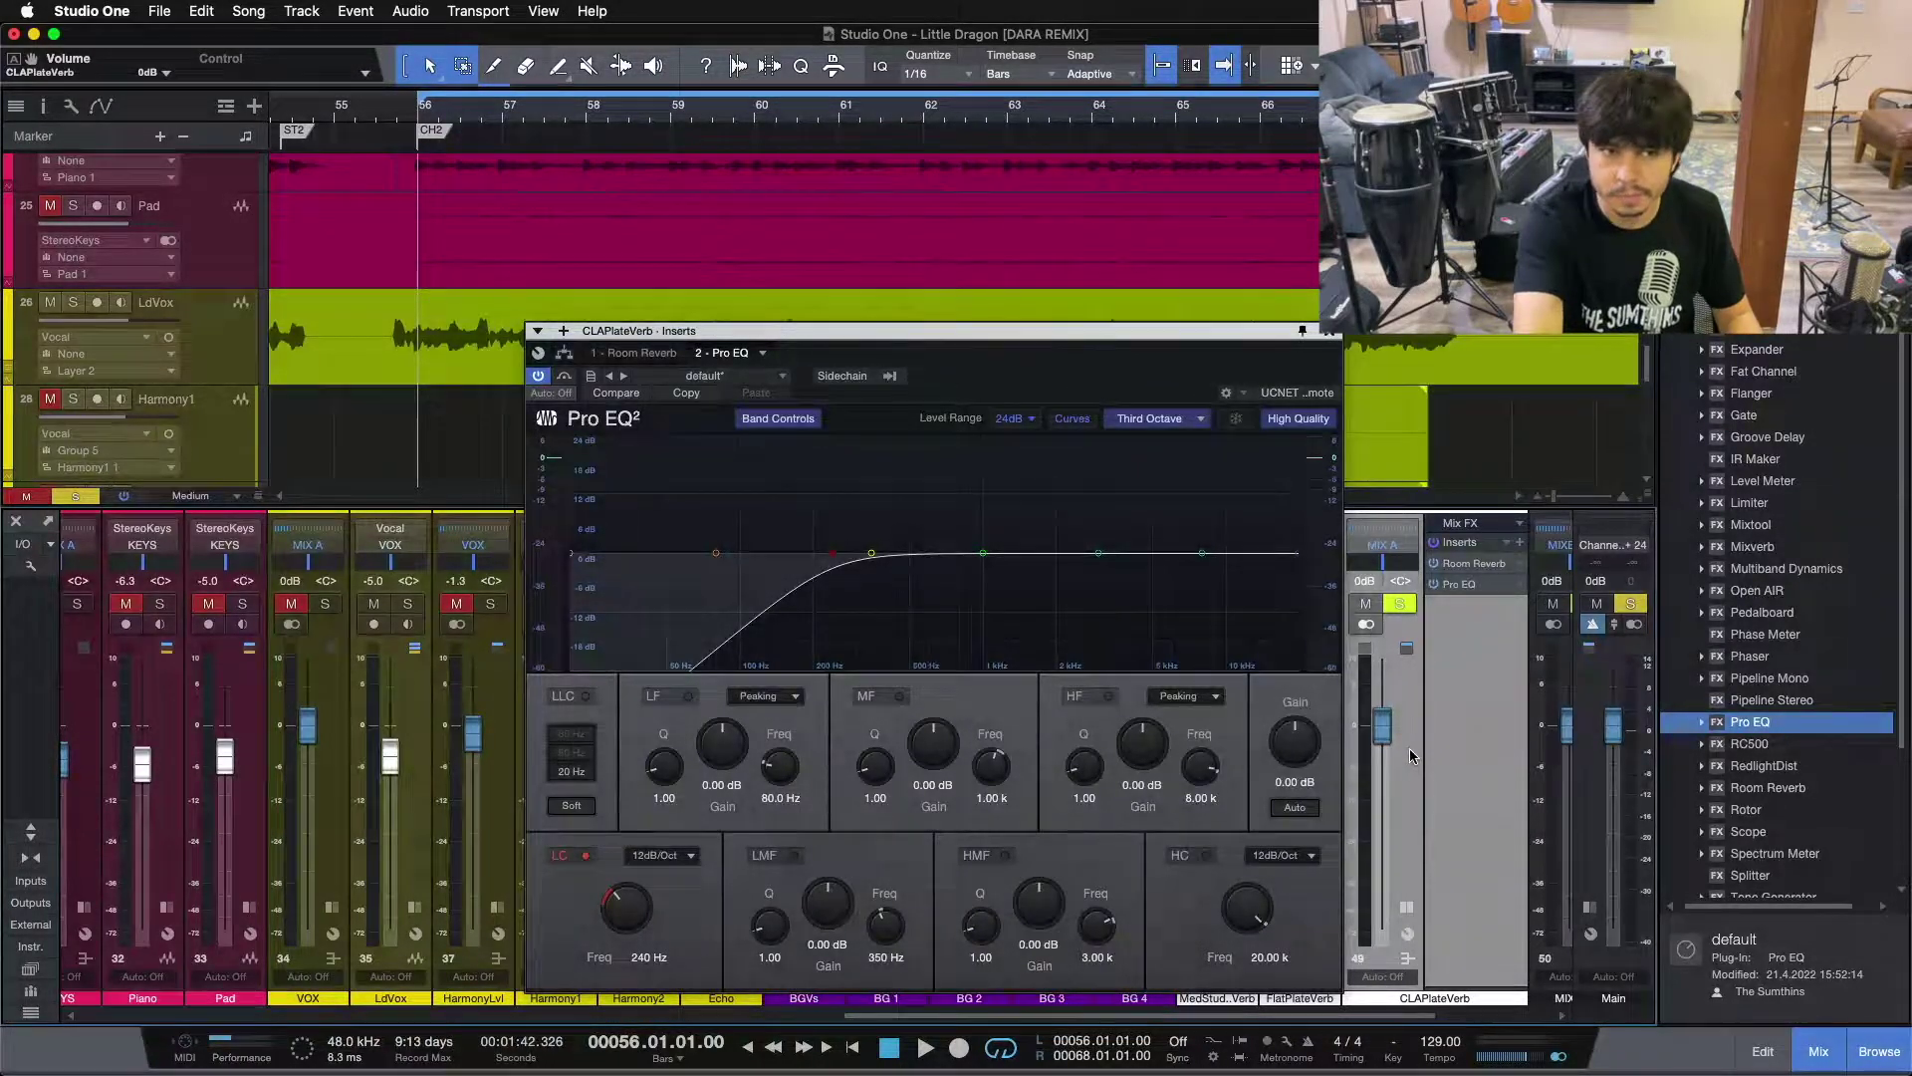
{"action": "key", "text": "space"}
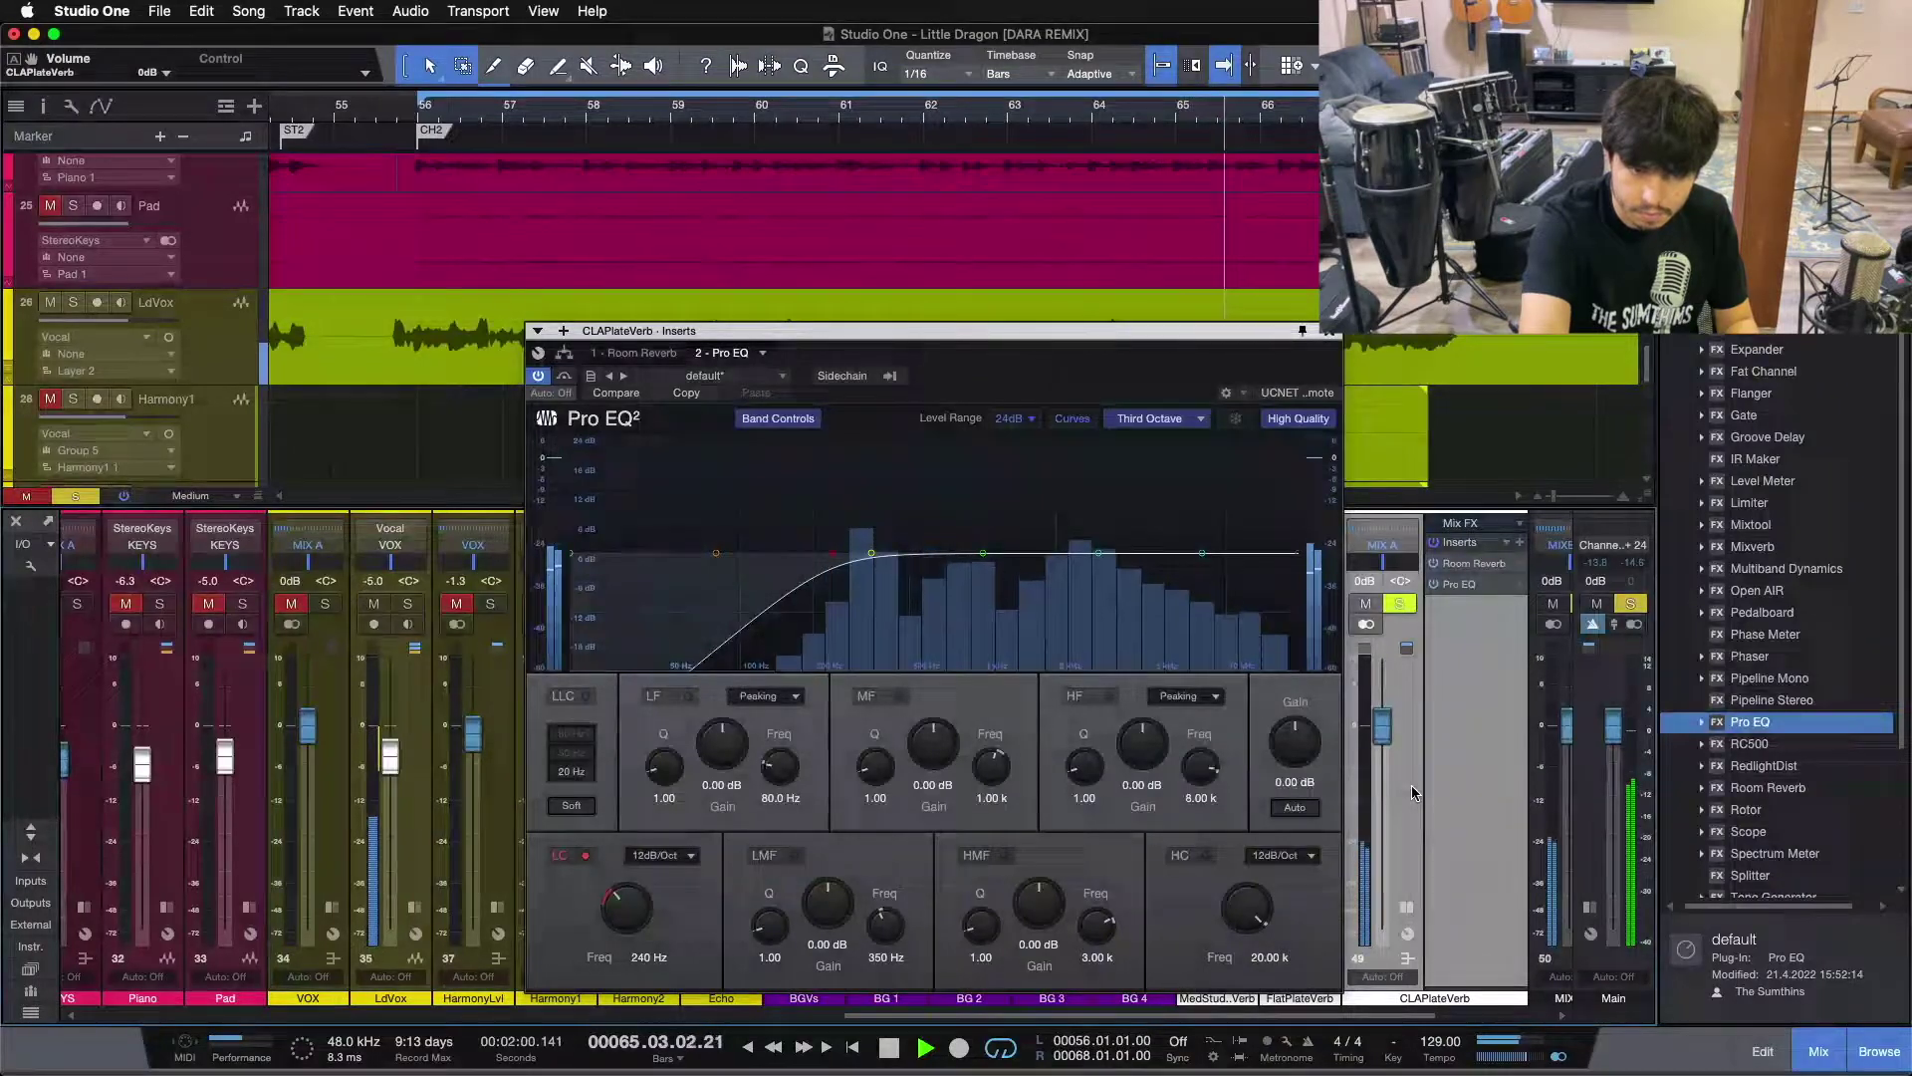
{"action": "key", "text": "space"}
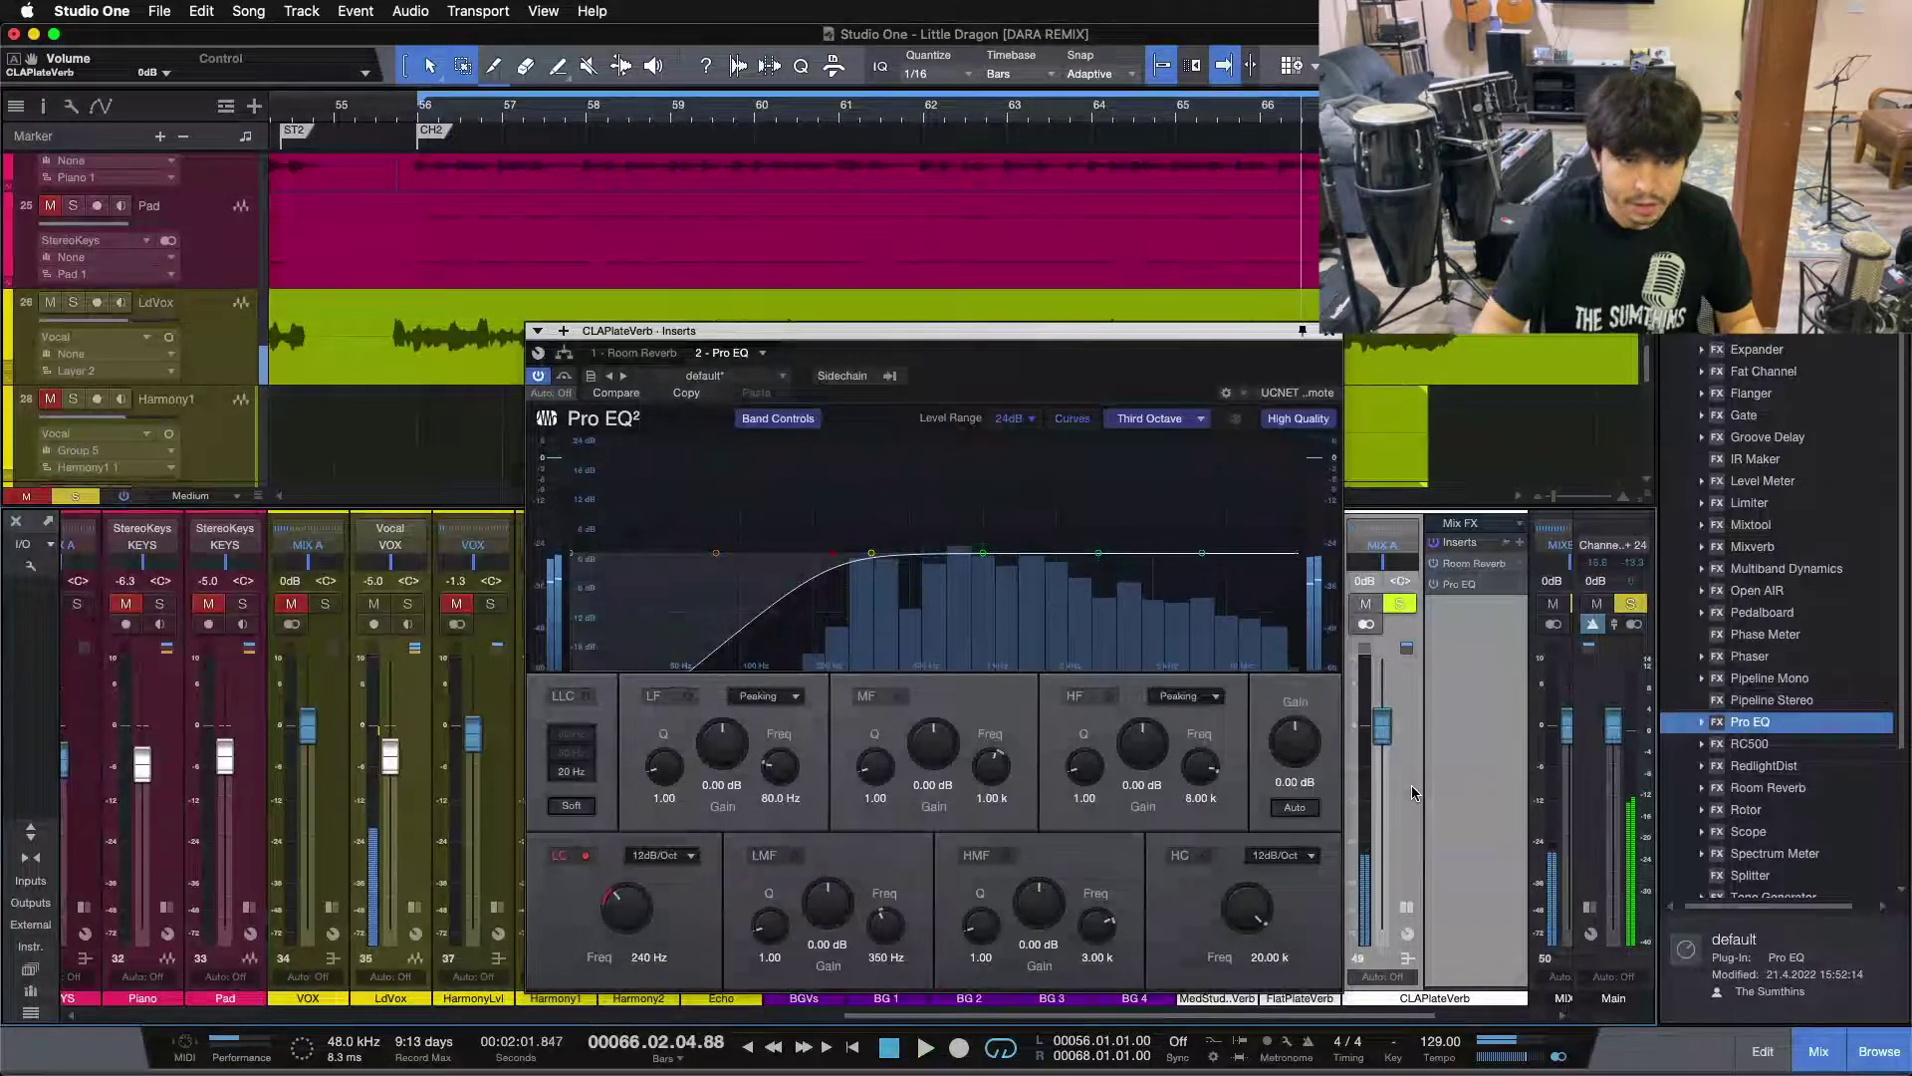
- Add LdVox to the solo, play it with the reverb from bar 56, and show the EQ curve on LdVox
{"action": "left_click", "coordinate": [407, 605]}
{"action": "key", "text": "KP_1"}
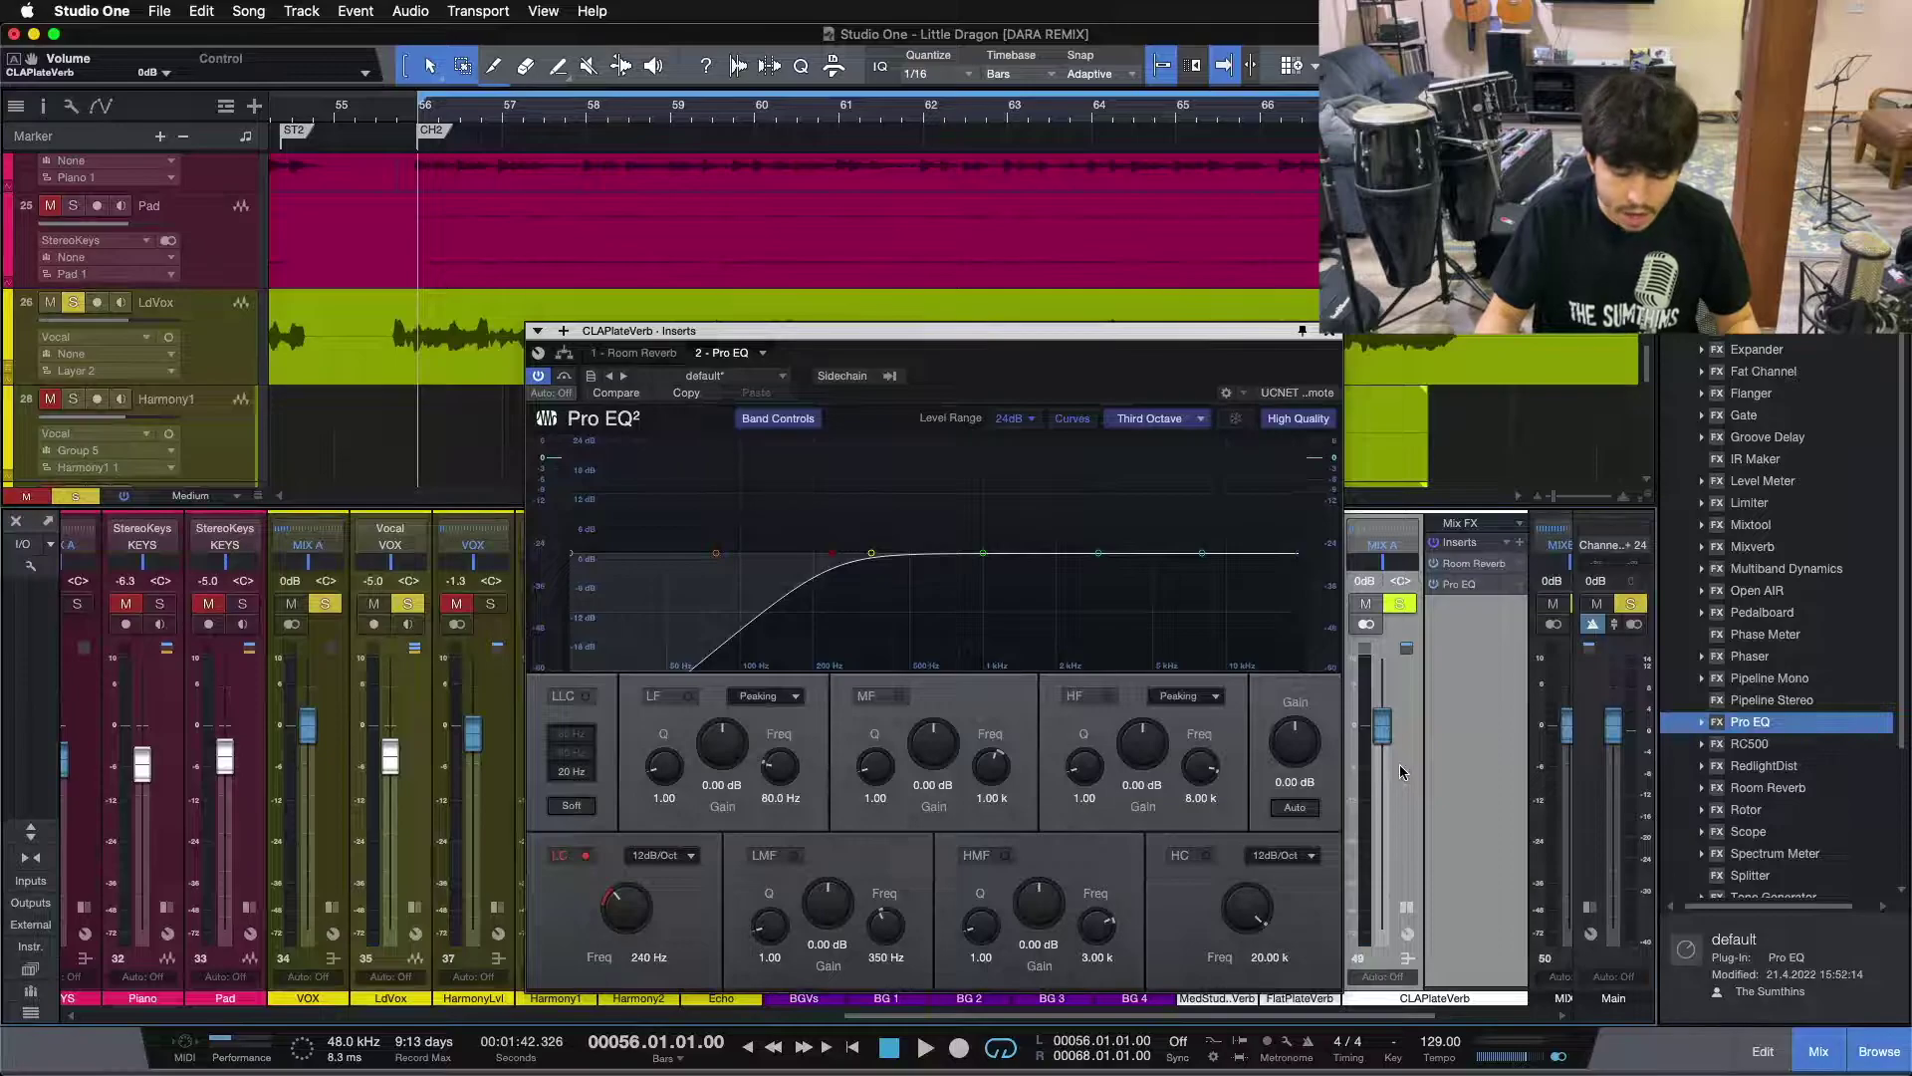
{"action": "key", "text": "space"}
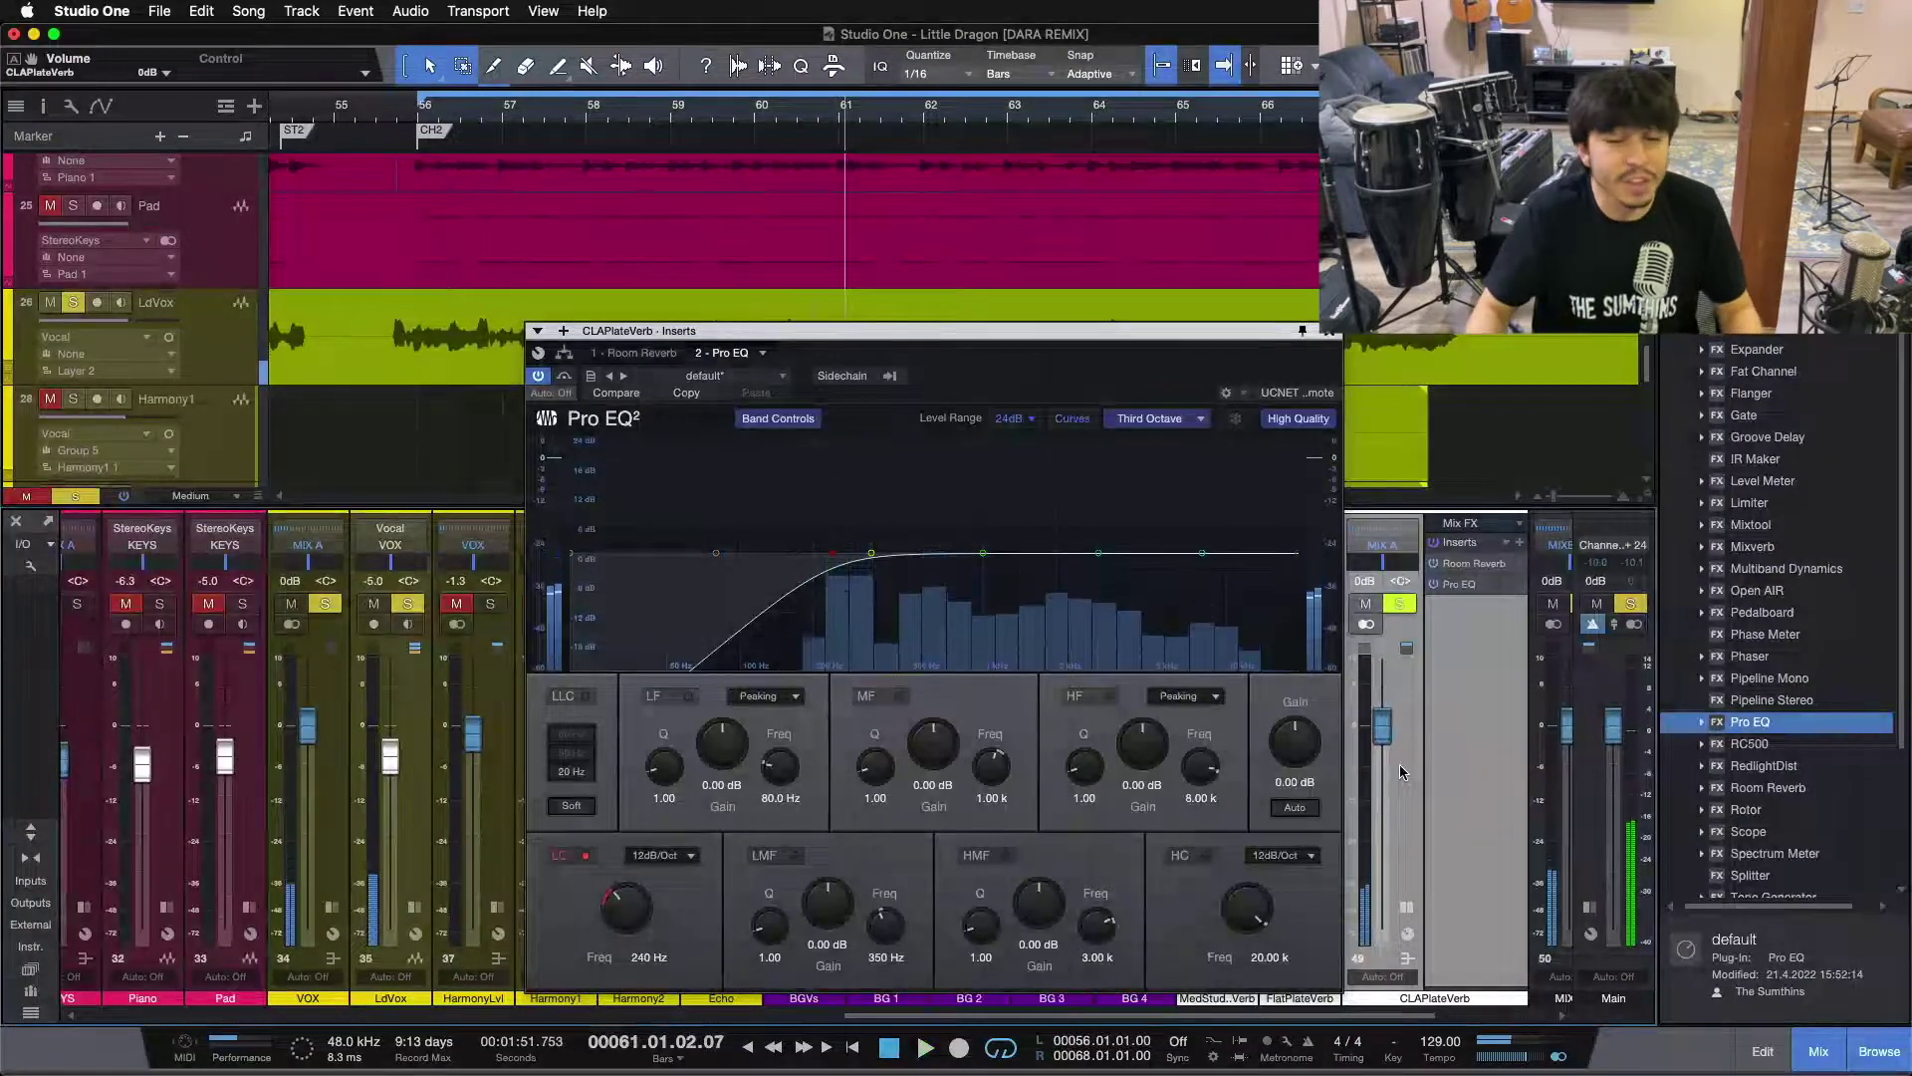
{"action": "left_click", "coordinate": [414, 705]}
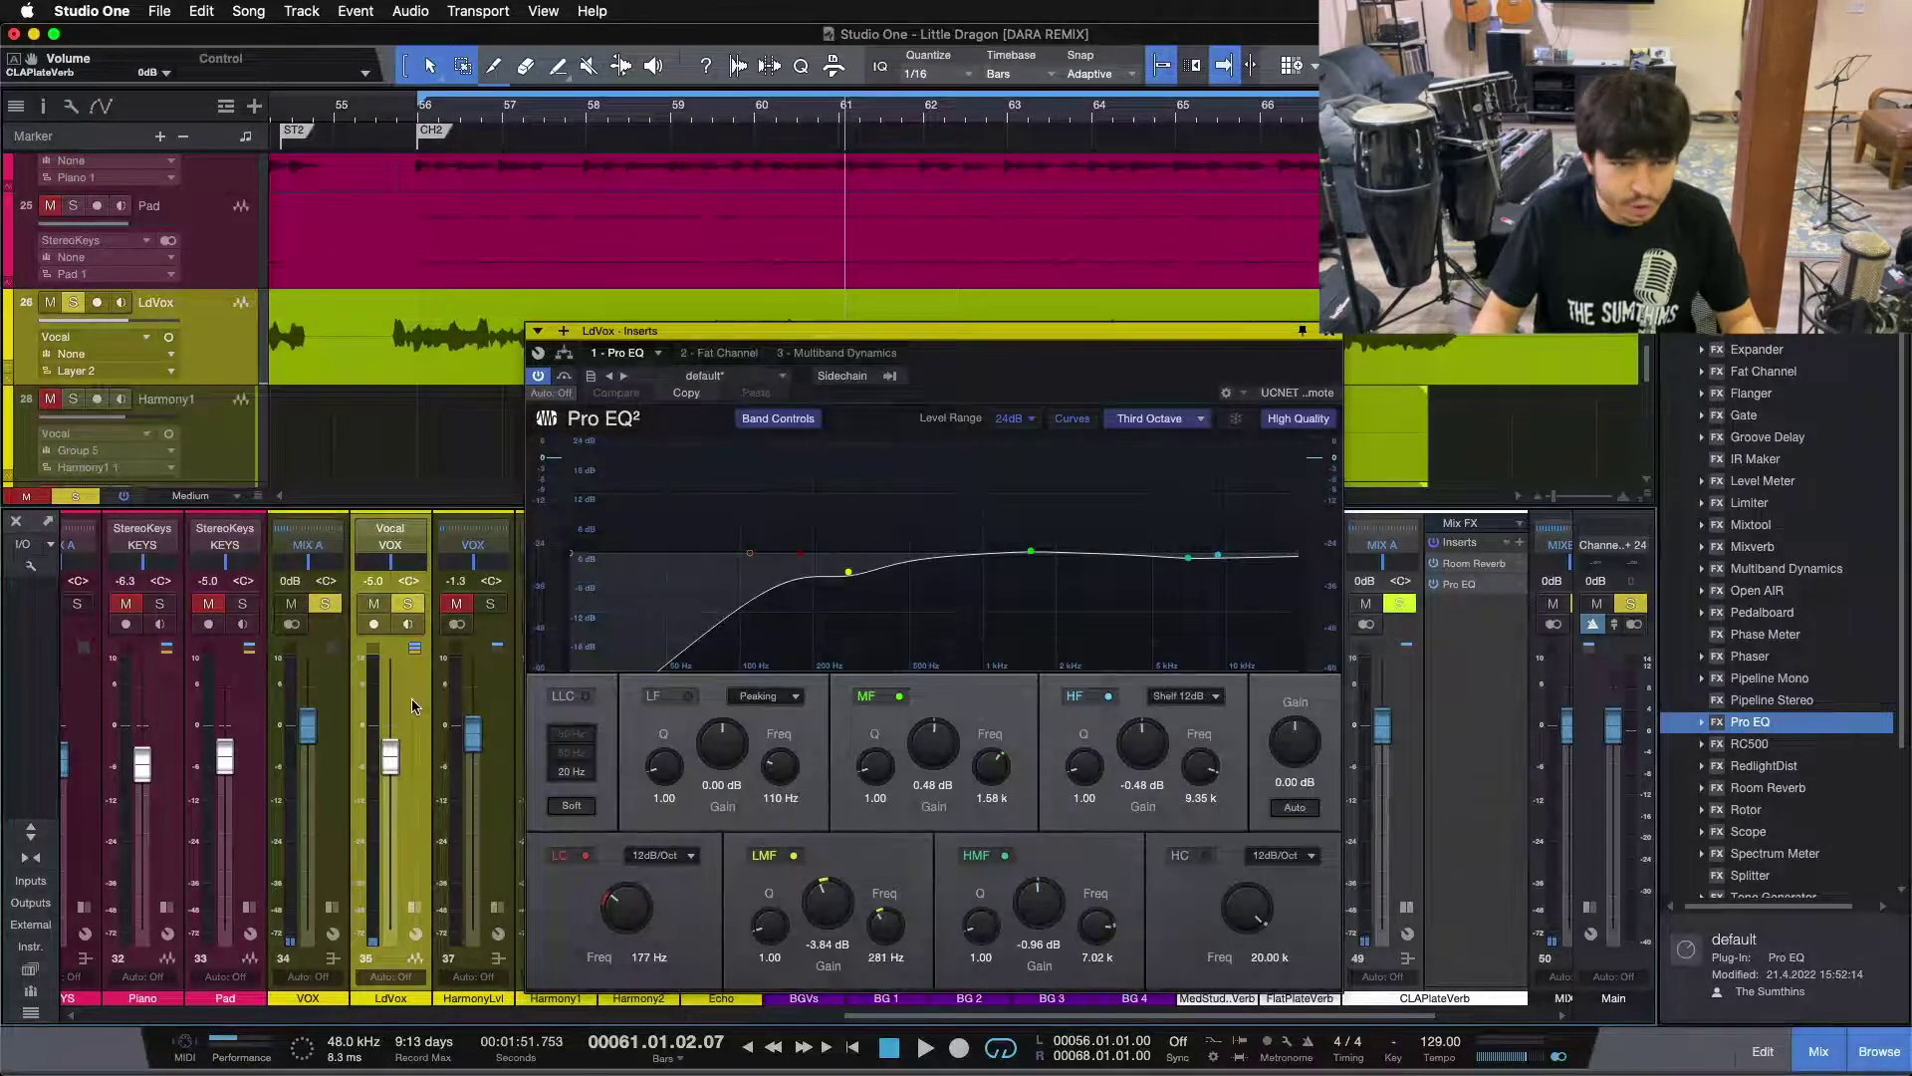
- Return to the CLAPlateVerb channel's Pro EQ and enable its high cut filter
{"action": "left_click", "coordinate": [1402, 826]}
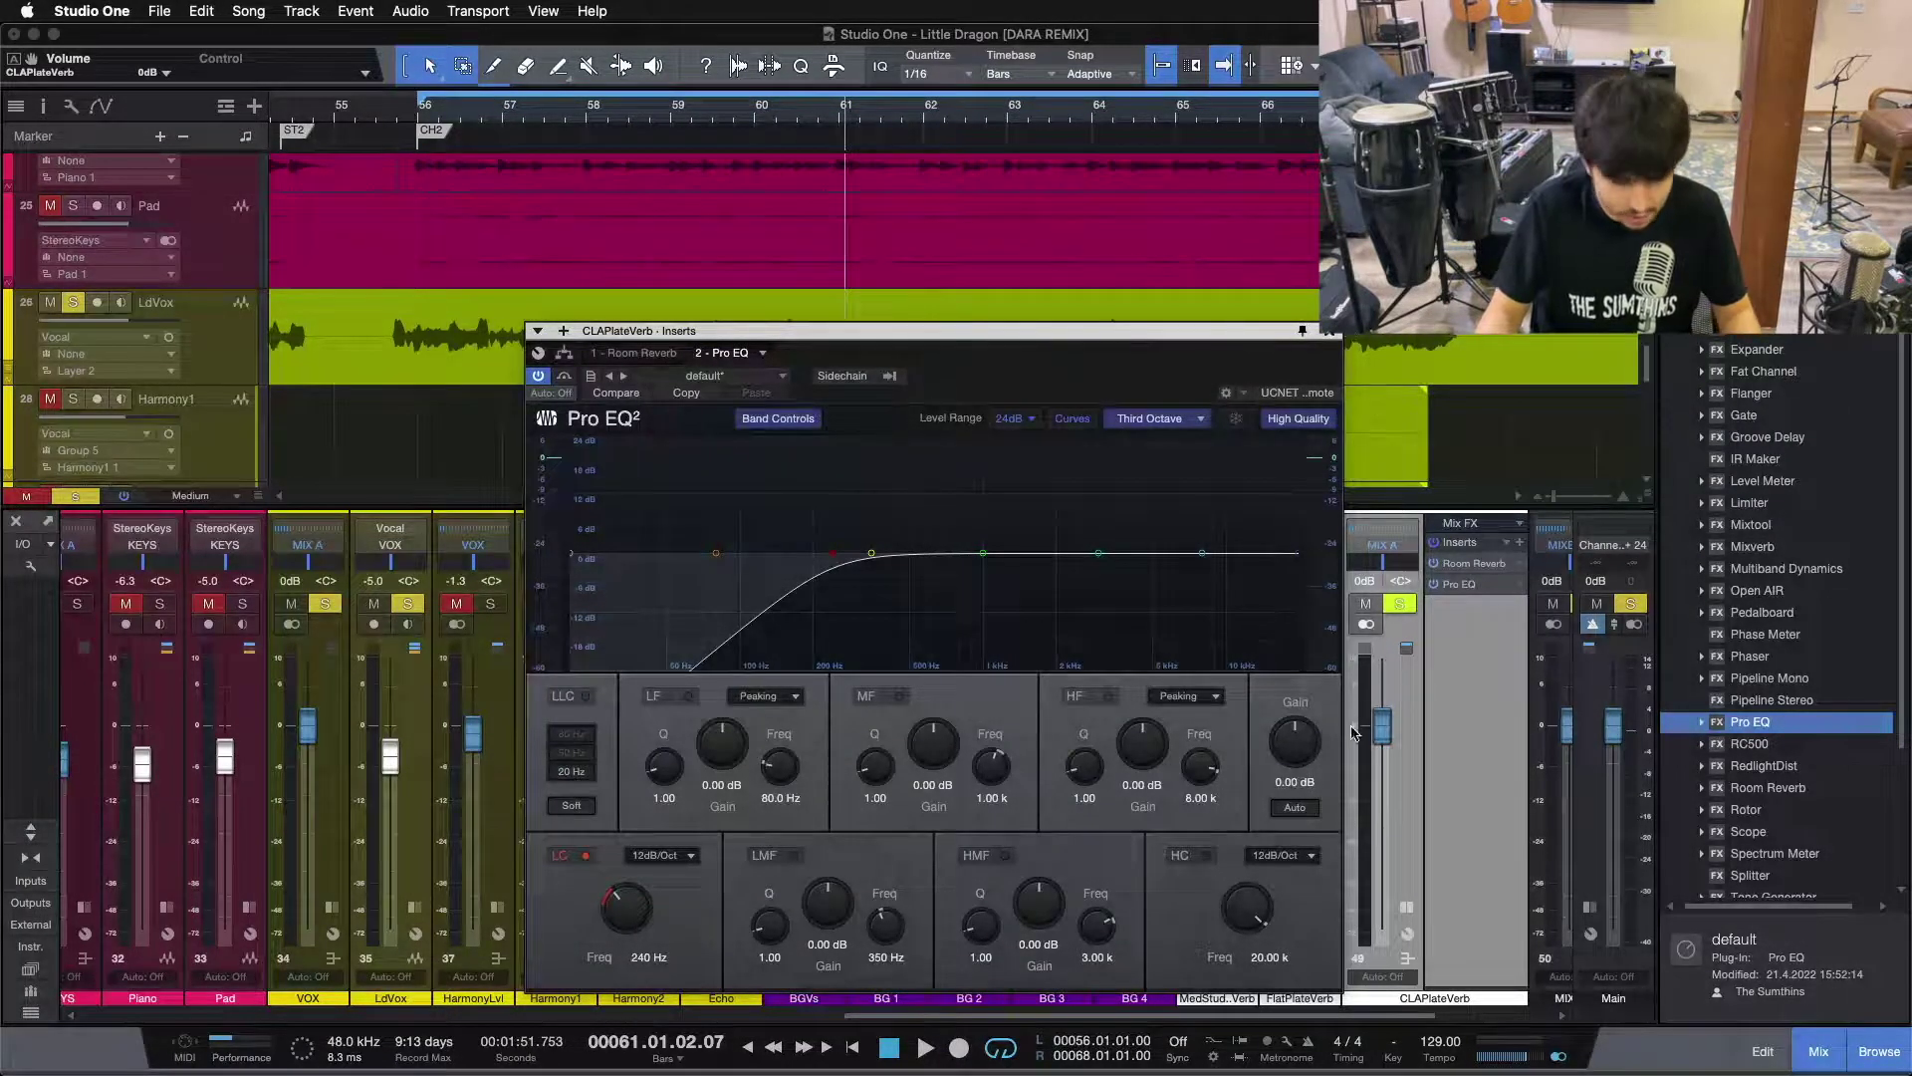
{"action": "left_click", "coordinate": [1206, 854]}
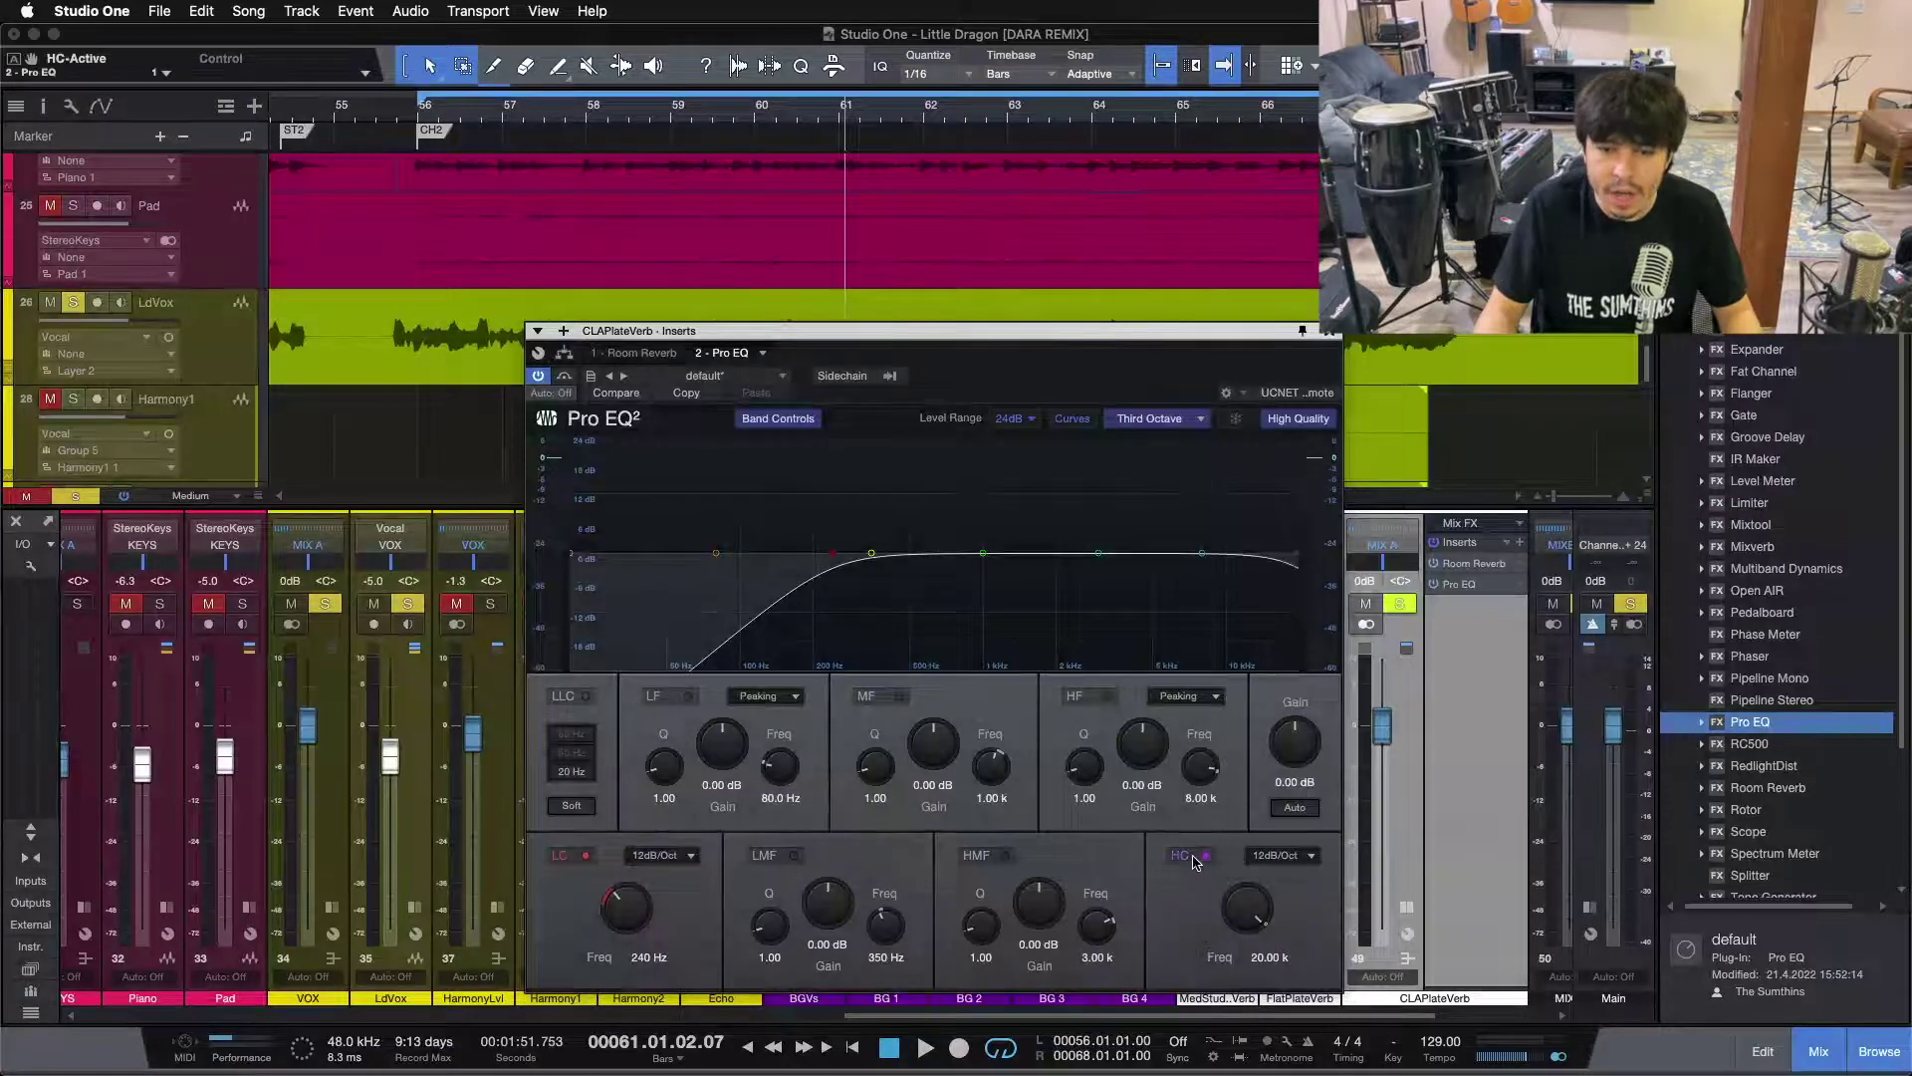
{"action": "scroll", "coordinate": [1272, 908], "scroll_direction": "down", "scroll_amount": 2}
{"action": "scroll", "coordinate": [1272, 908], "scroll_direction": "up", "scroll_amount": 3}
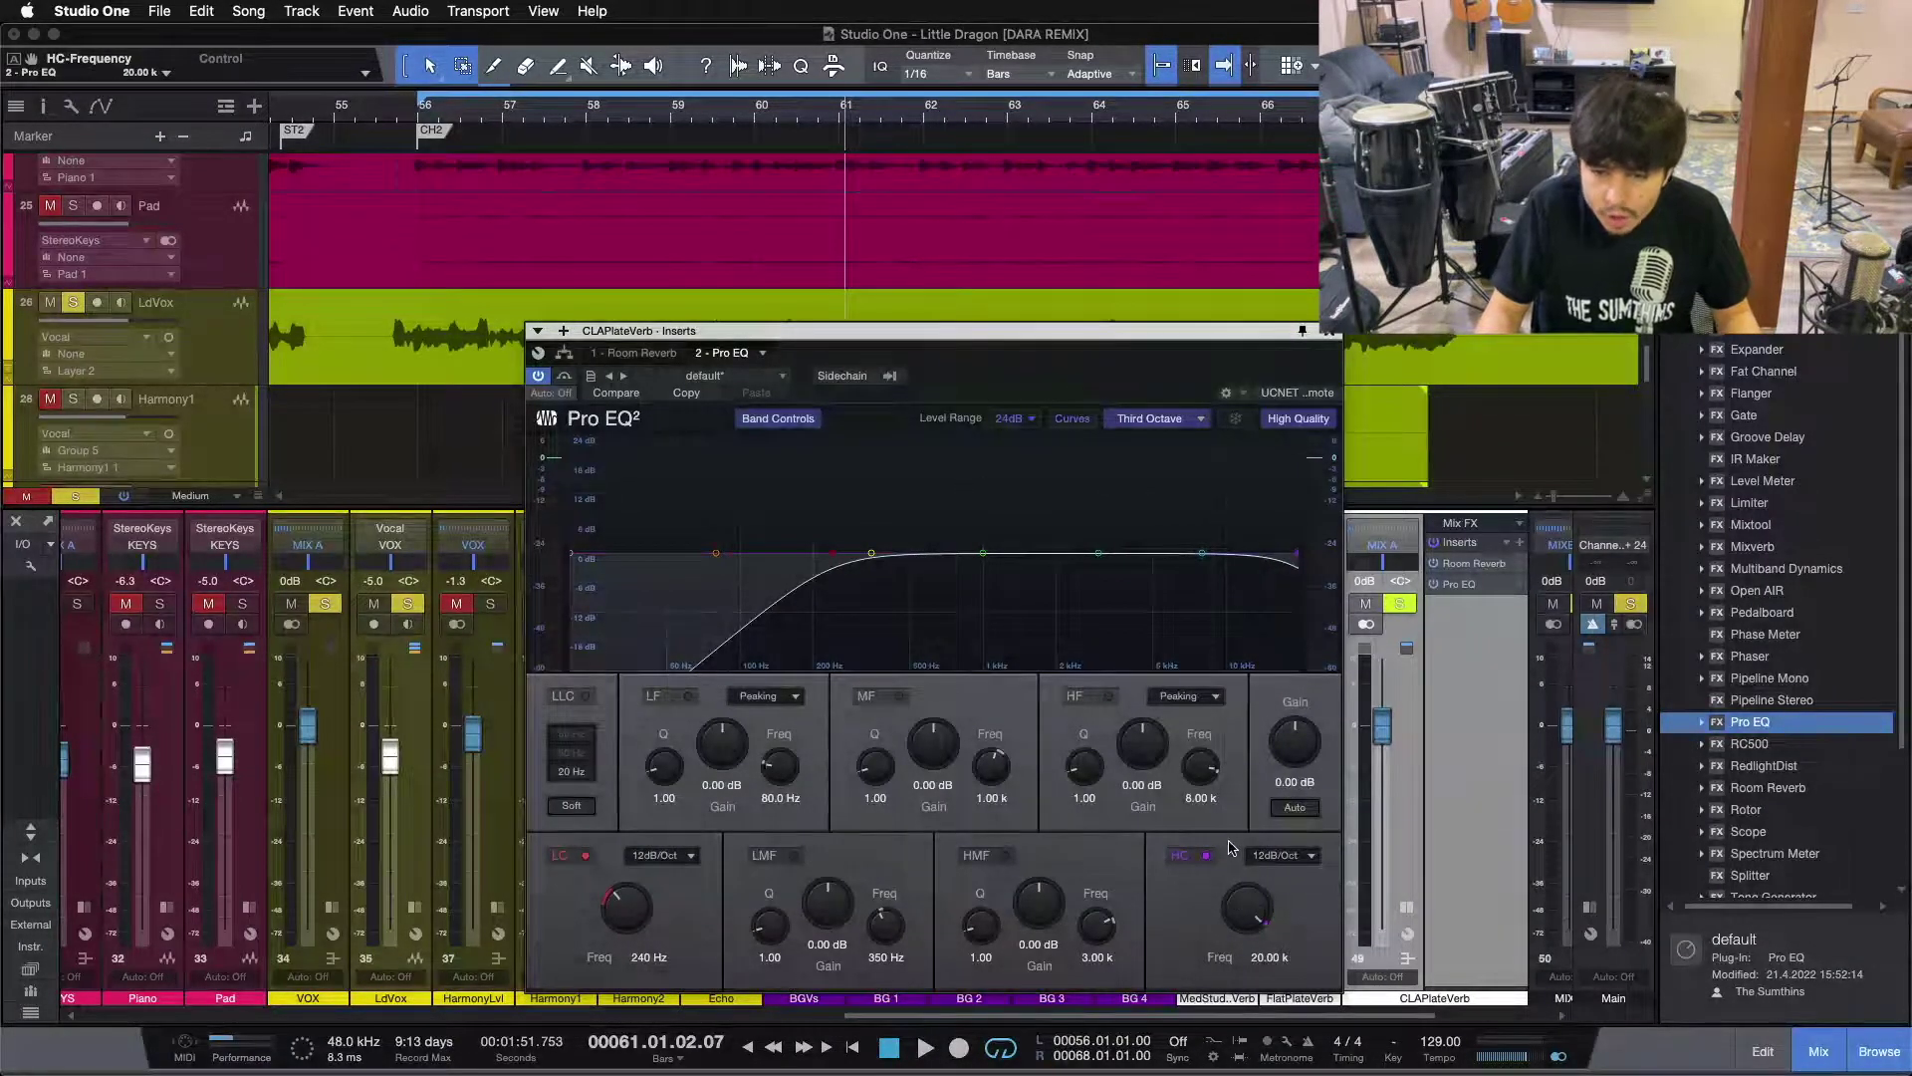
- Clear the solos, solo only CLAPlateVerb and play the chorus from bar 56
{"action": "key", "text": "space"}
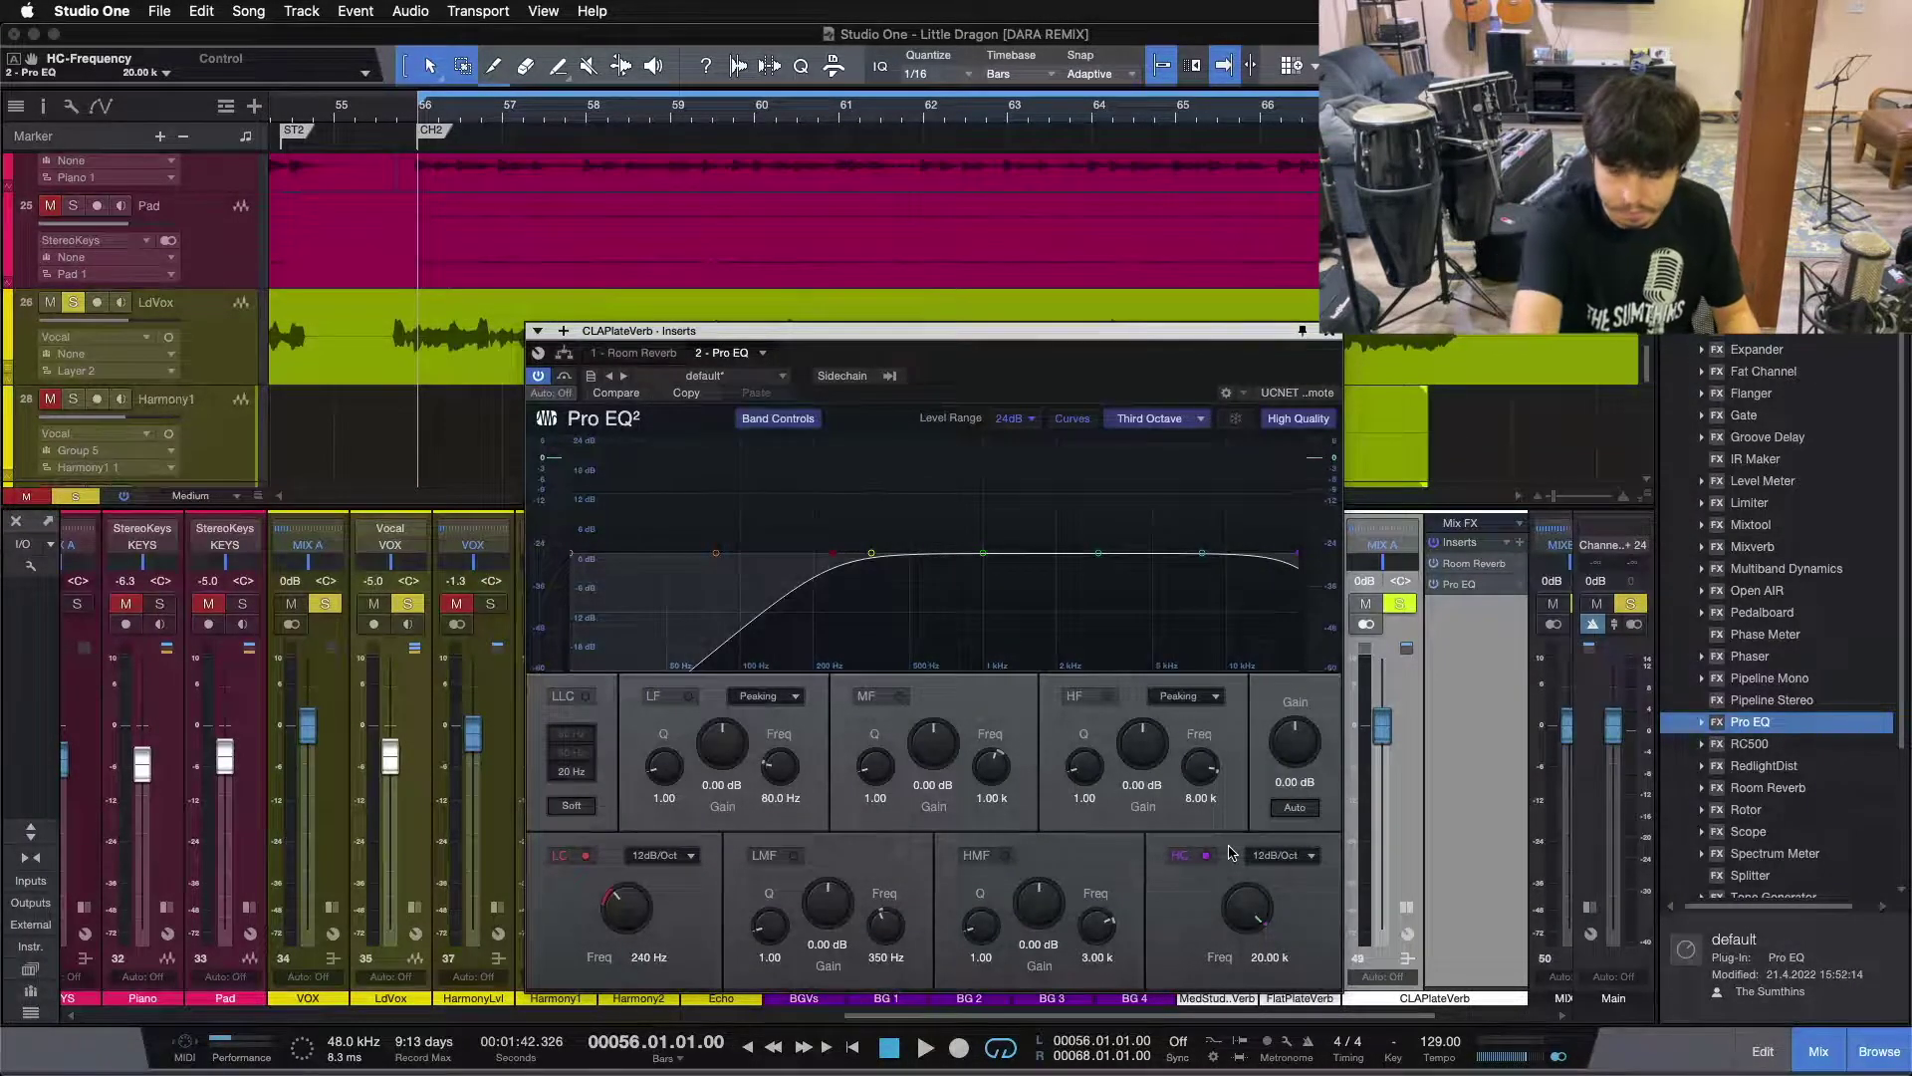
{"action": "key", "text": "s"}
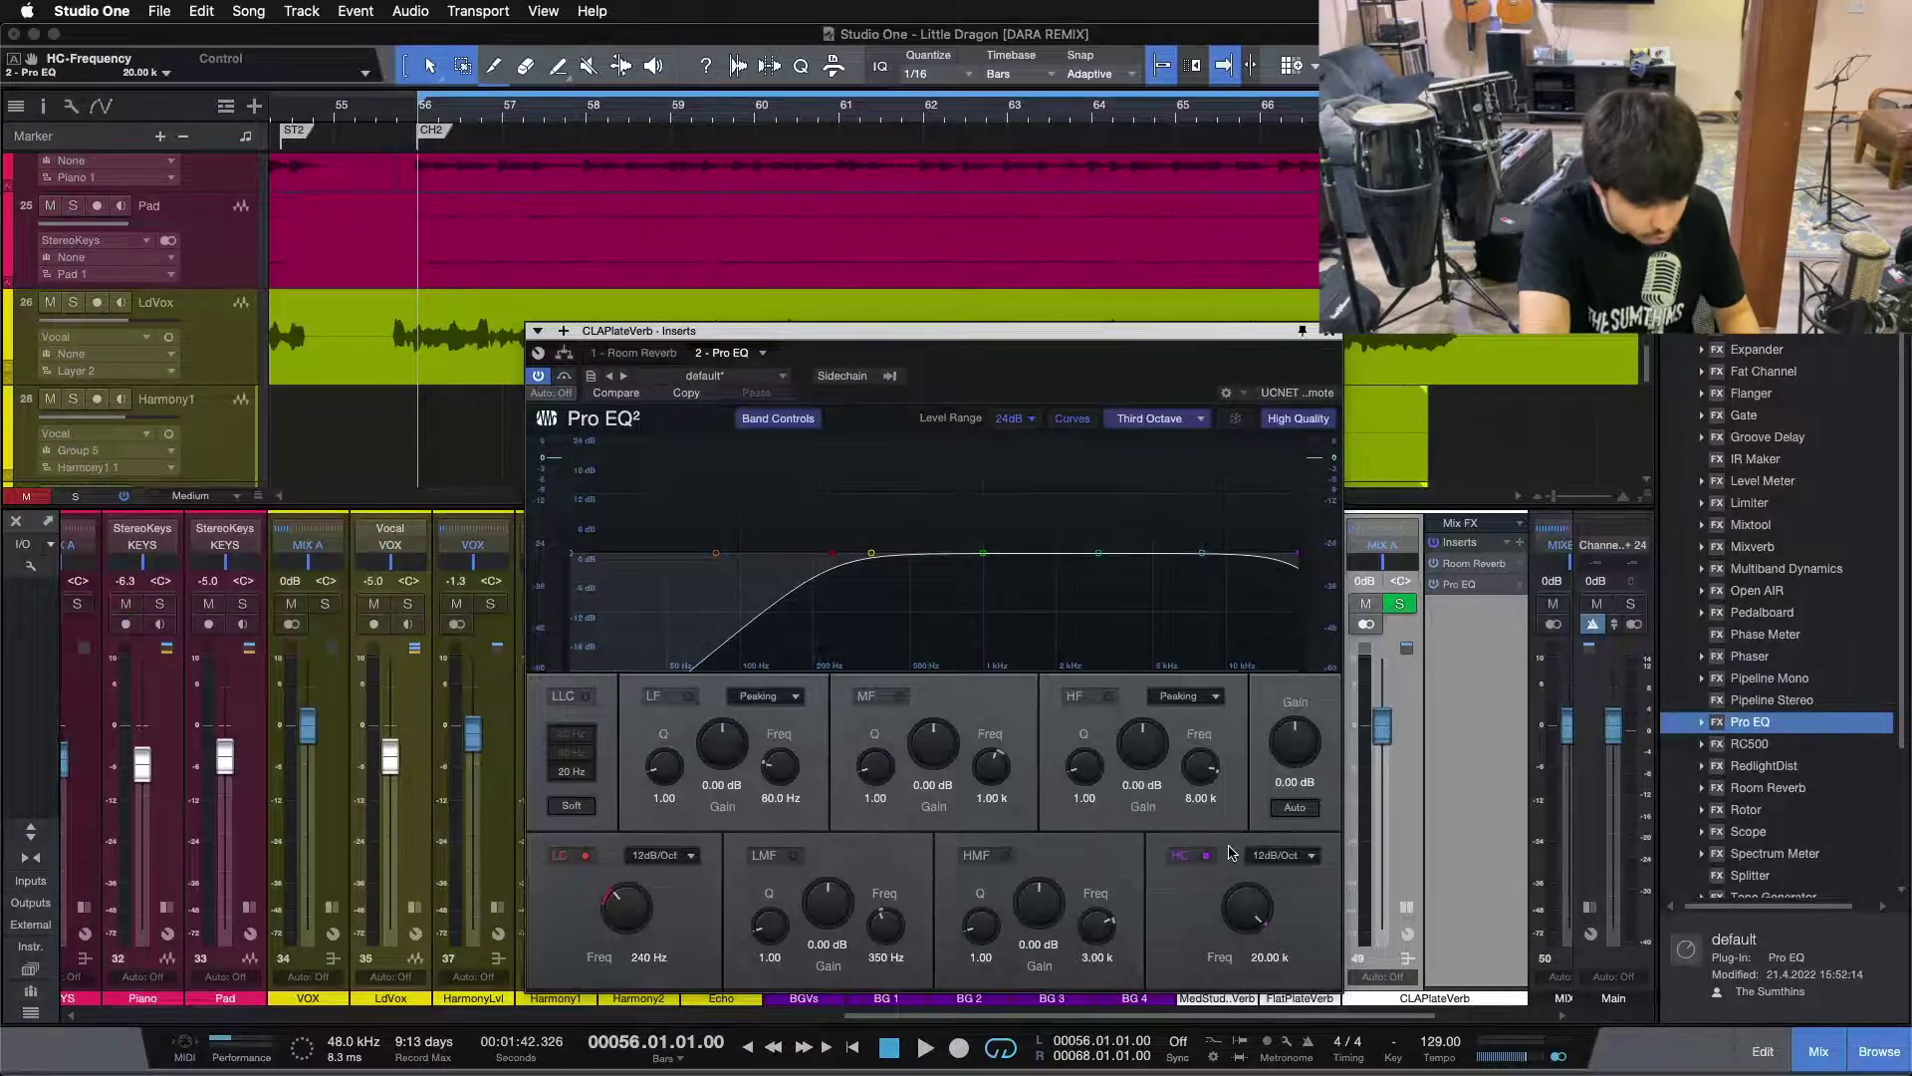
{"action": "key", "text": "s"}
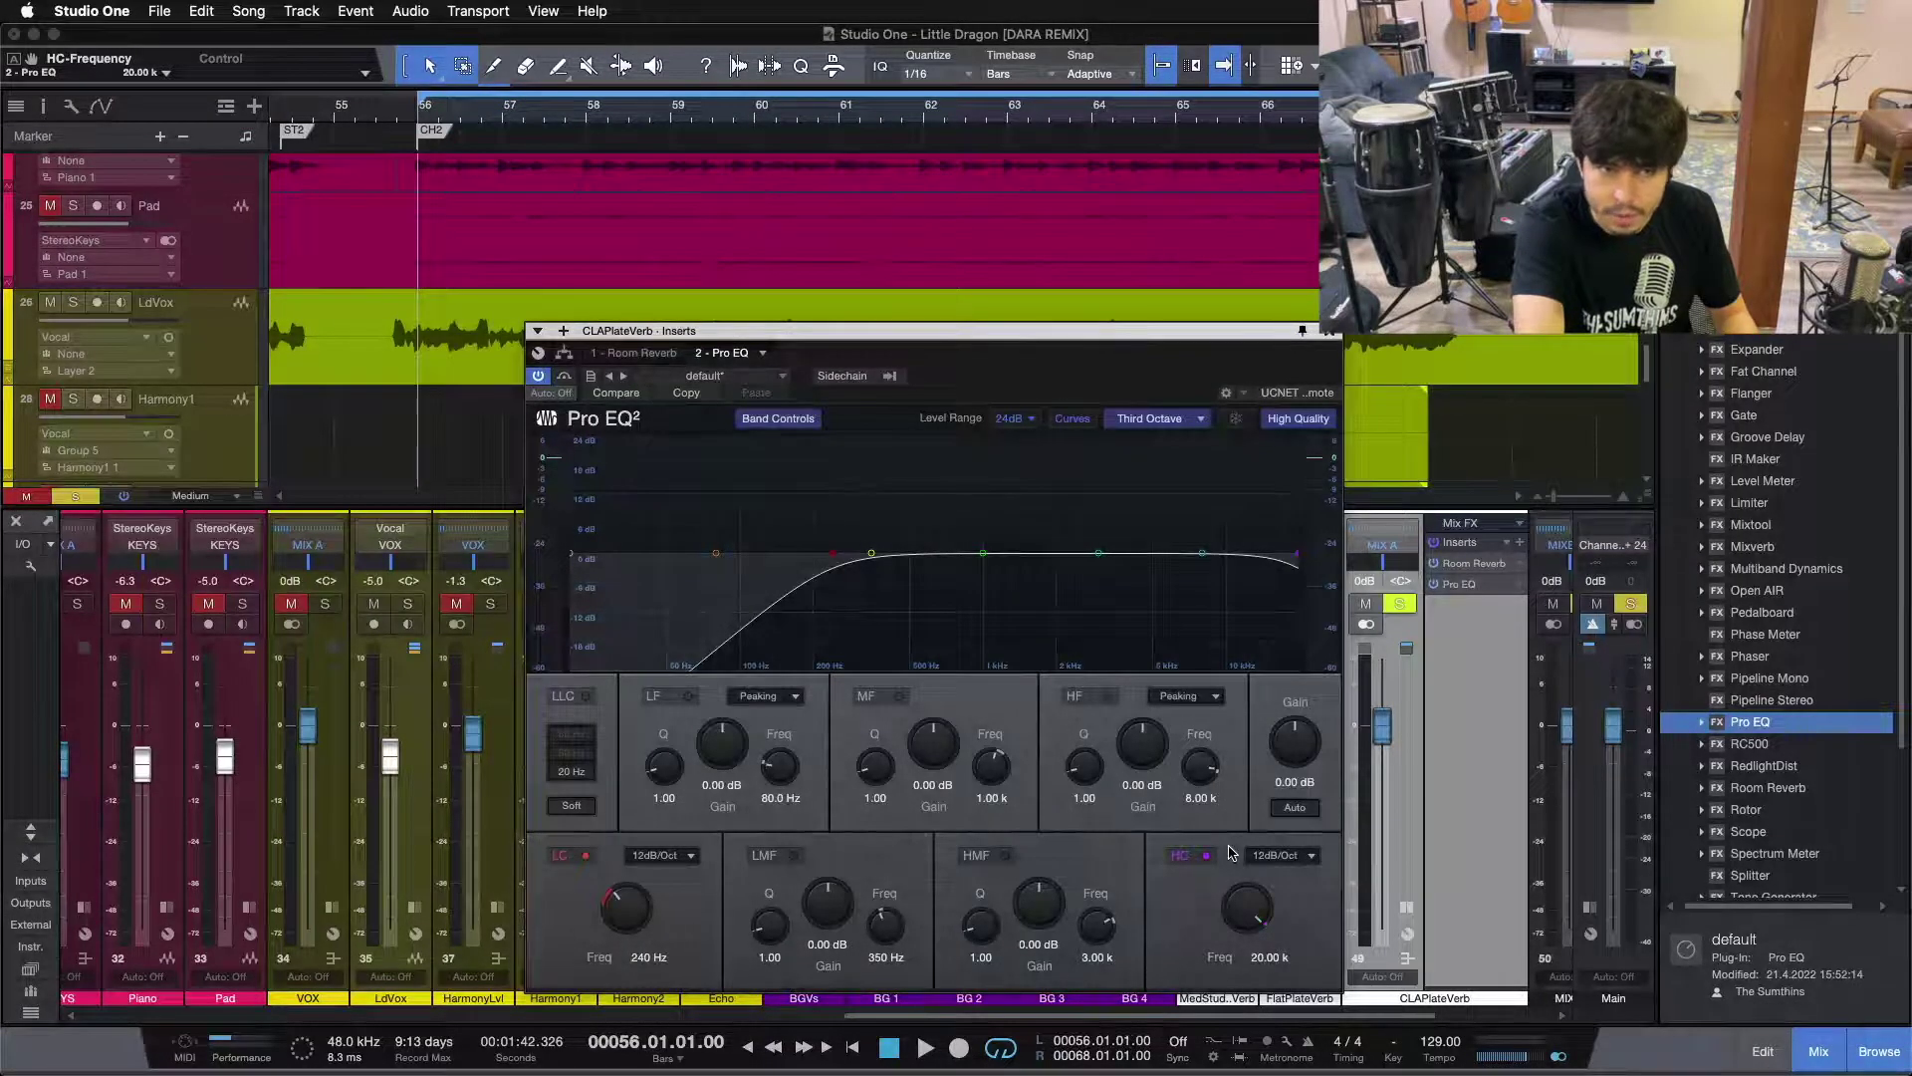
{"action": "key", "text": "space"}
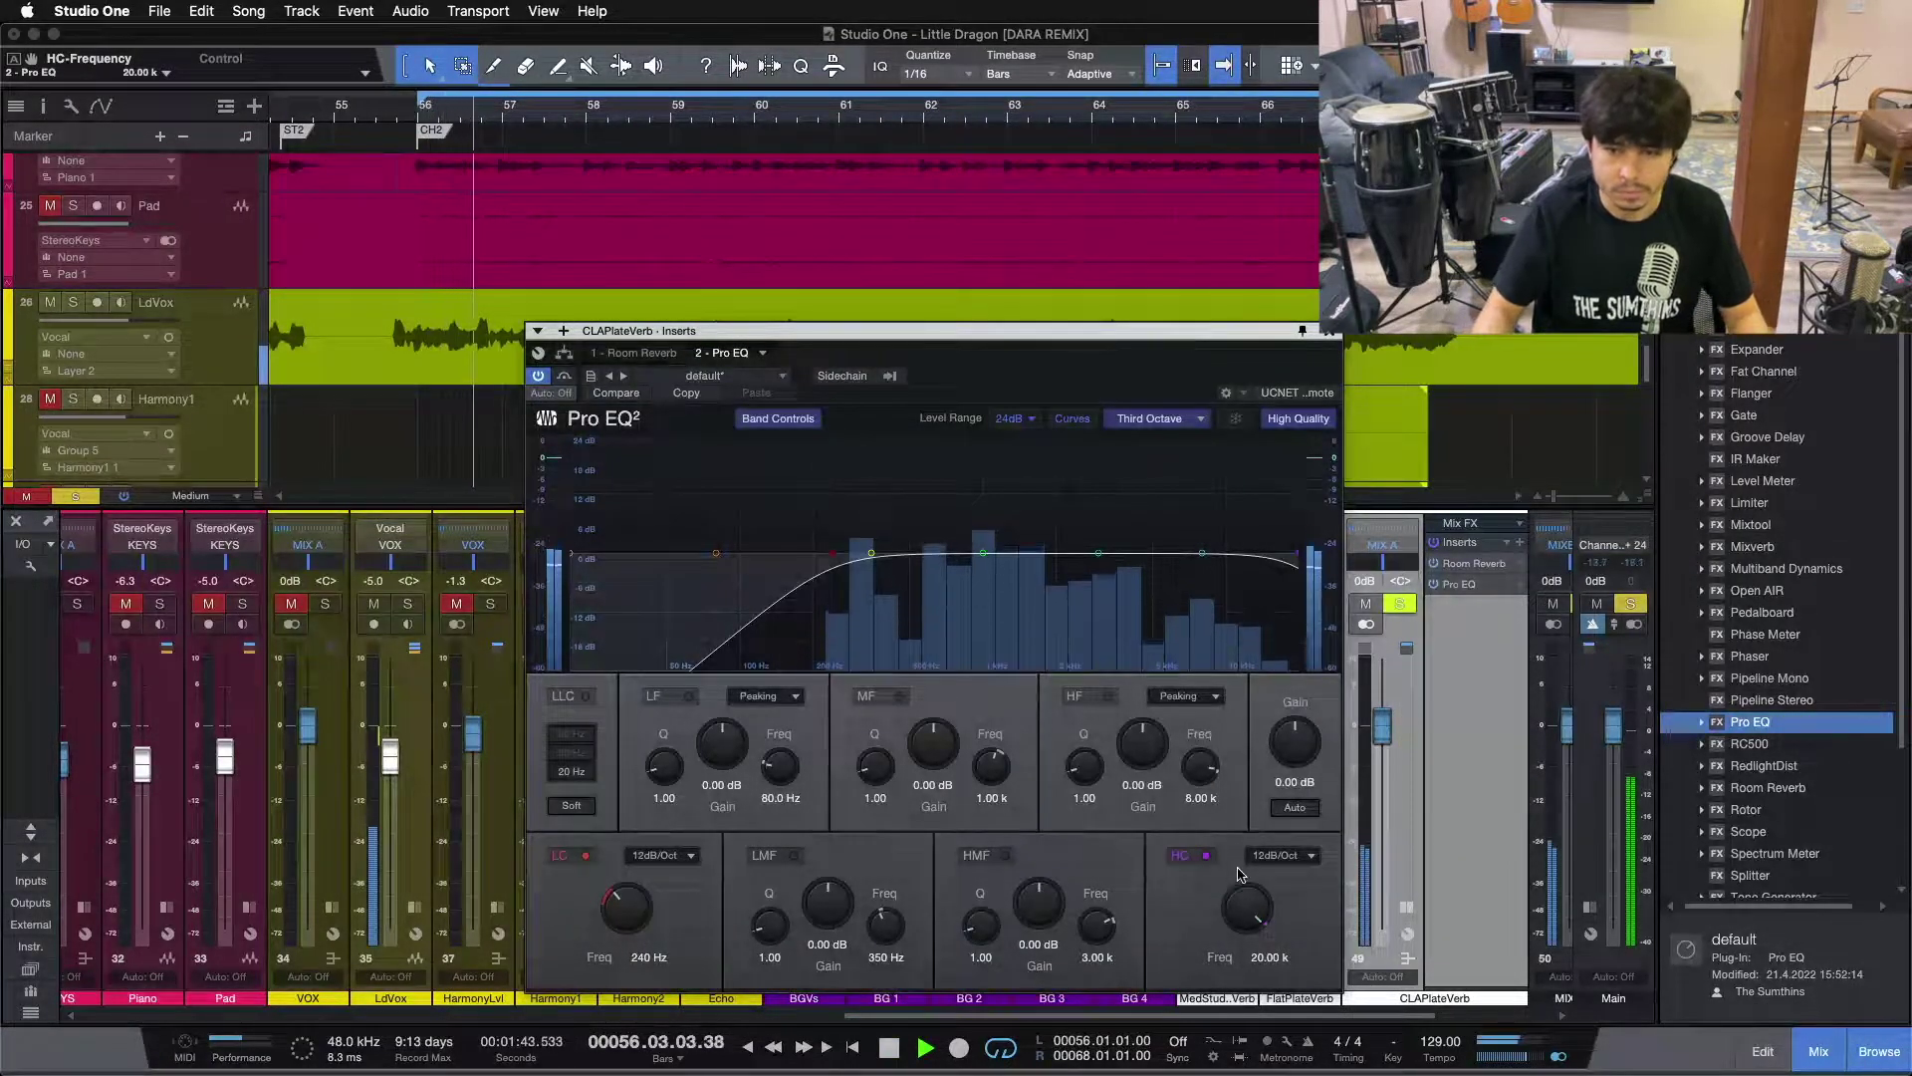
- Lower the Pro EQ high cut frequency to 4.38 kHz while the soloed reverb plays
{"action": "scroll", "coordinate": [1247, 902], "scroll_direction": "down", "scroll_amount": 5}
{"action": "scroll", "coordinate": [1247, 903], "scroll_direction": "down", "scroll_amount": 3}
{"action": "scroll", "coordinate": [1247, 903], "scroll_direction": "down", "scroll_amount": 2}
{"action": "scroll", "coordinate": [1247, 902], "scroll_direction": "down", "scroll_amount": 1}
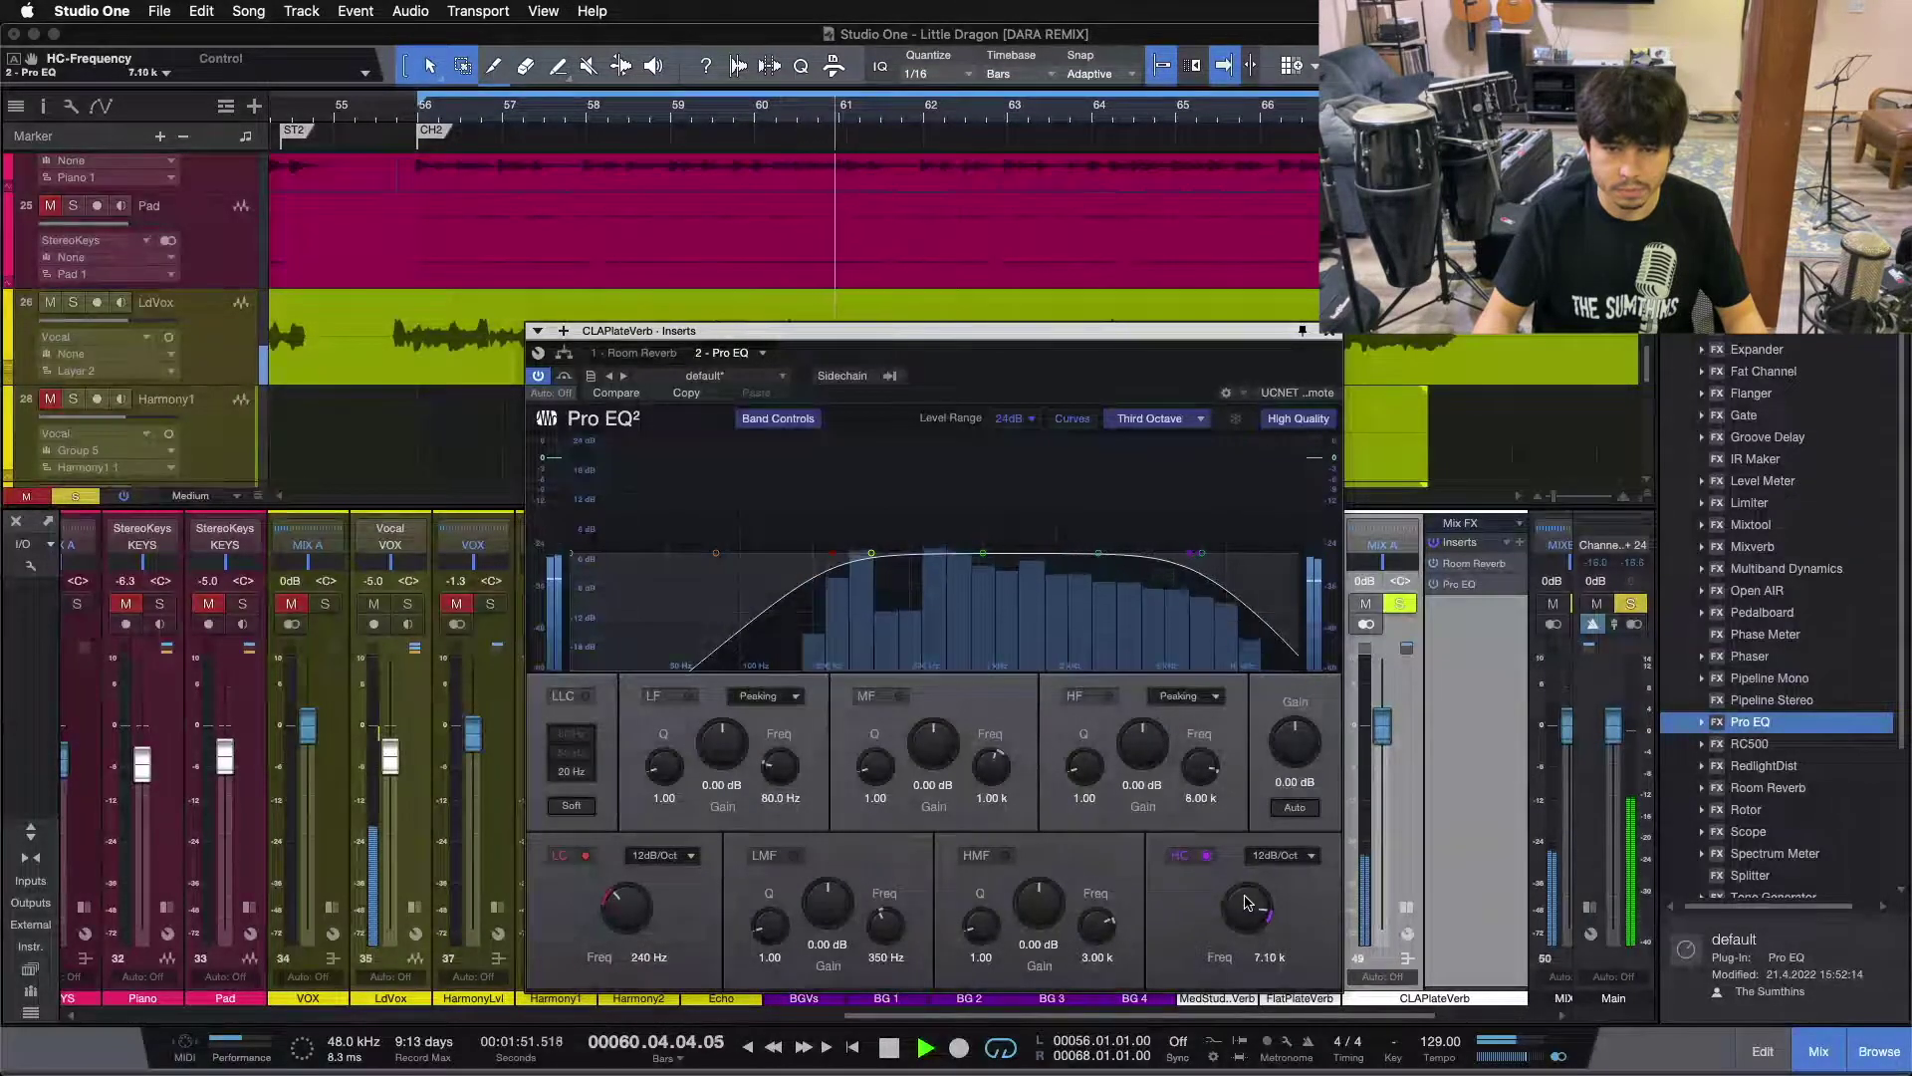
{"action": "scroll", "coordinate": [1247, 903], "scroll_direction": "down", "scroll_amount": 2}
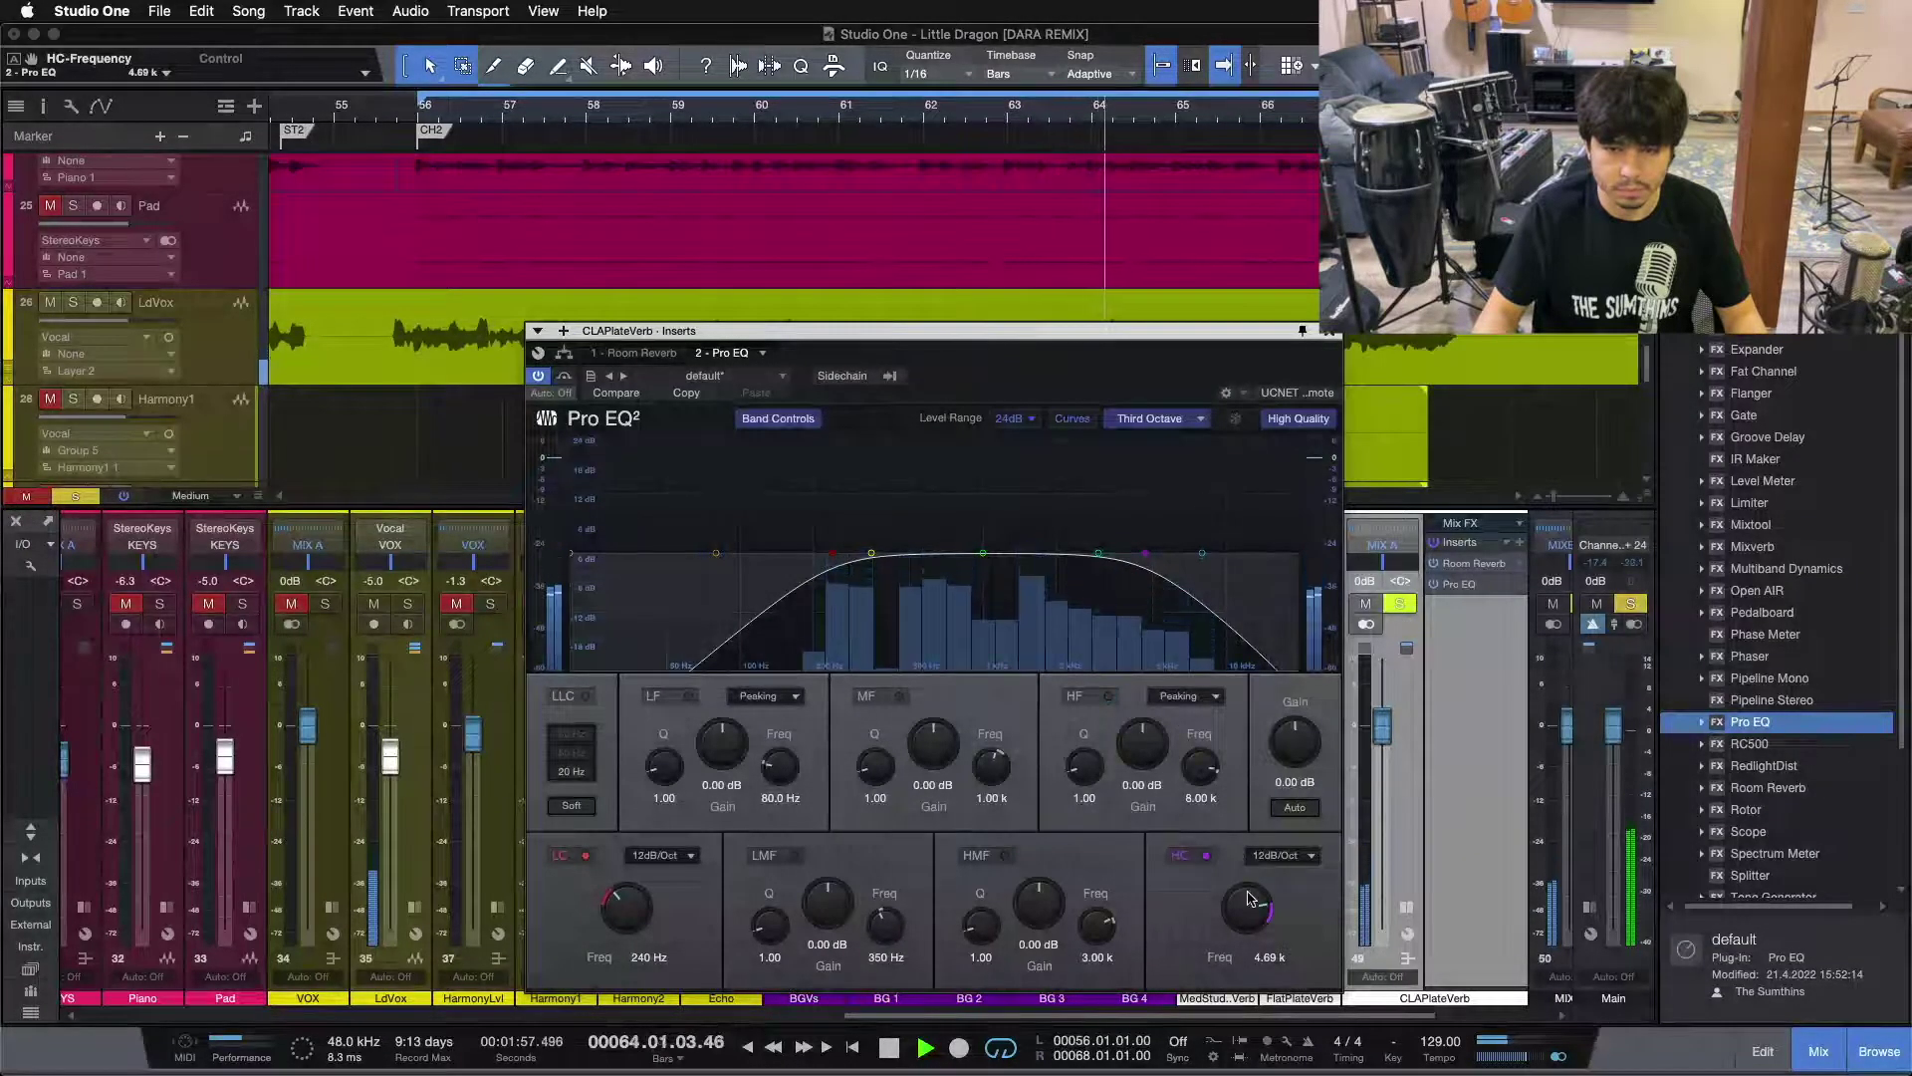
{"action": "scroll", "coordinate": [1251, 899], "scroll_direction": "down", "scroll_amount": 1}
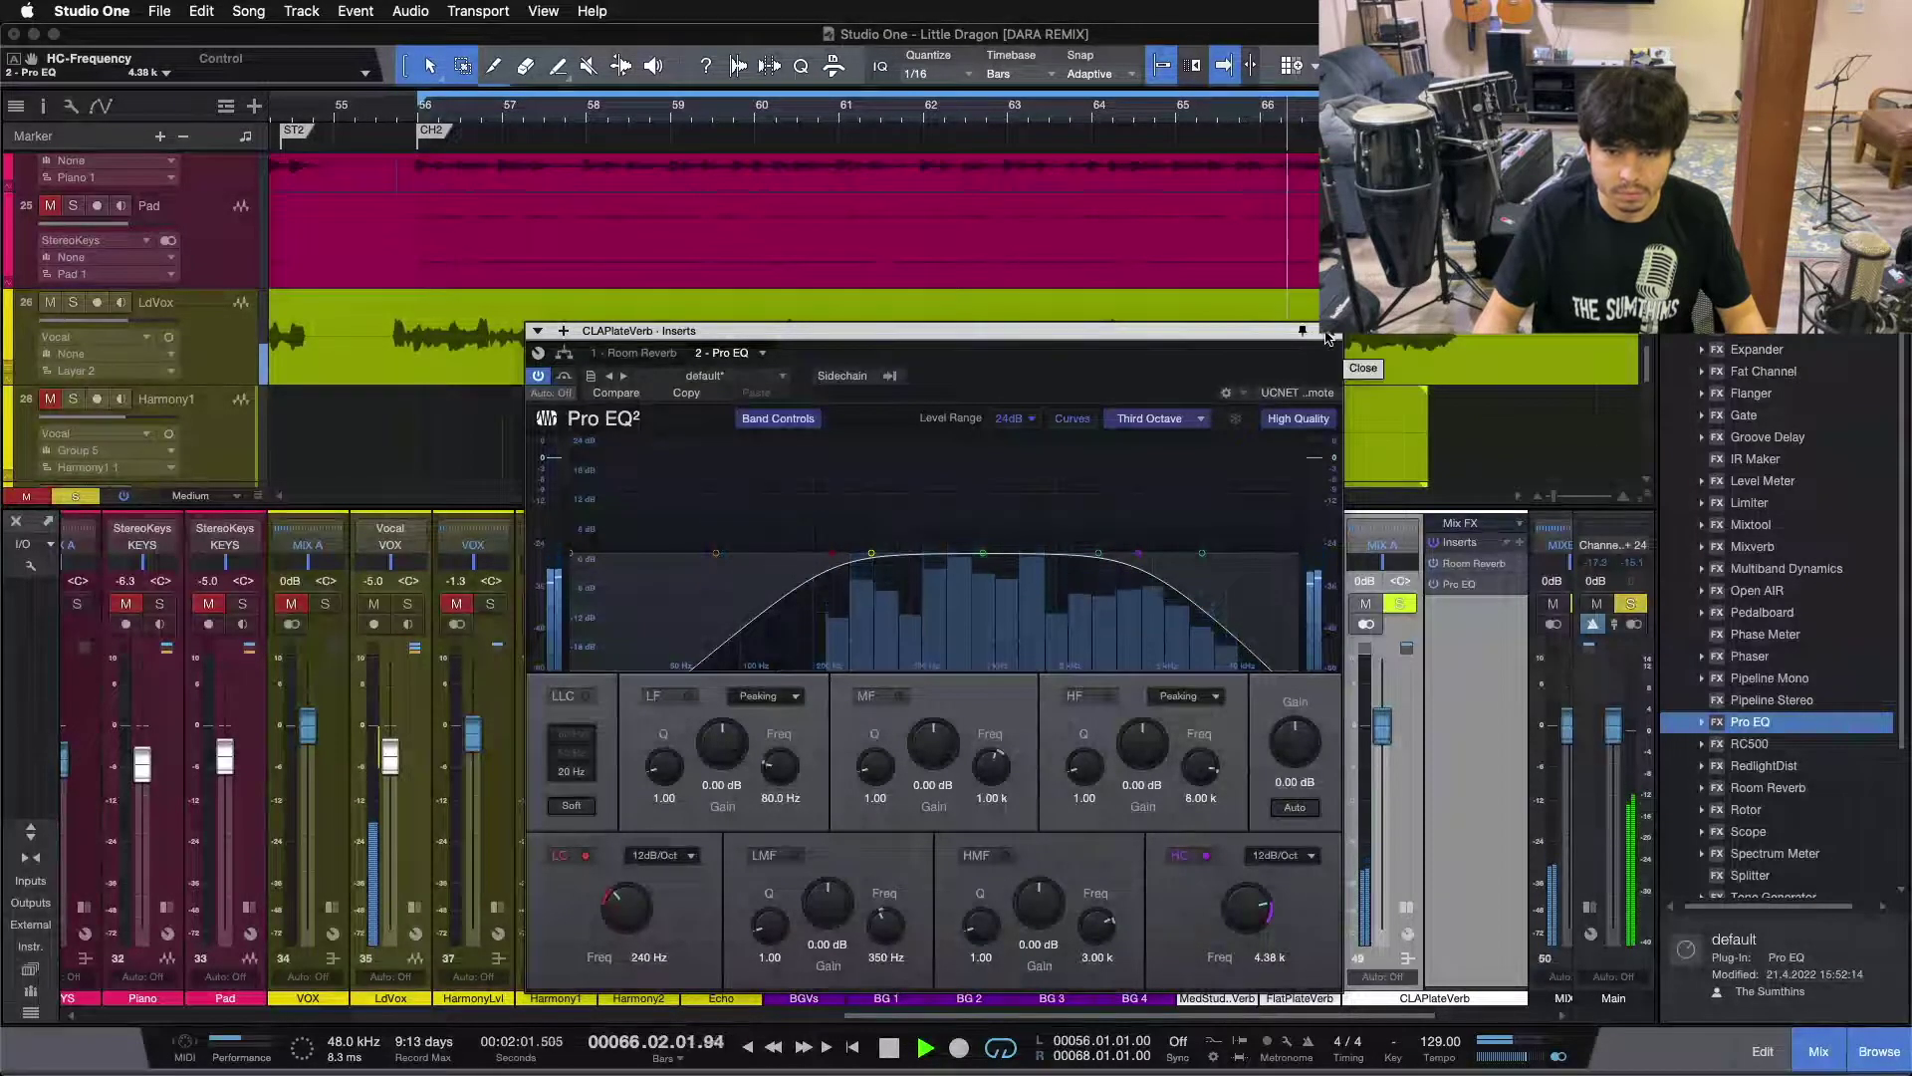
- Compare the soloed reverb with the high cut off and on, set its frequency to 4.69 kHz, and stop playback
{"action": "left_click", "coordinate": [1199, 859]}
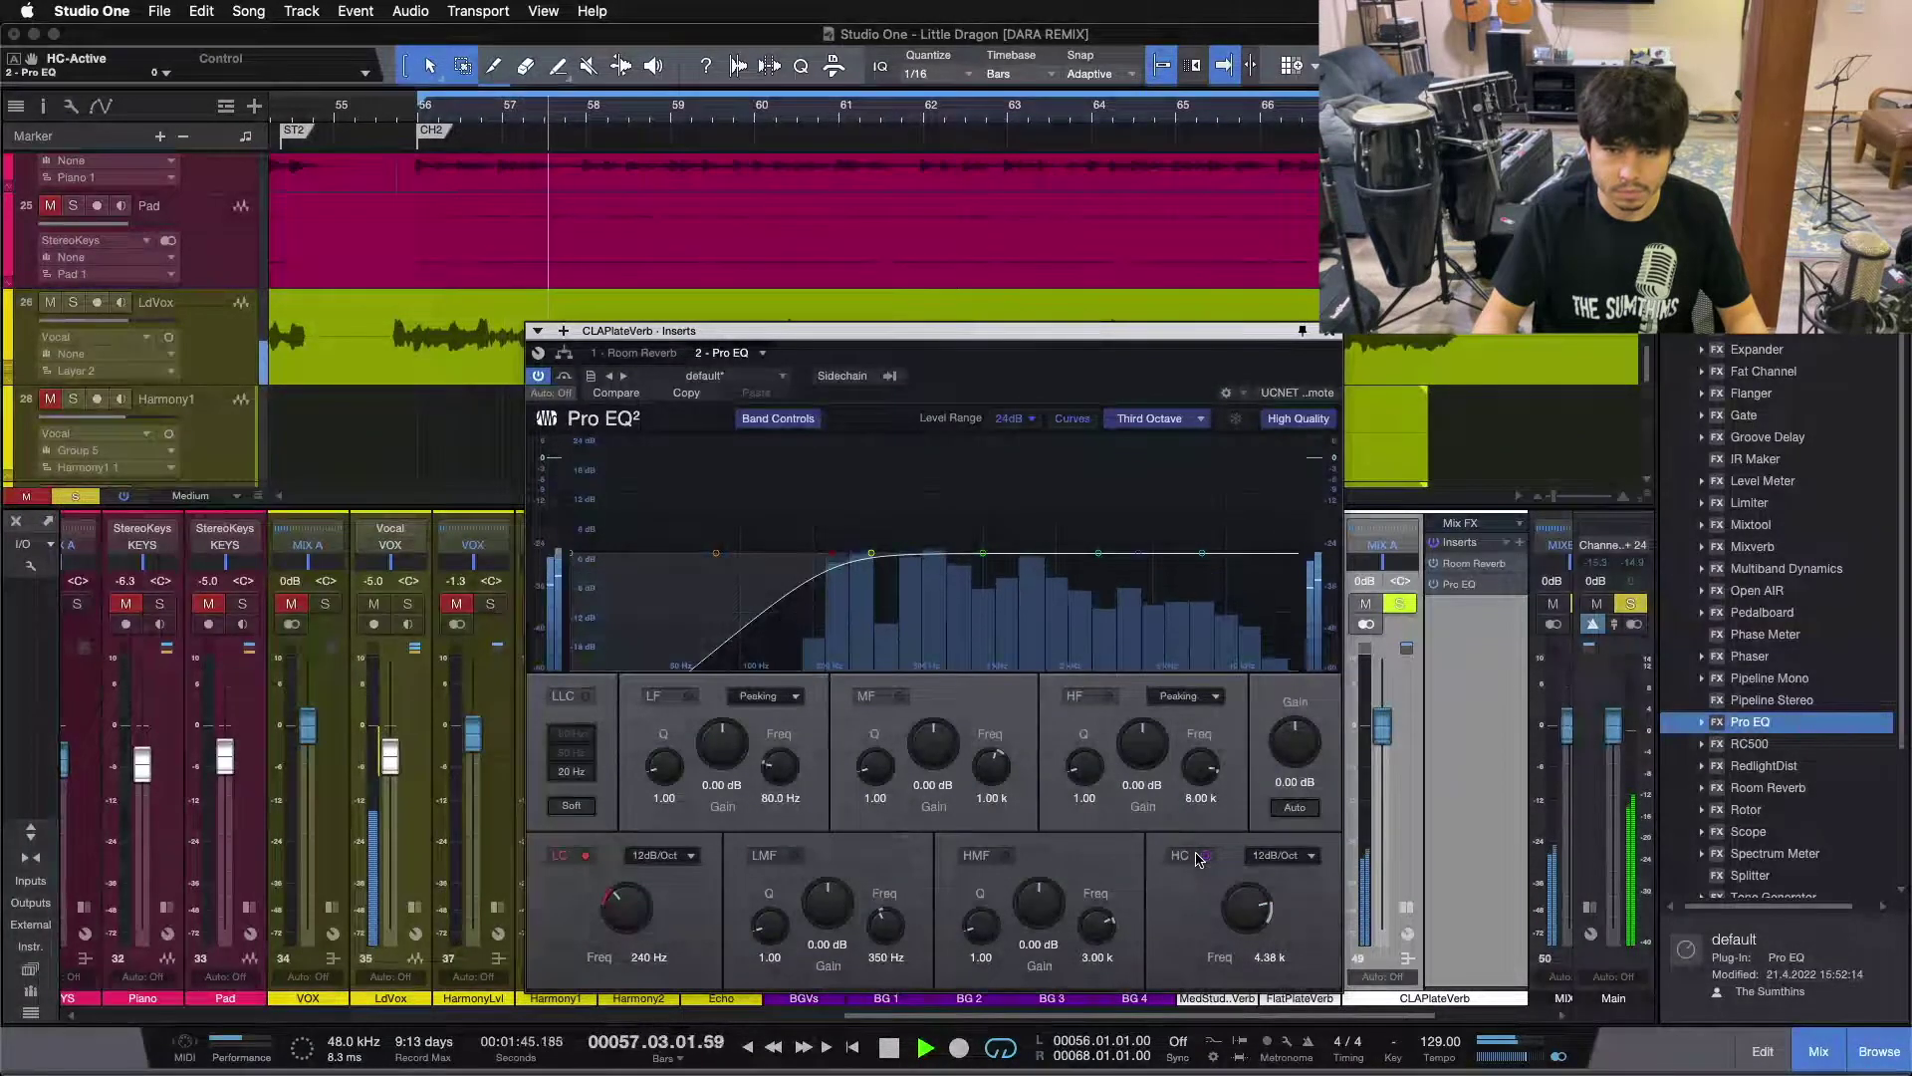
{"action": "left_click", "coordinate": [1199, 859]}
{"action": "left_click_drag", "start_coordinate": [1257, 912], "coordinate": [1256, 901]}
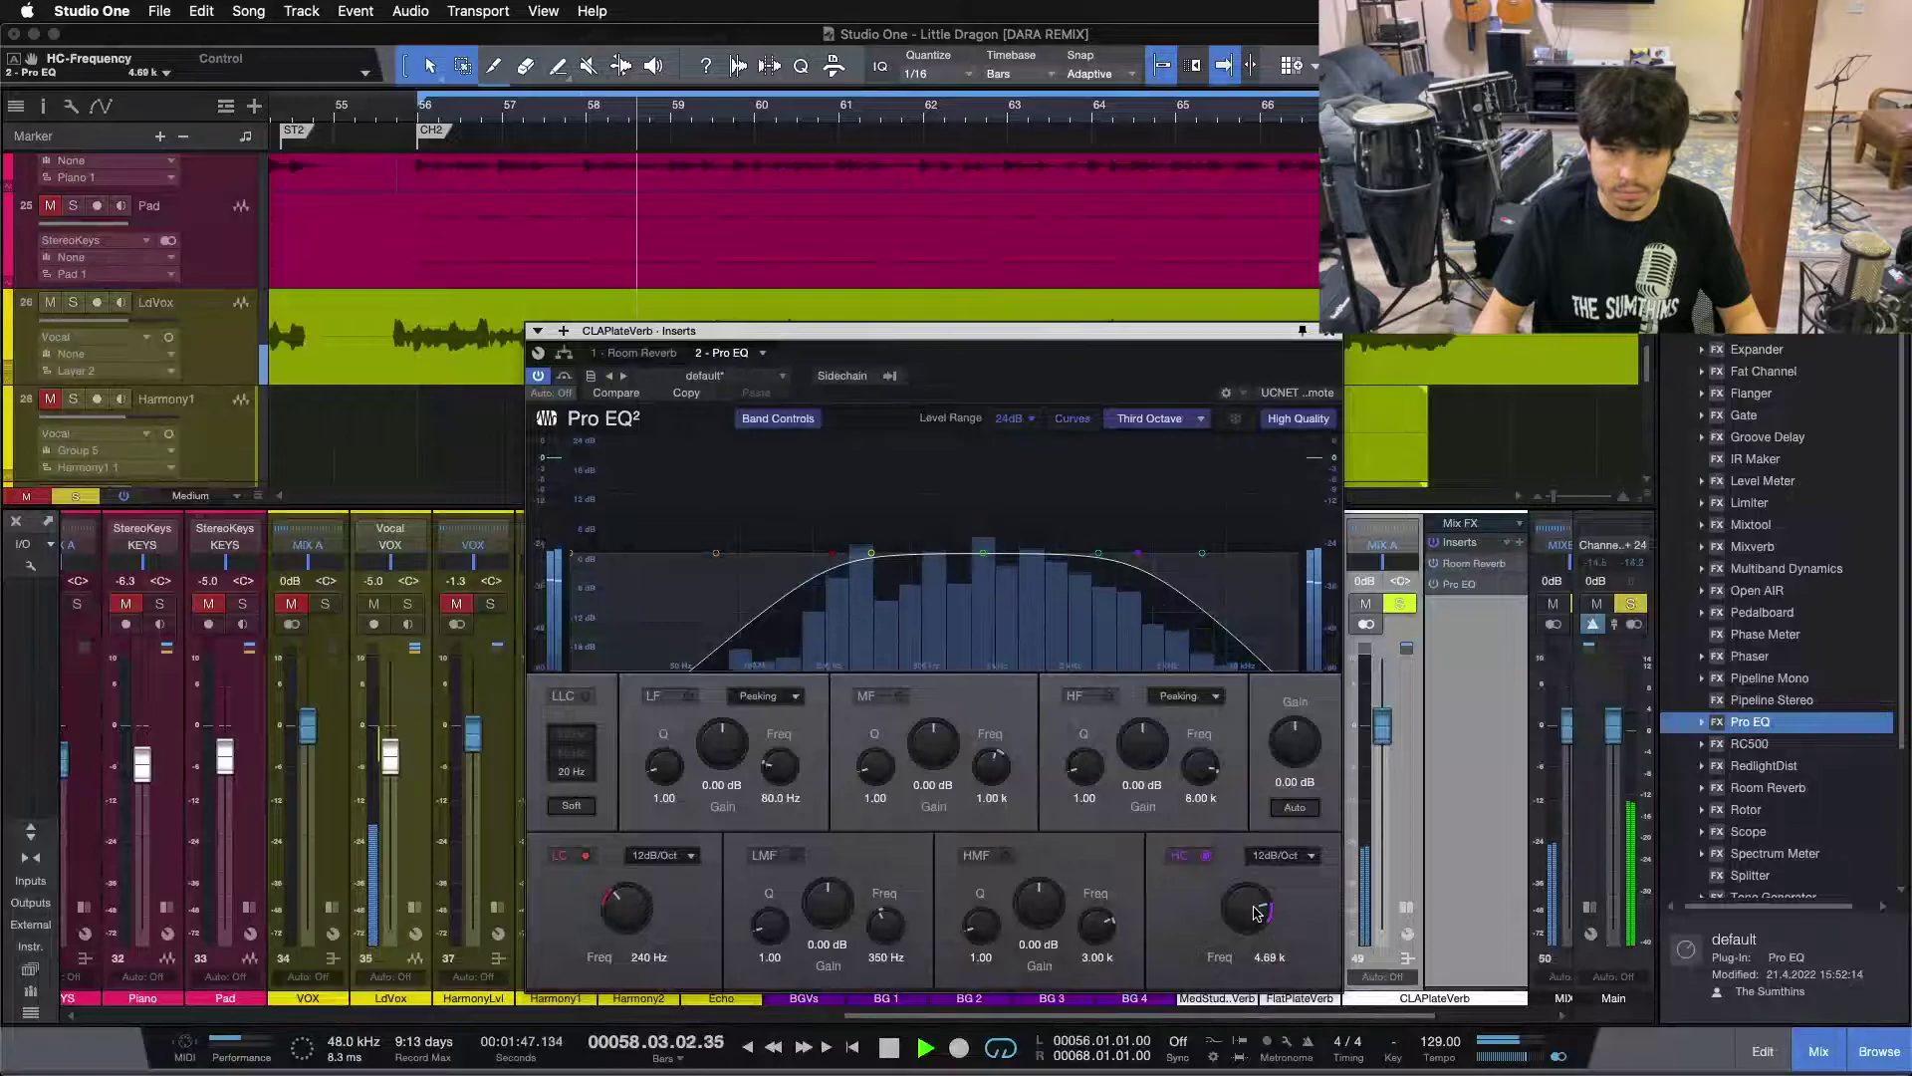
{"action": "left_click", "coordinate": [1199, 859]}
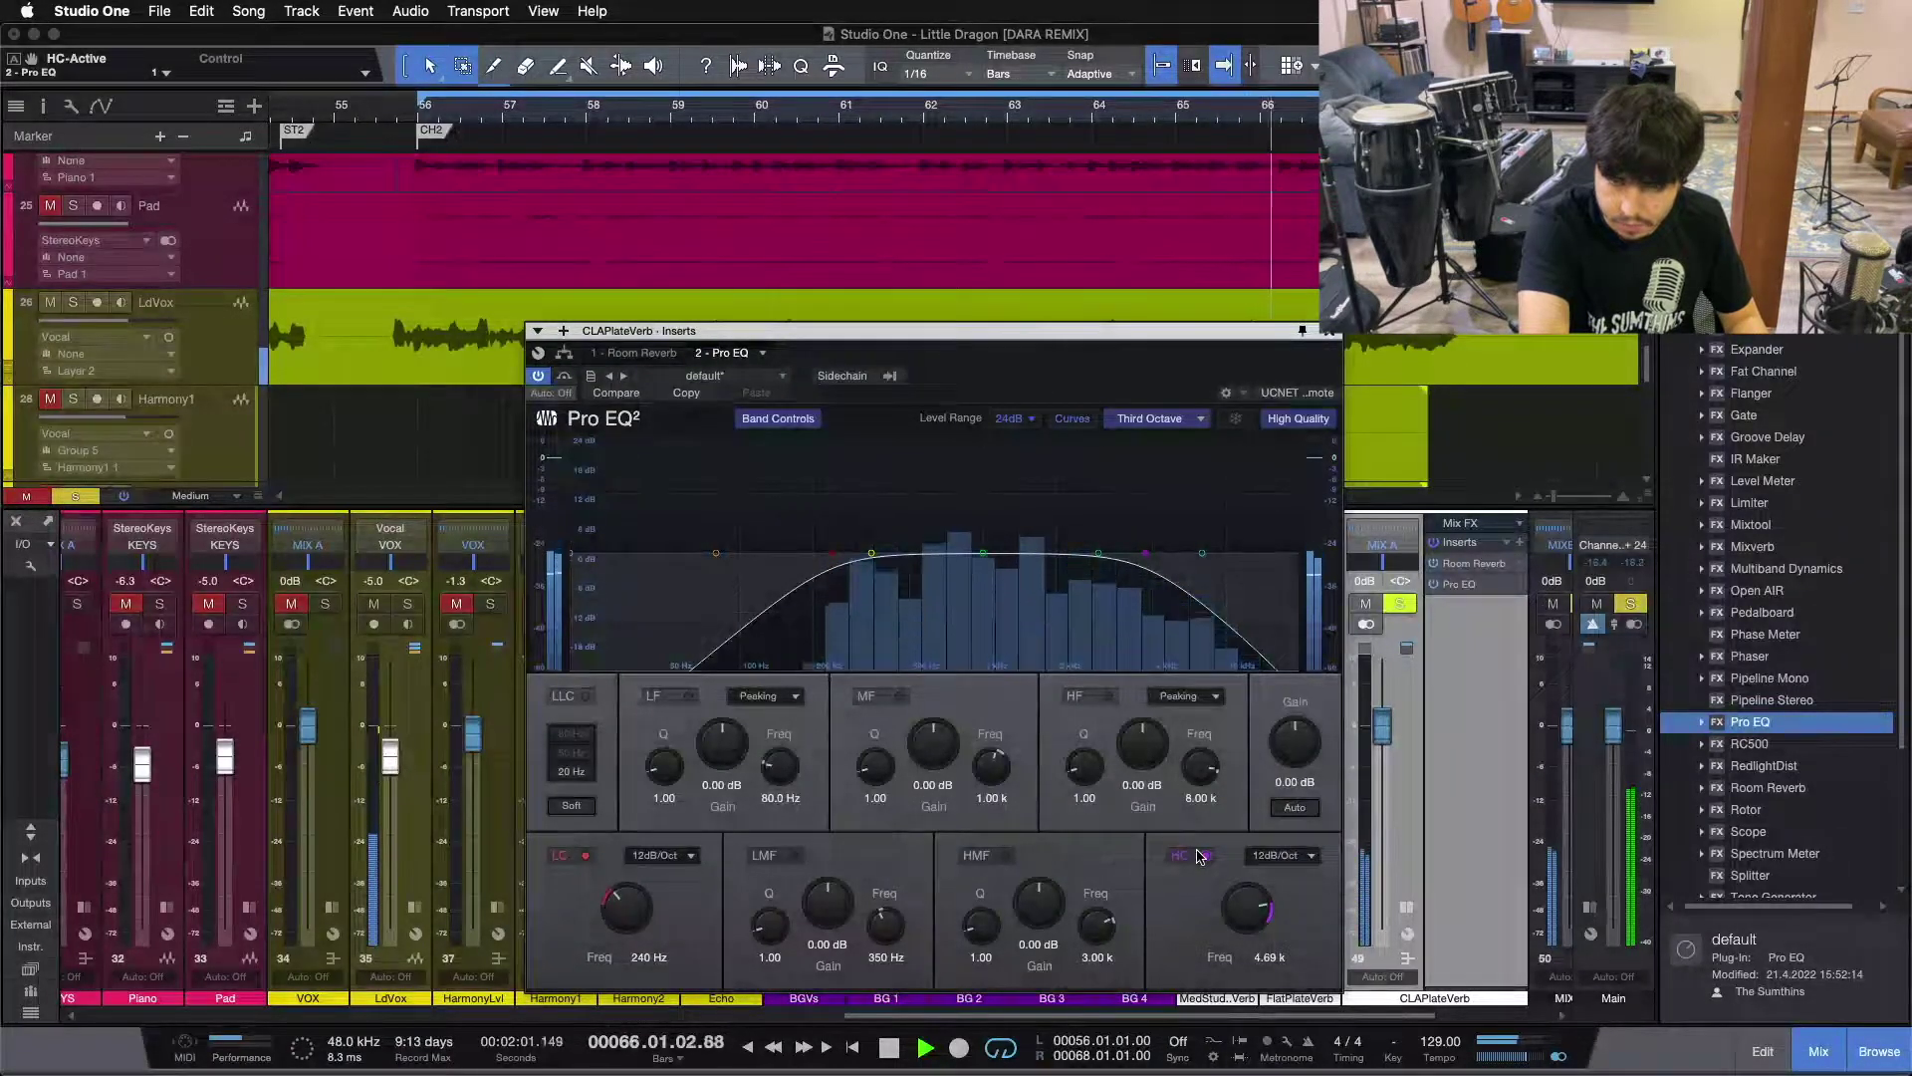
{"action": "key", "text": "space"}
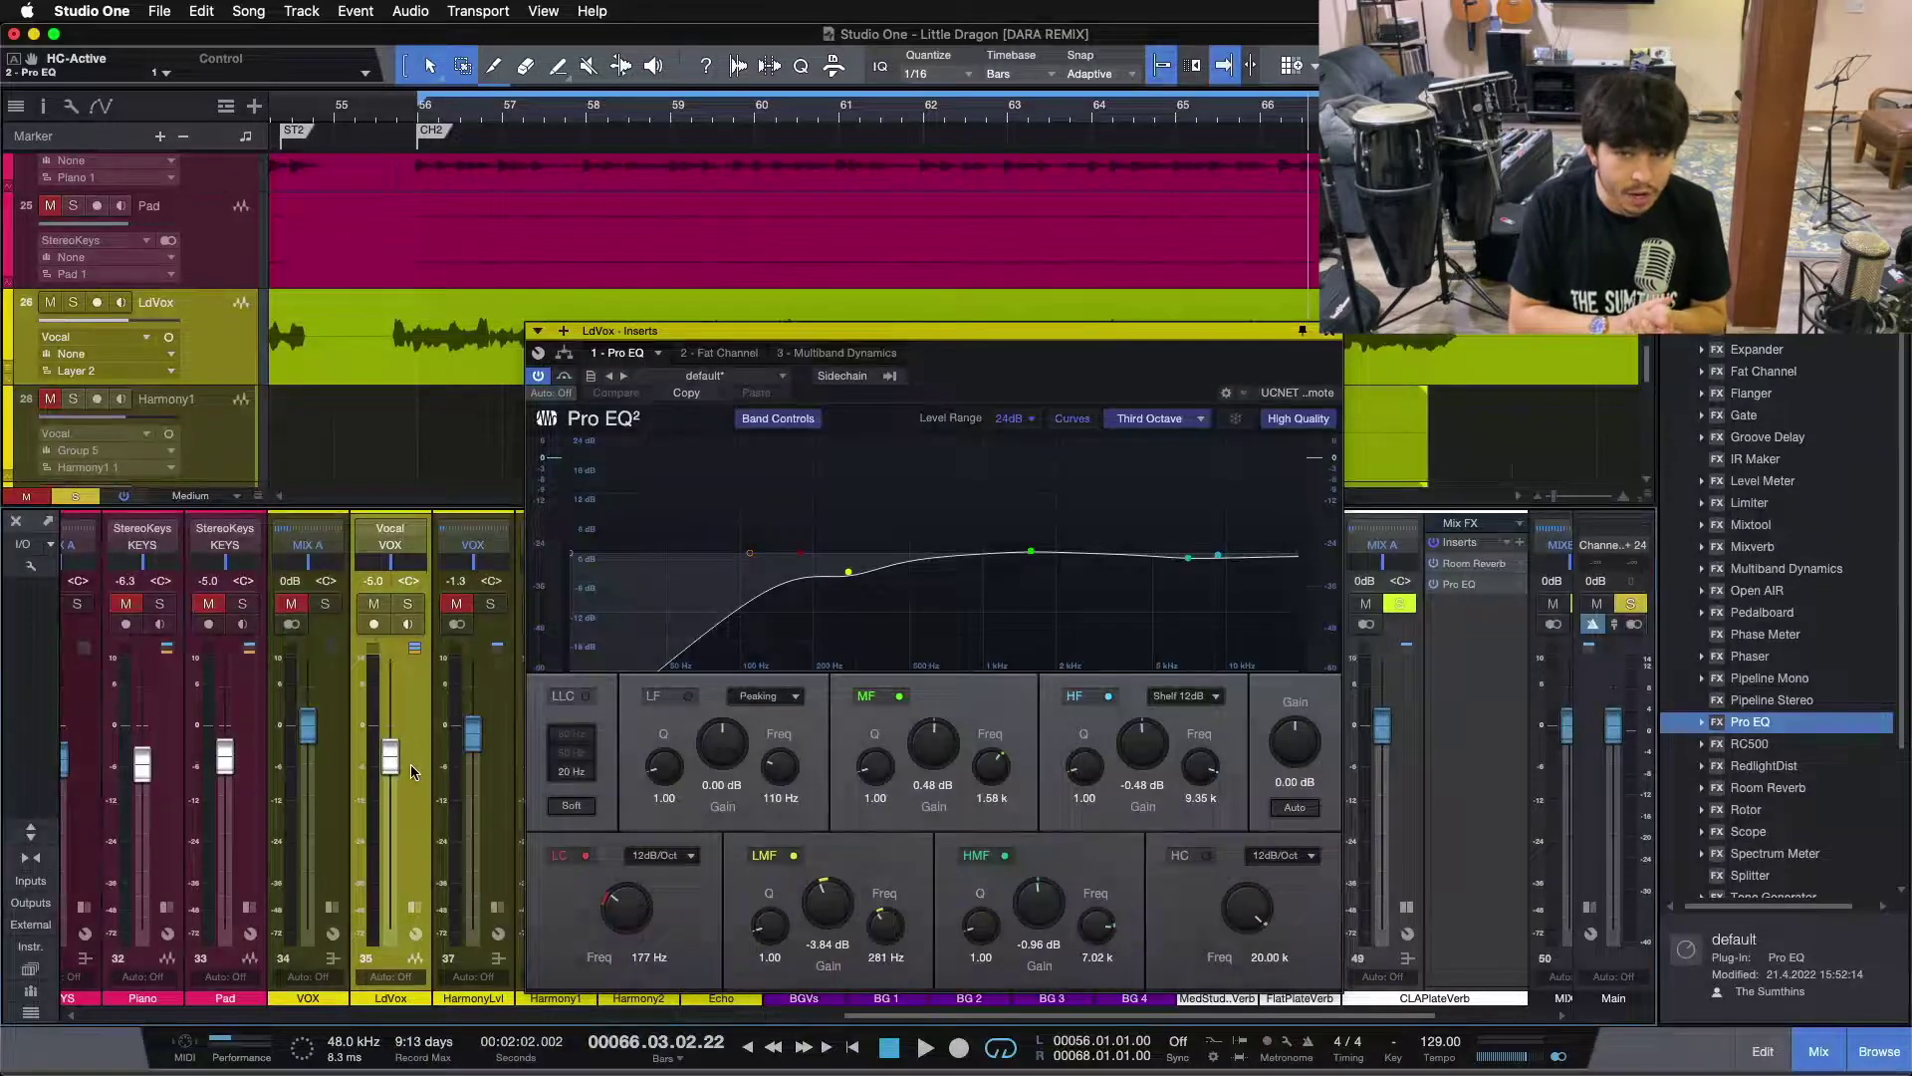
- Close the plug-in window and clear the solo on all channels
{"action": "left_click", "coordinate": [1303, 330]}
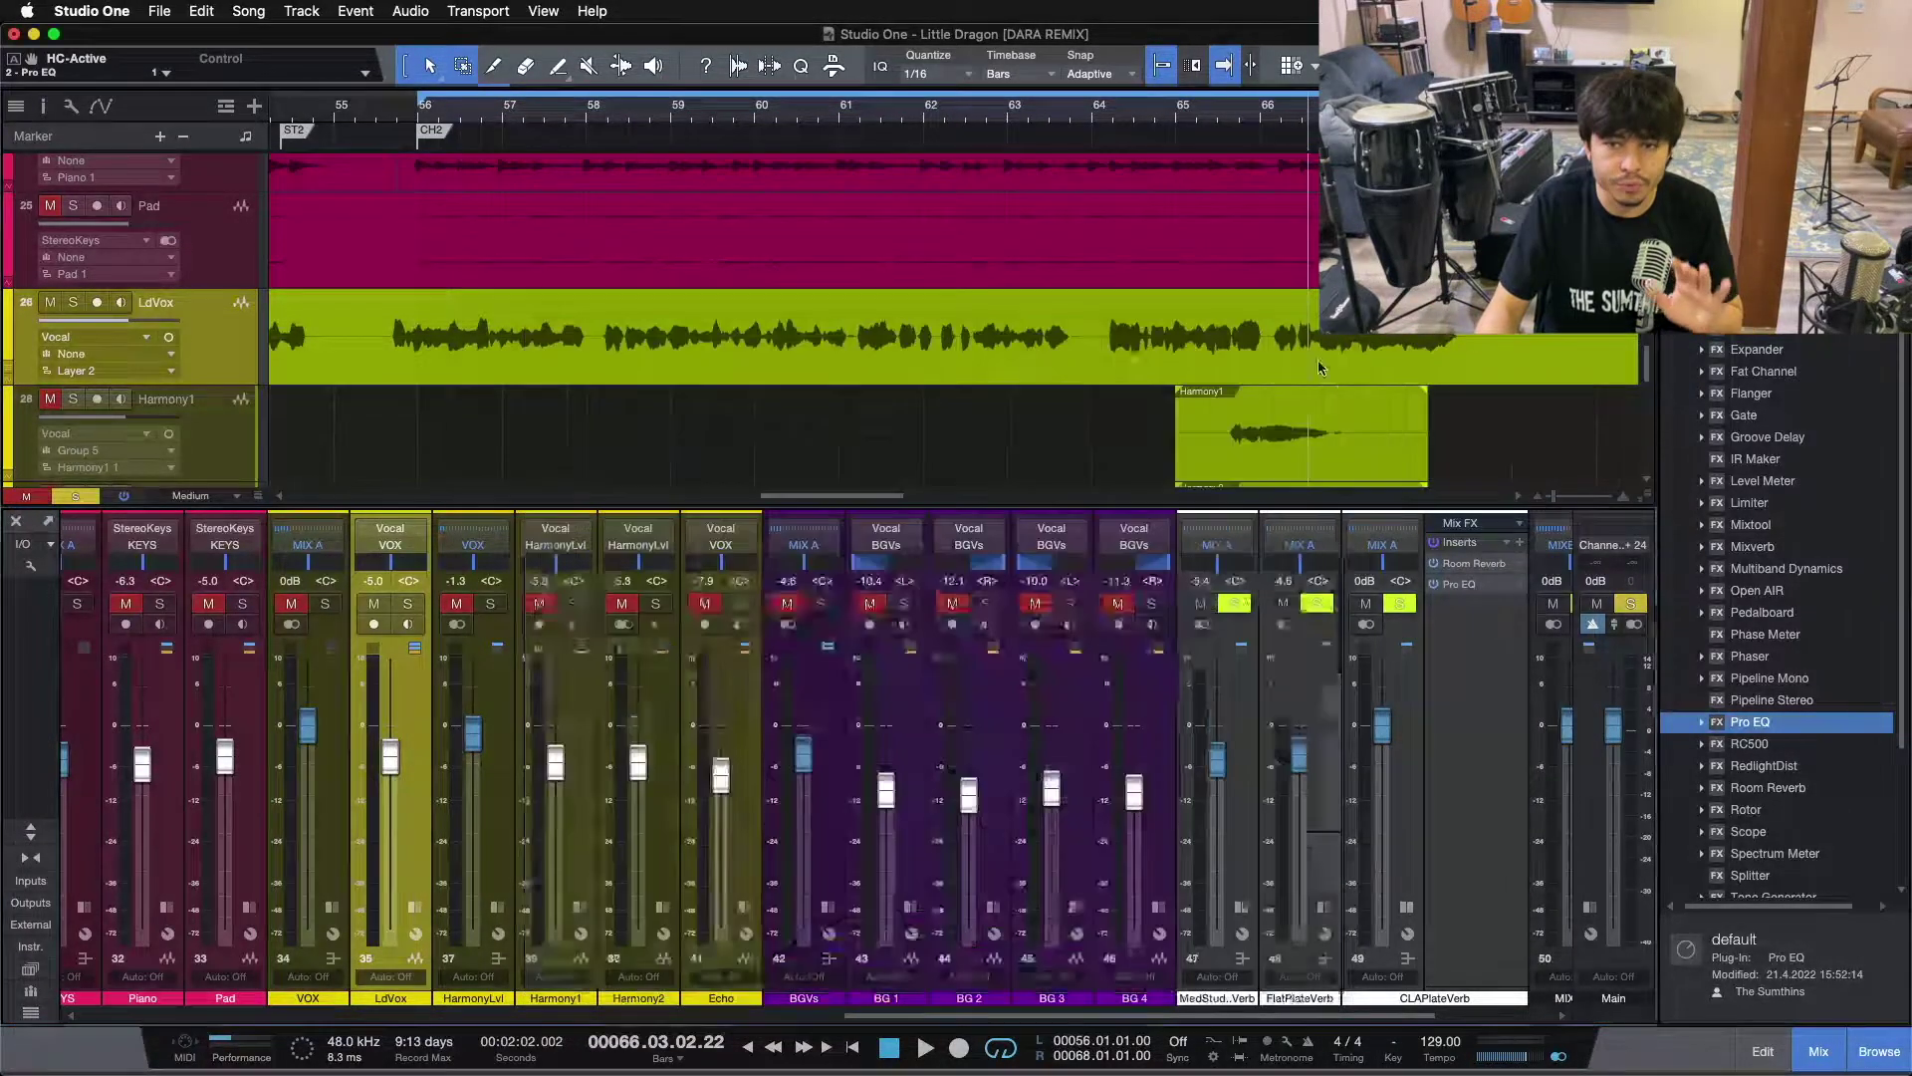
{"action": "left_click", "coordinate": [1403, 794]}
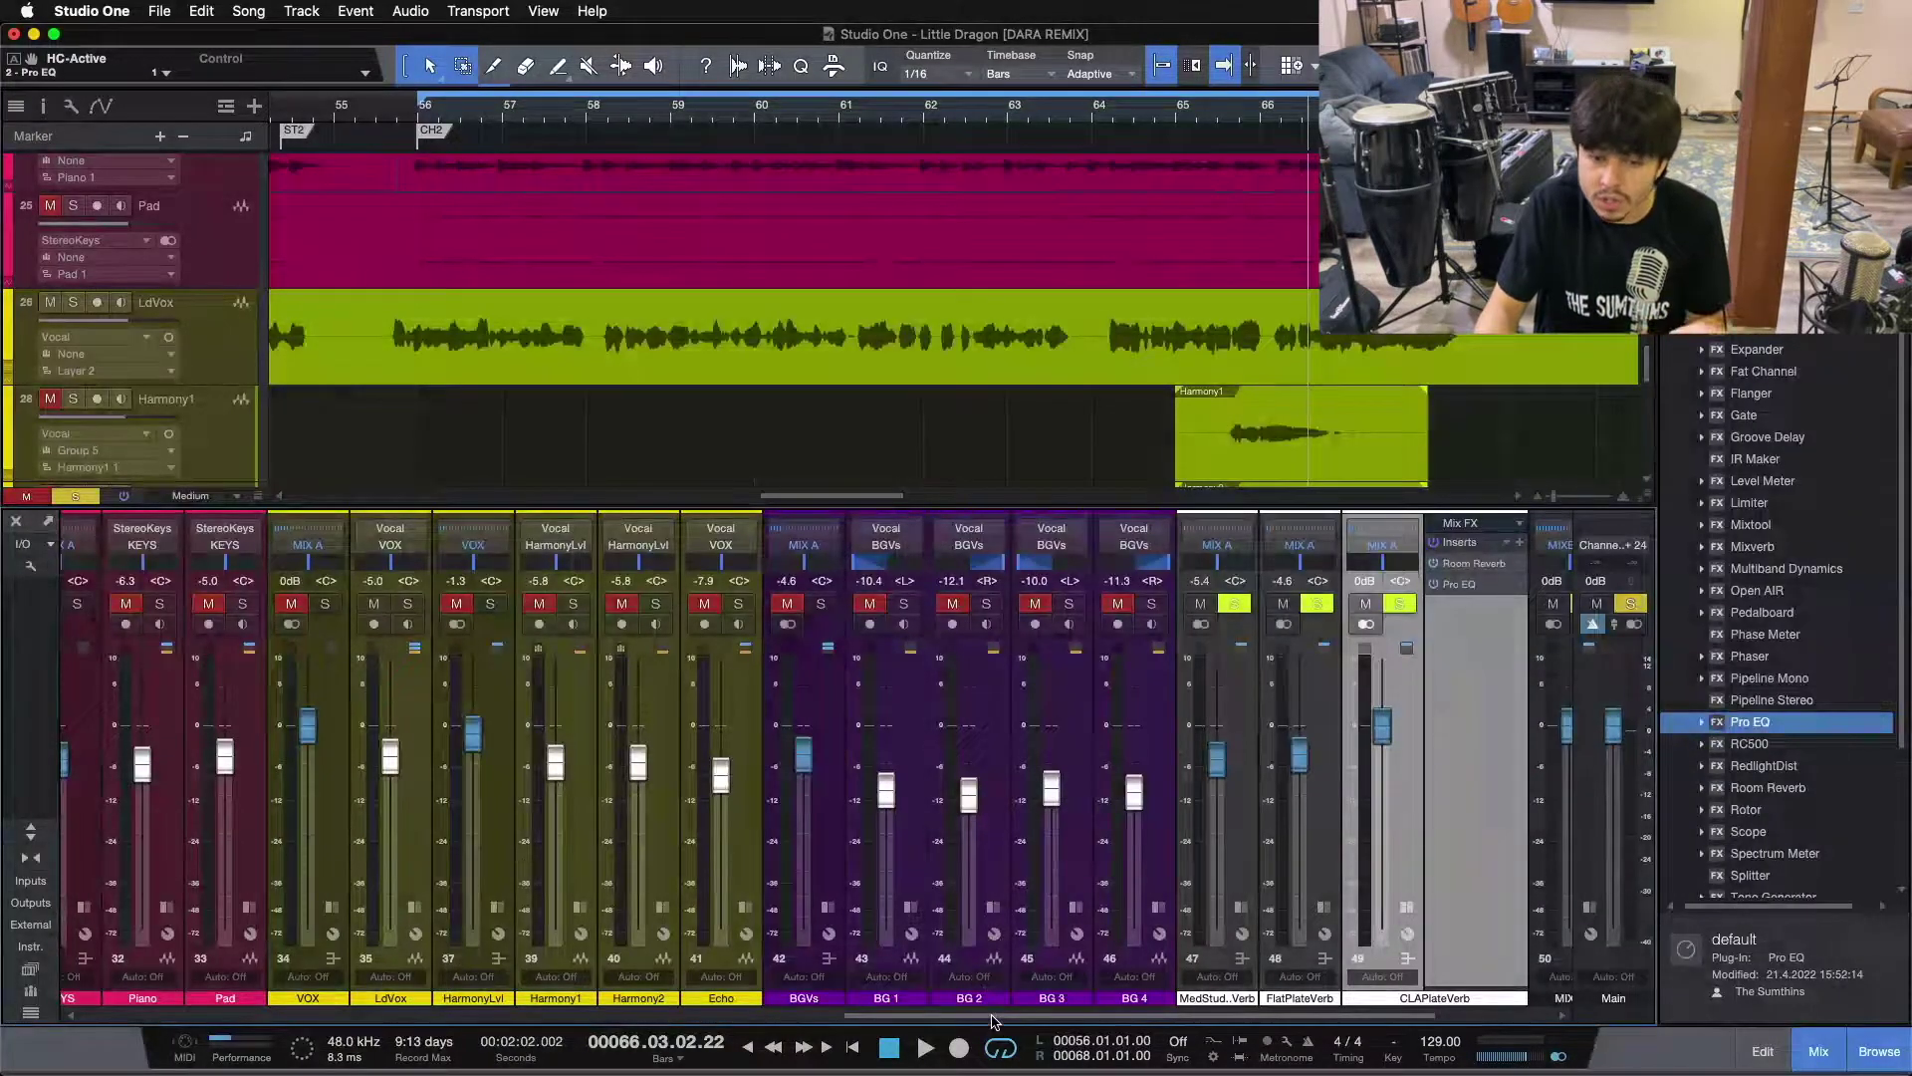
{"action": "scroll", "coordinate": [986, 997], "scroll_direction": "right", "scroll_amount": 5}
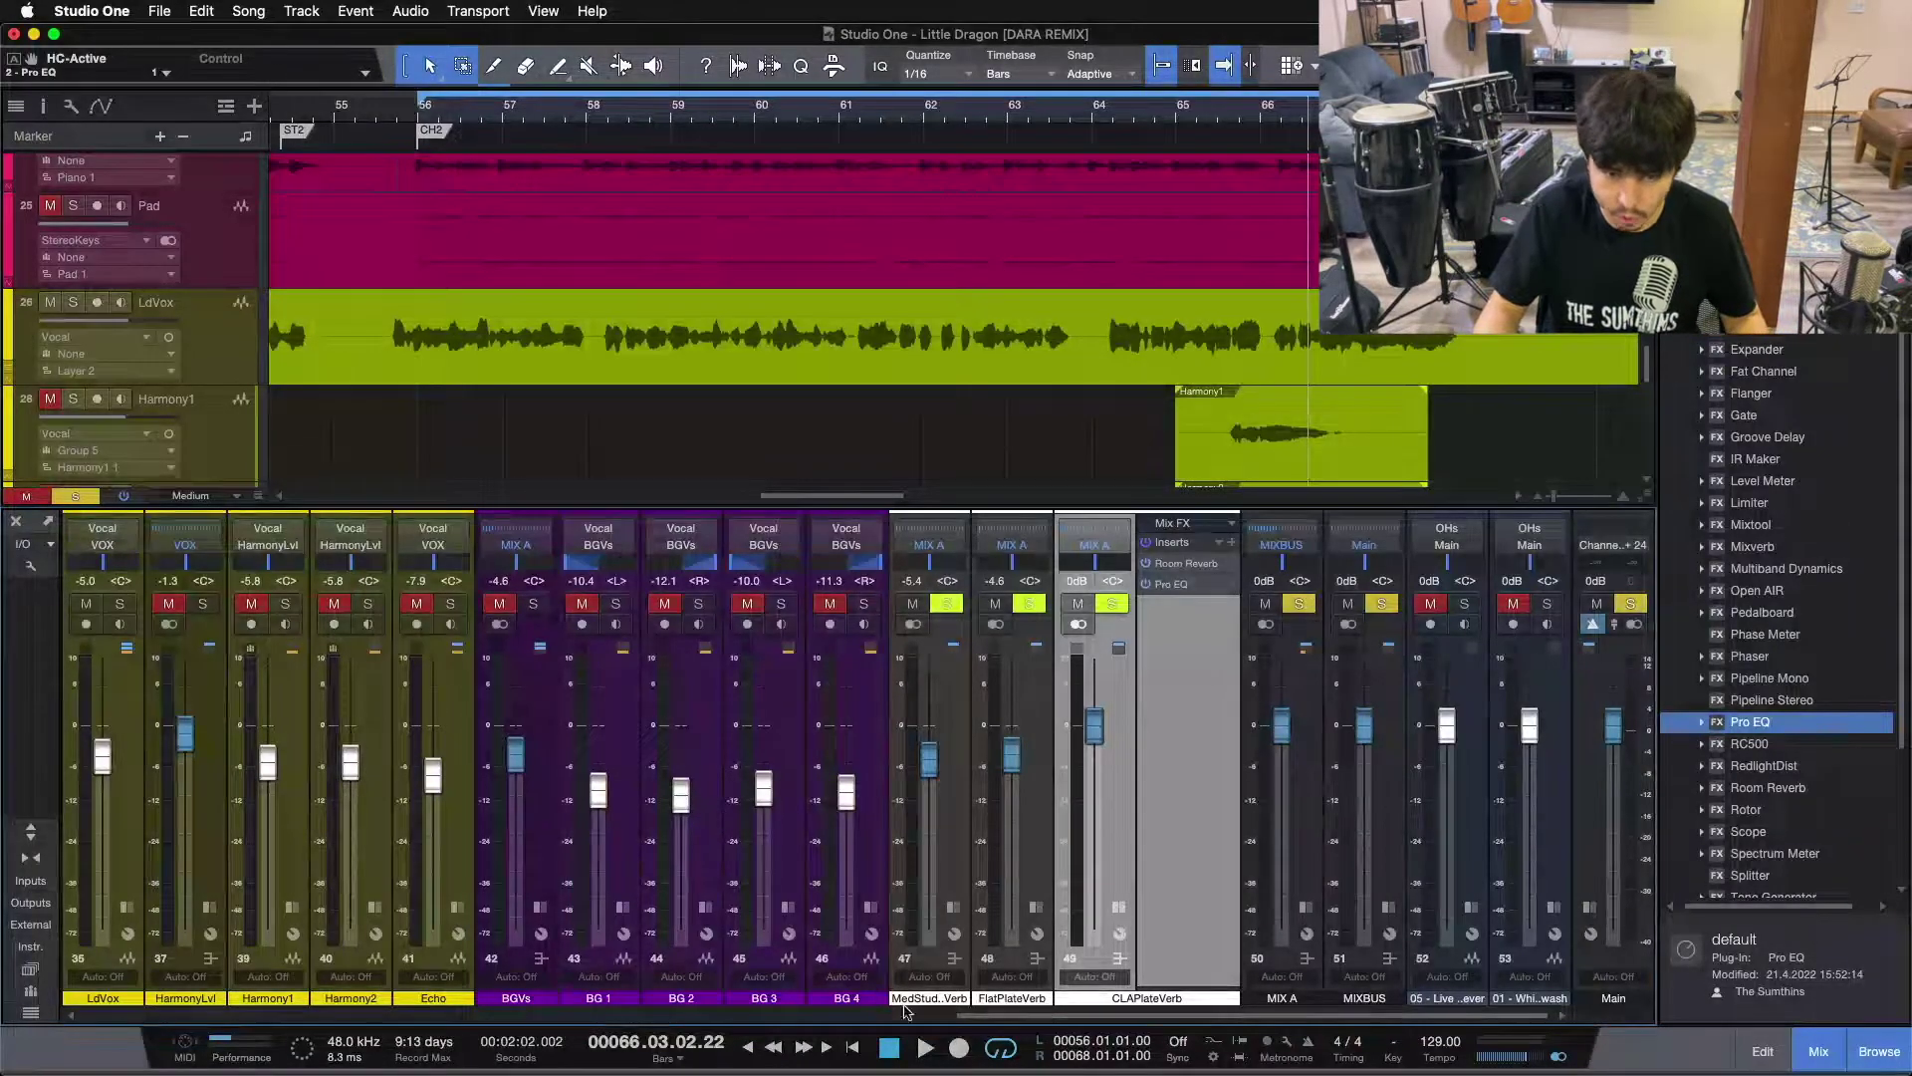
{"action": "scroll", "coordinate": [897, 1000], "scroll_direction": "left", "scroll_amount": 5}
{"action": "left_click", "coordinate": [74, 495]}
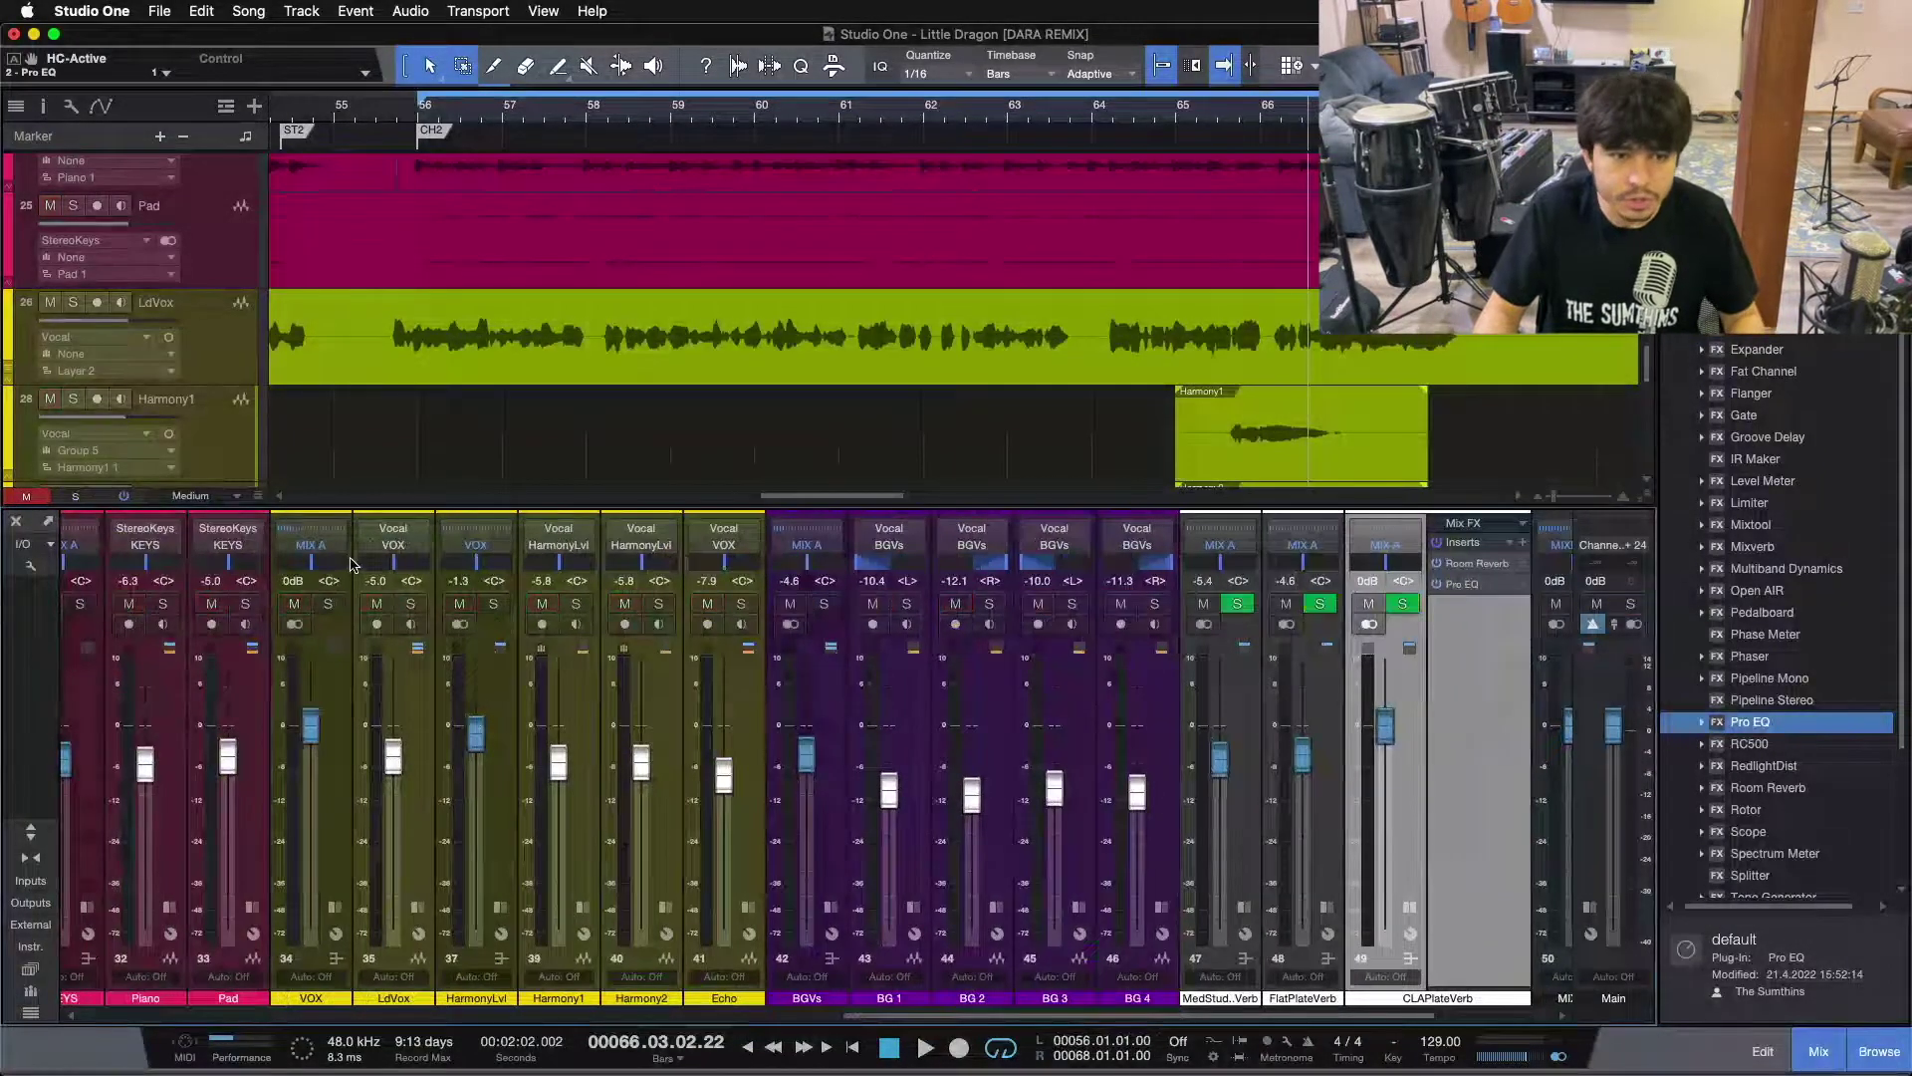
- Reopen the Pro EQ on CLAPlateVerb and compare its high cut off and on while the full mix plays from bar 56
{"action": "left_click", "coordinate": [1460, 584]}
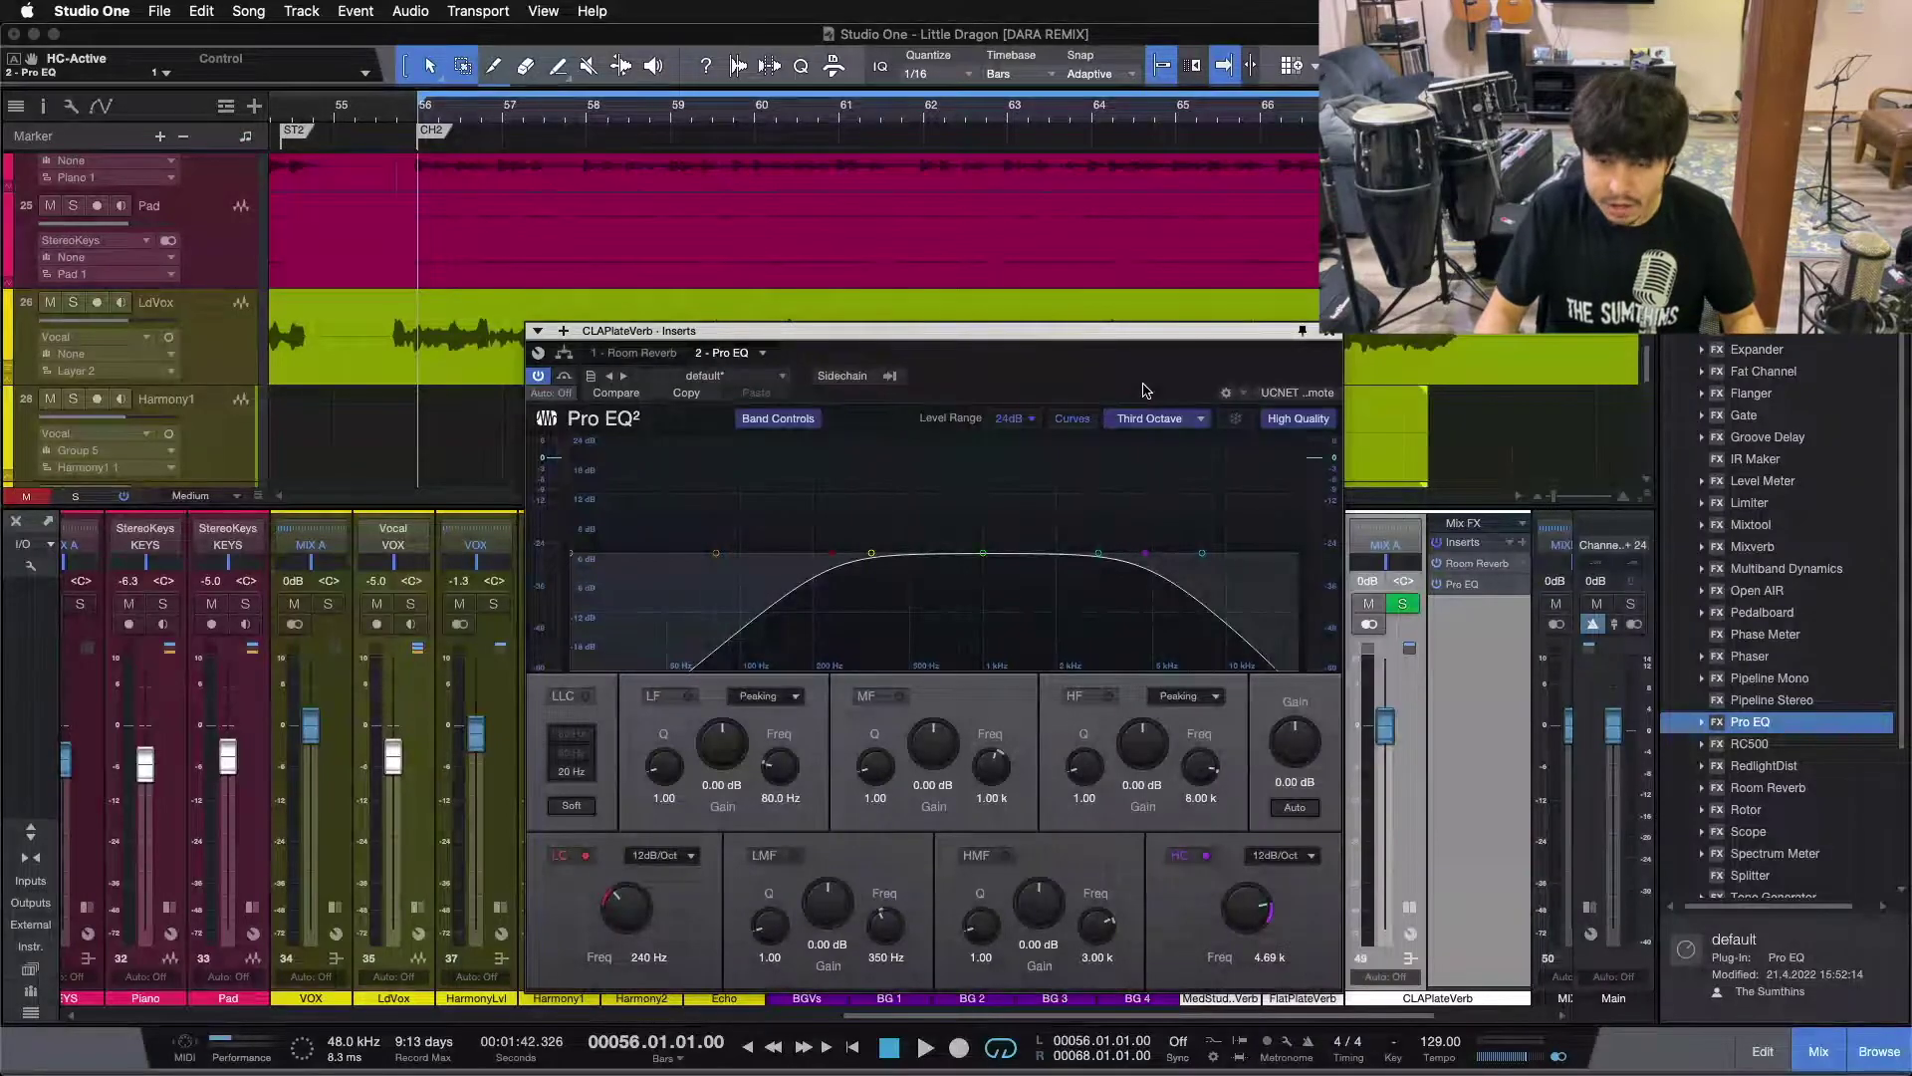
{"action": "key", "text": "space"}
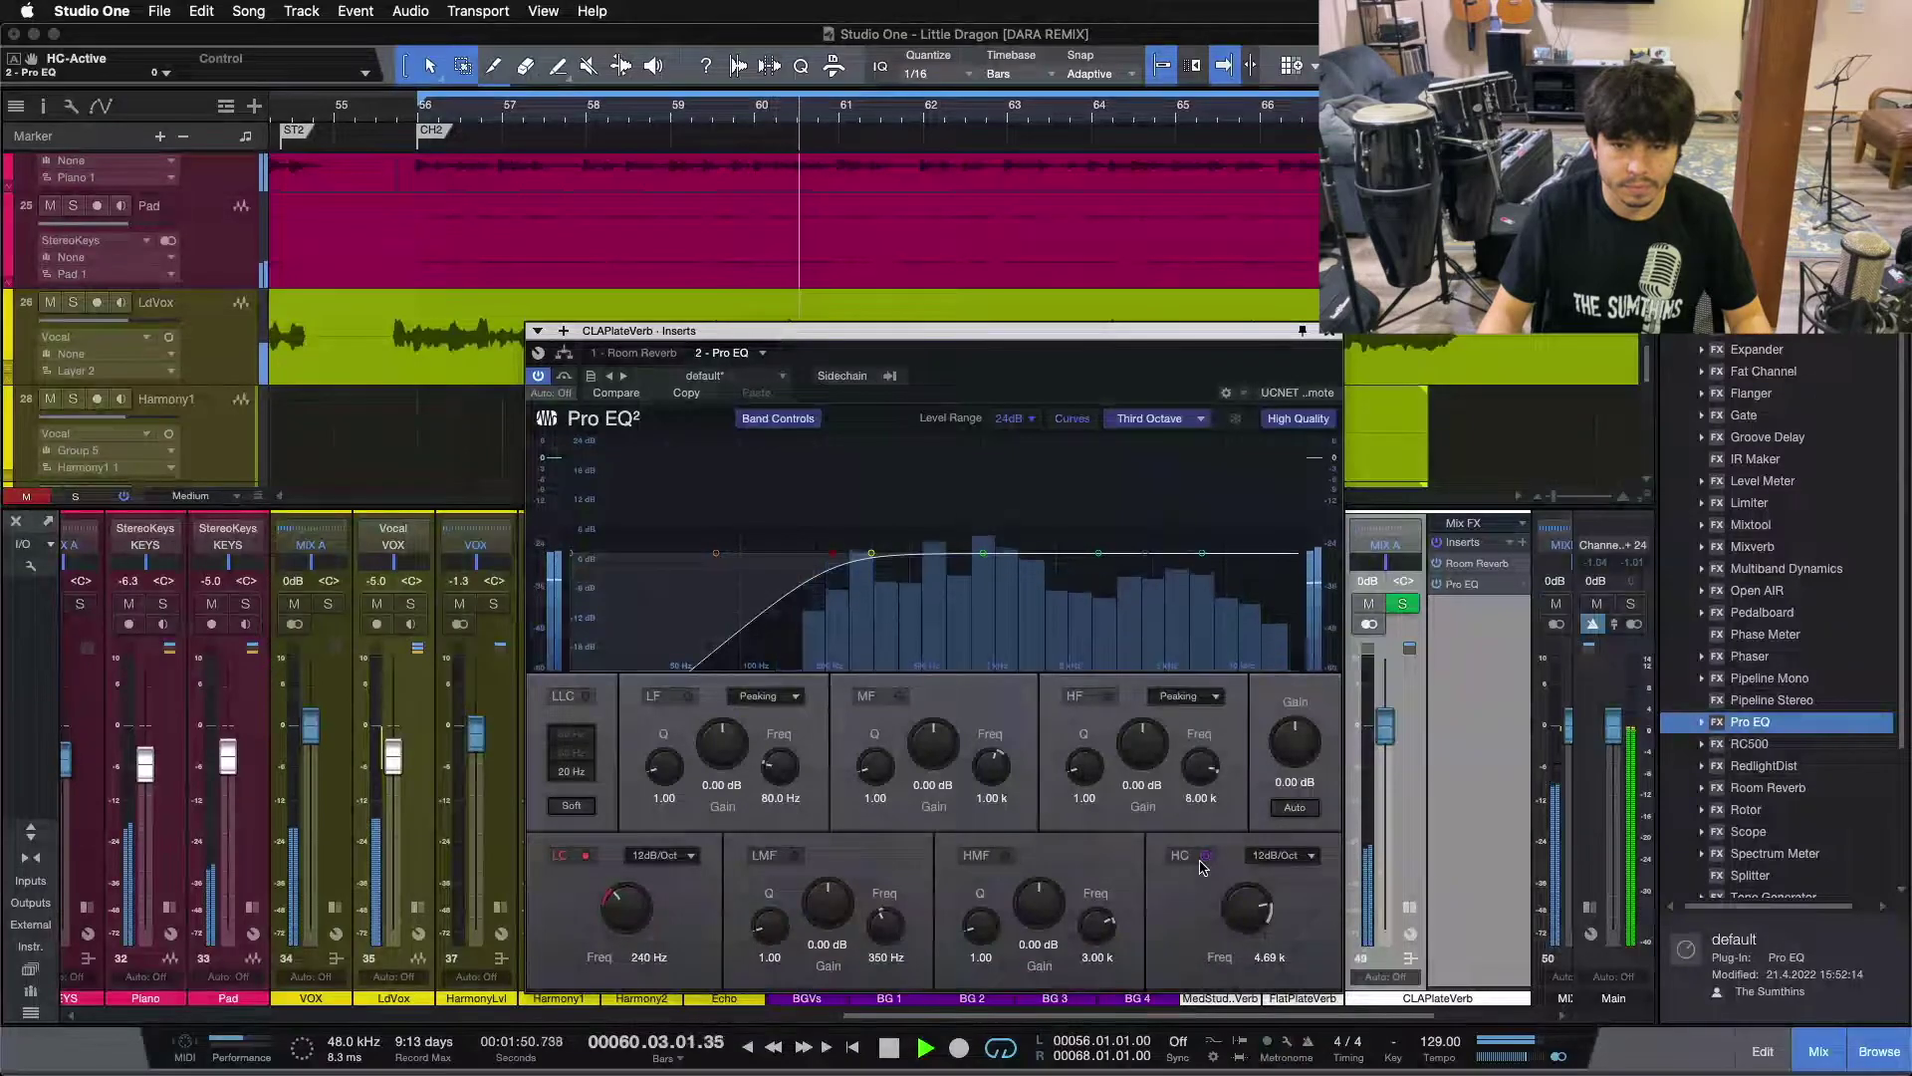
{"action": "left_click", "coordinate": [1205, 855]}
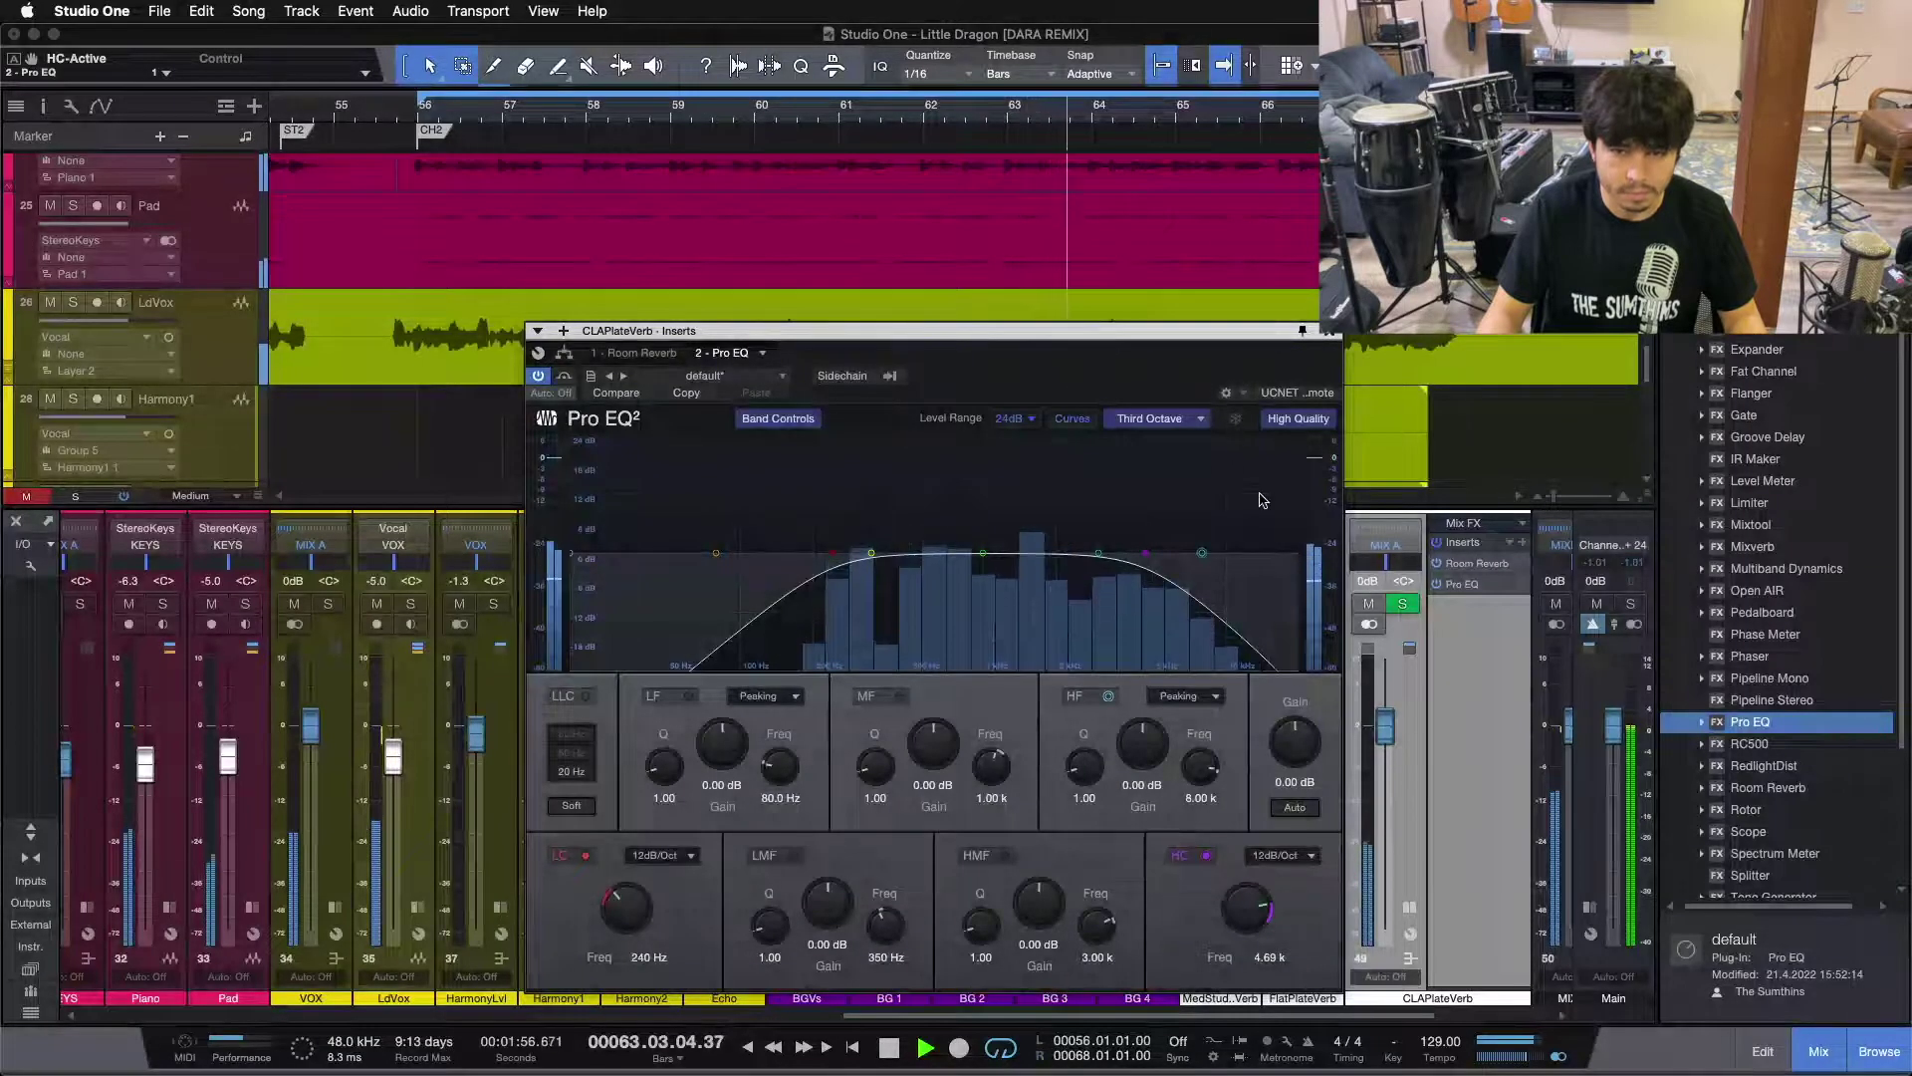
{"action": "left_click", "coordinate": [1205, 855]}
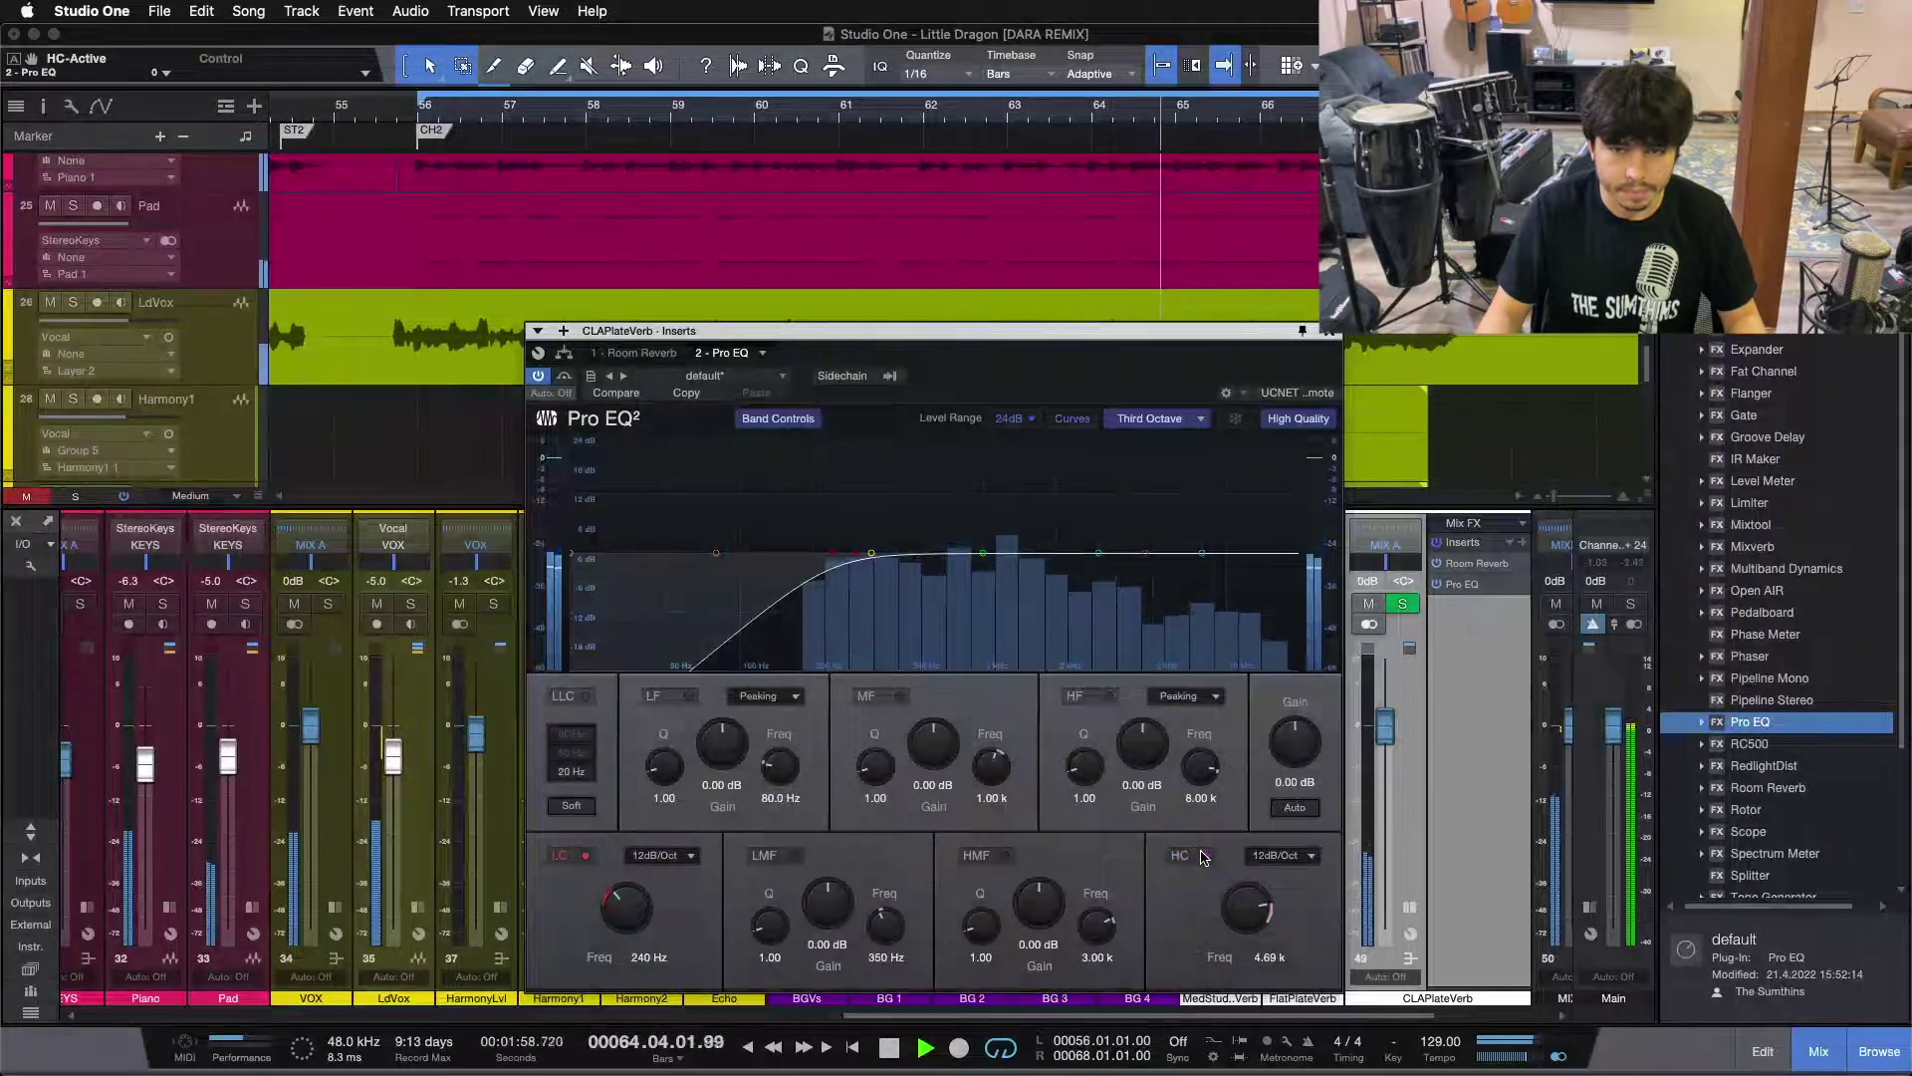
{"action": "left_click", "coordinate": [1206, 856]}
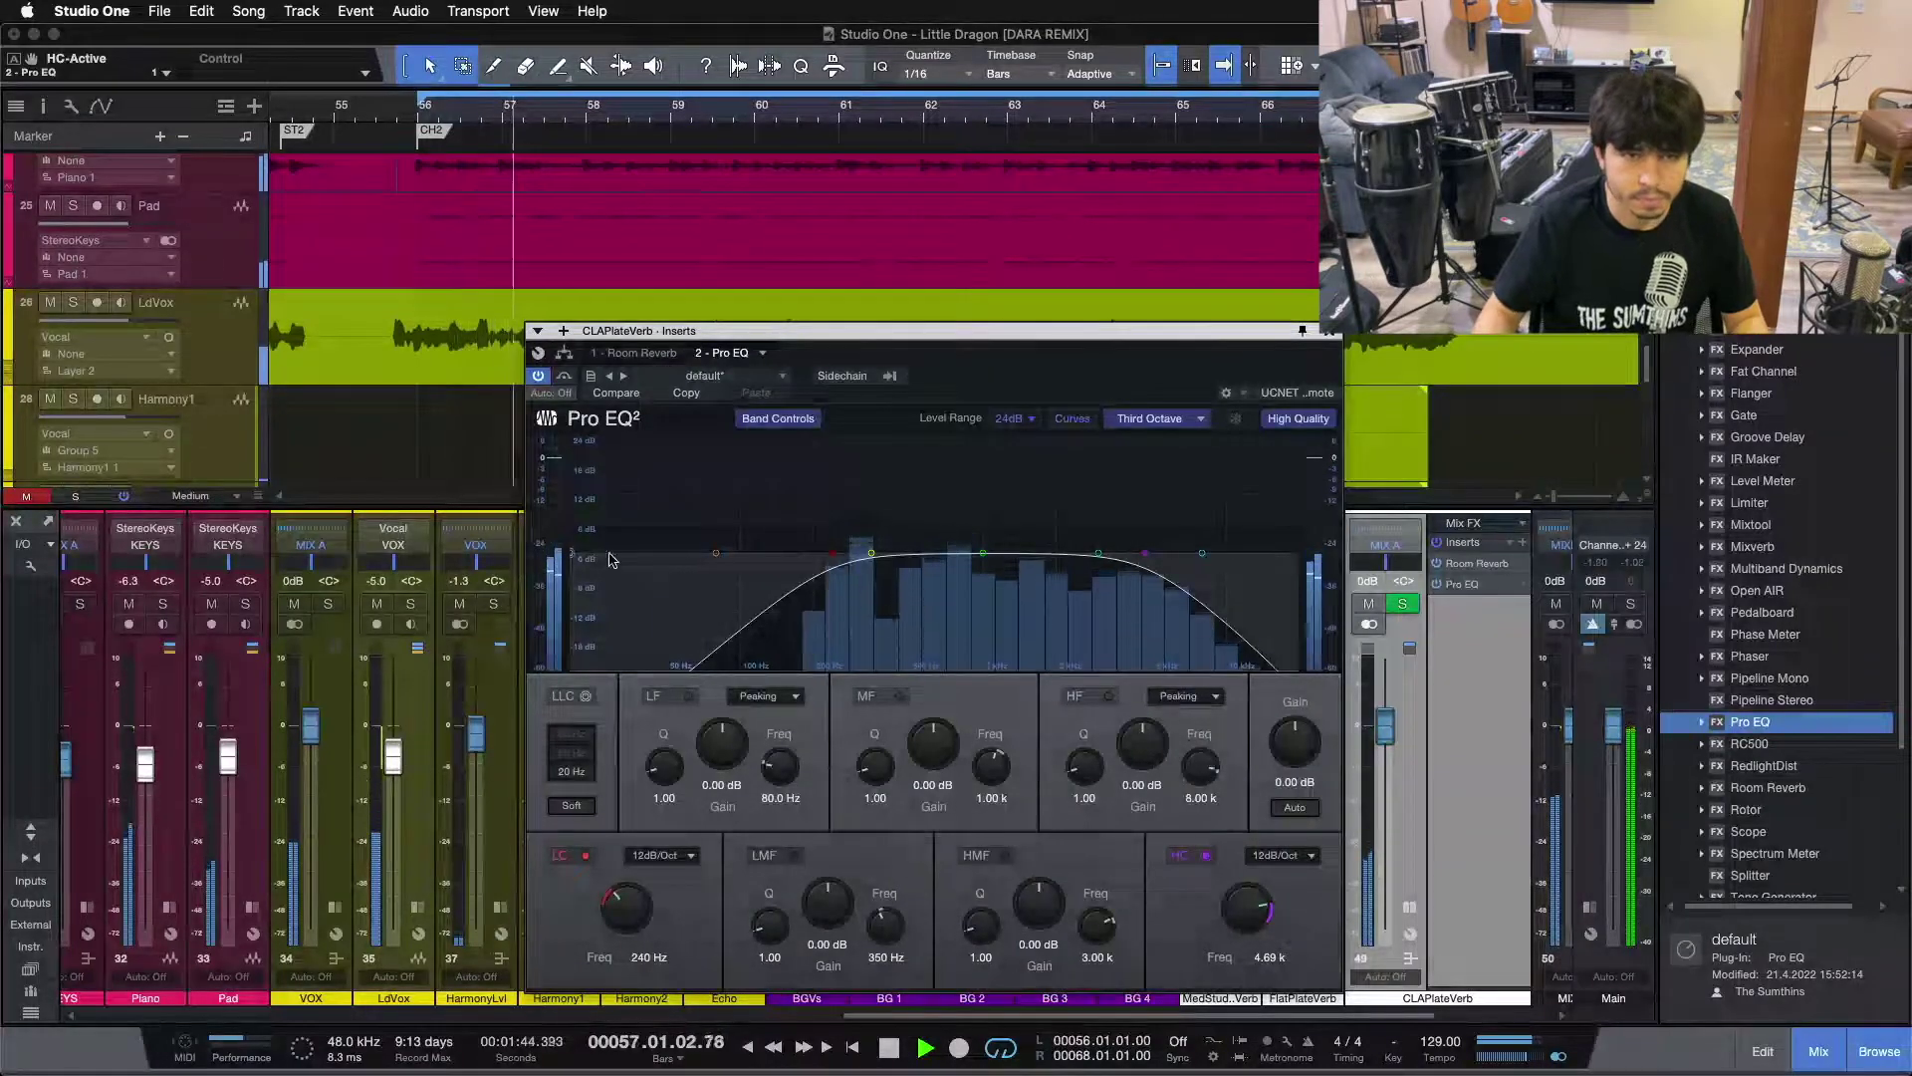
- Compare the full mix with the reverb's entire Pro EQ bypassed and active, and stop playback
{"action": "left_click", "coordinate": [538, 375]}
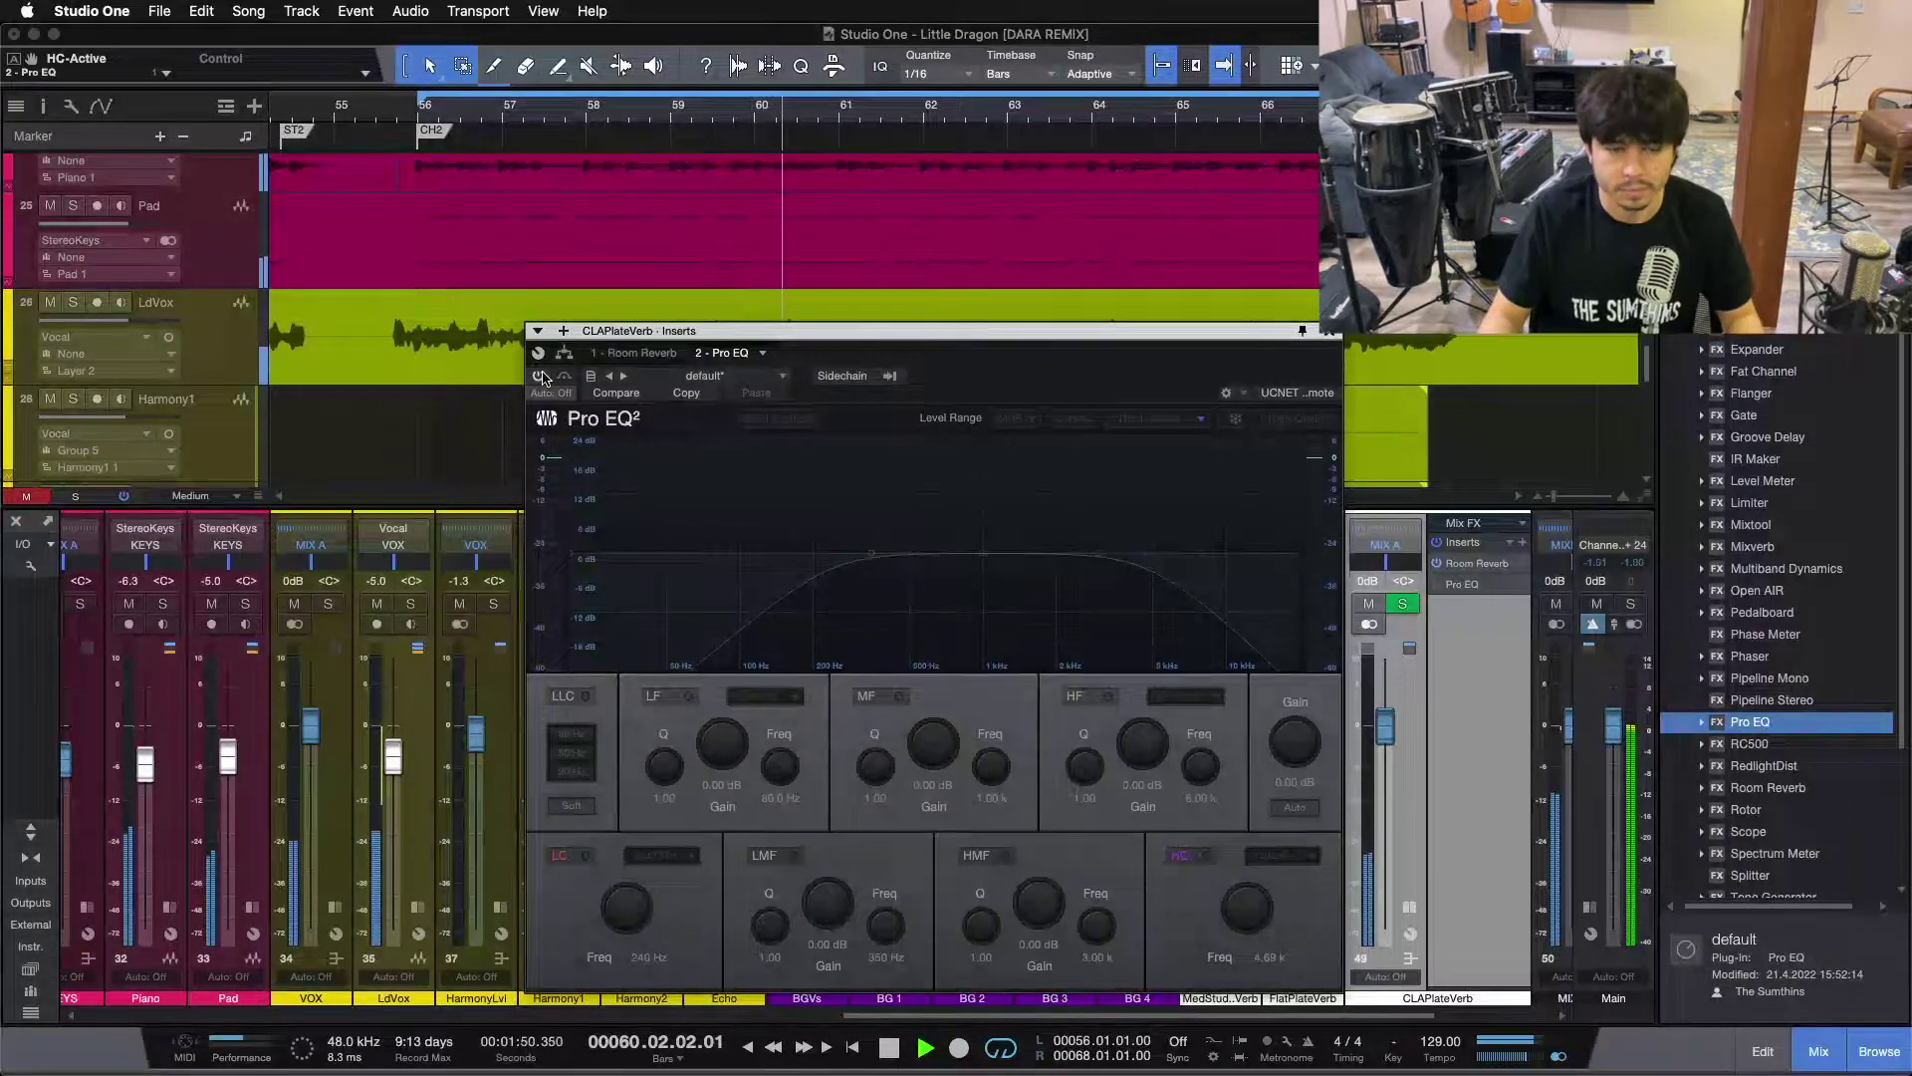
{"action": "left_click", "coordinate": [540, 377]}
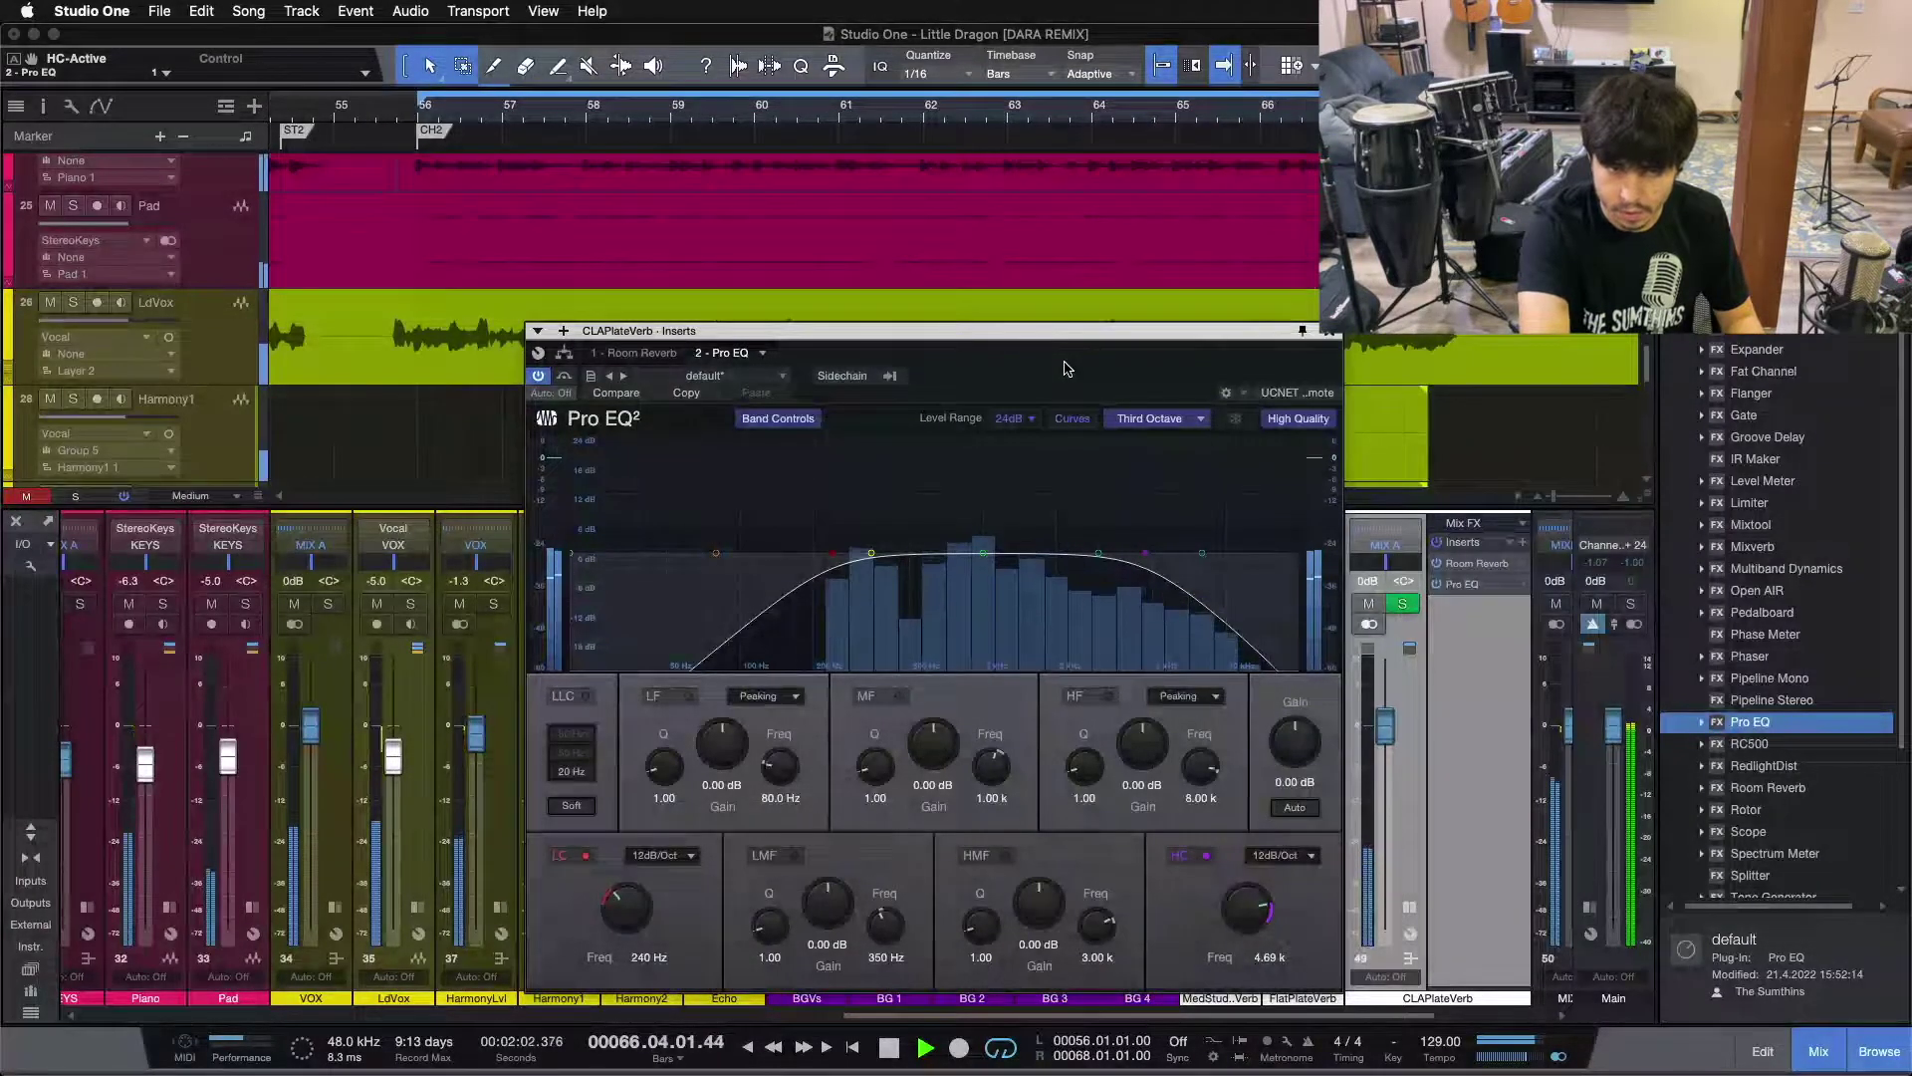
{"action": "key", "text": "space"}
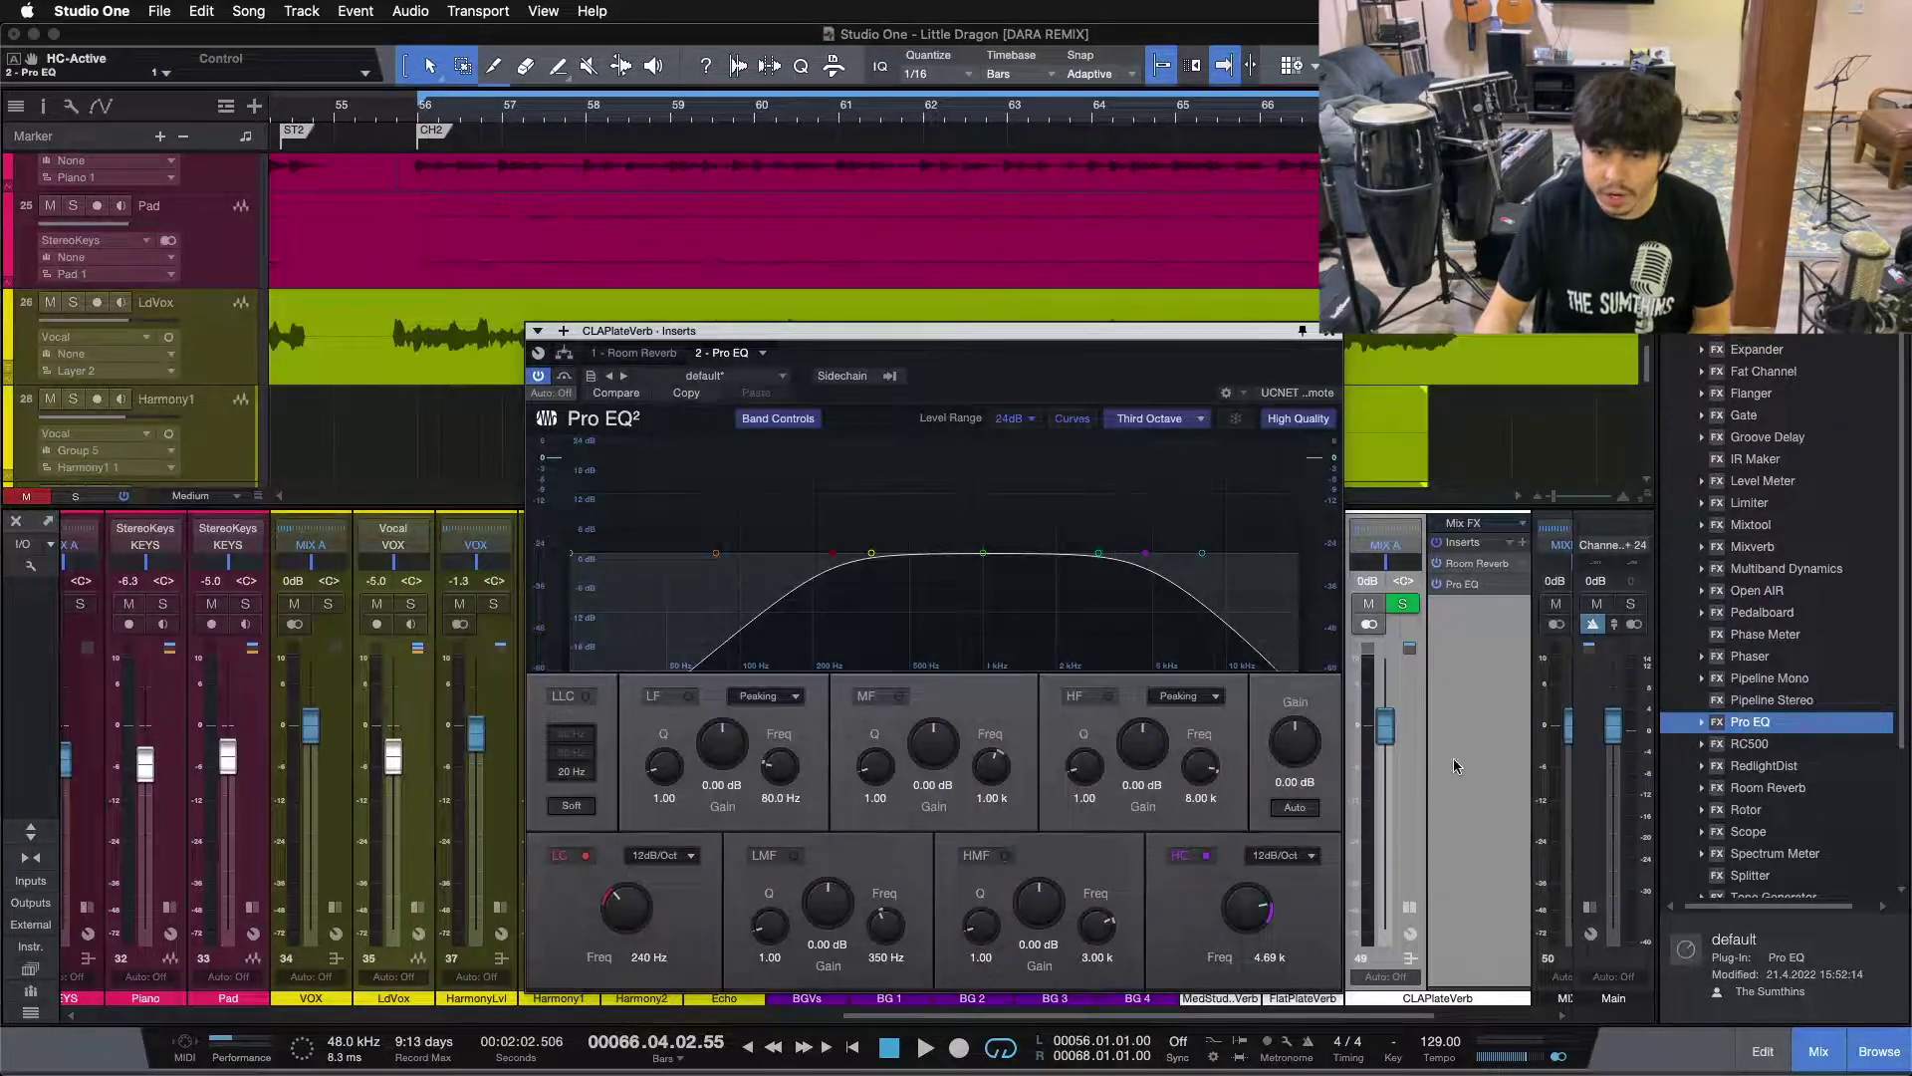
- Lower the CLAPlateVerb channel's volume to -8.3 dB while the full mix plays from bar 56, and close the Pro EQ window
{"action": "left_click_drag", "start_coordinate": [1381, 739], "coordinate": [1384, 741]}
{"action": "left_click", "coordinate": [1384, 739], "text": "alt"}
{"action": "key", "text": "space"}
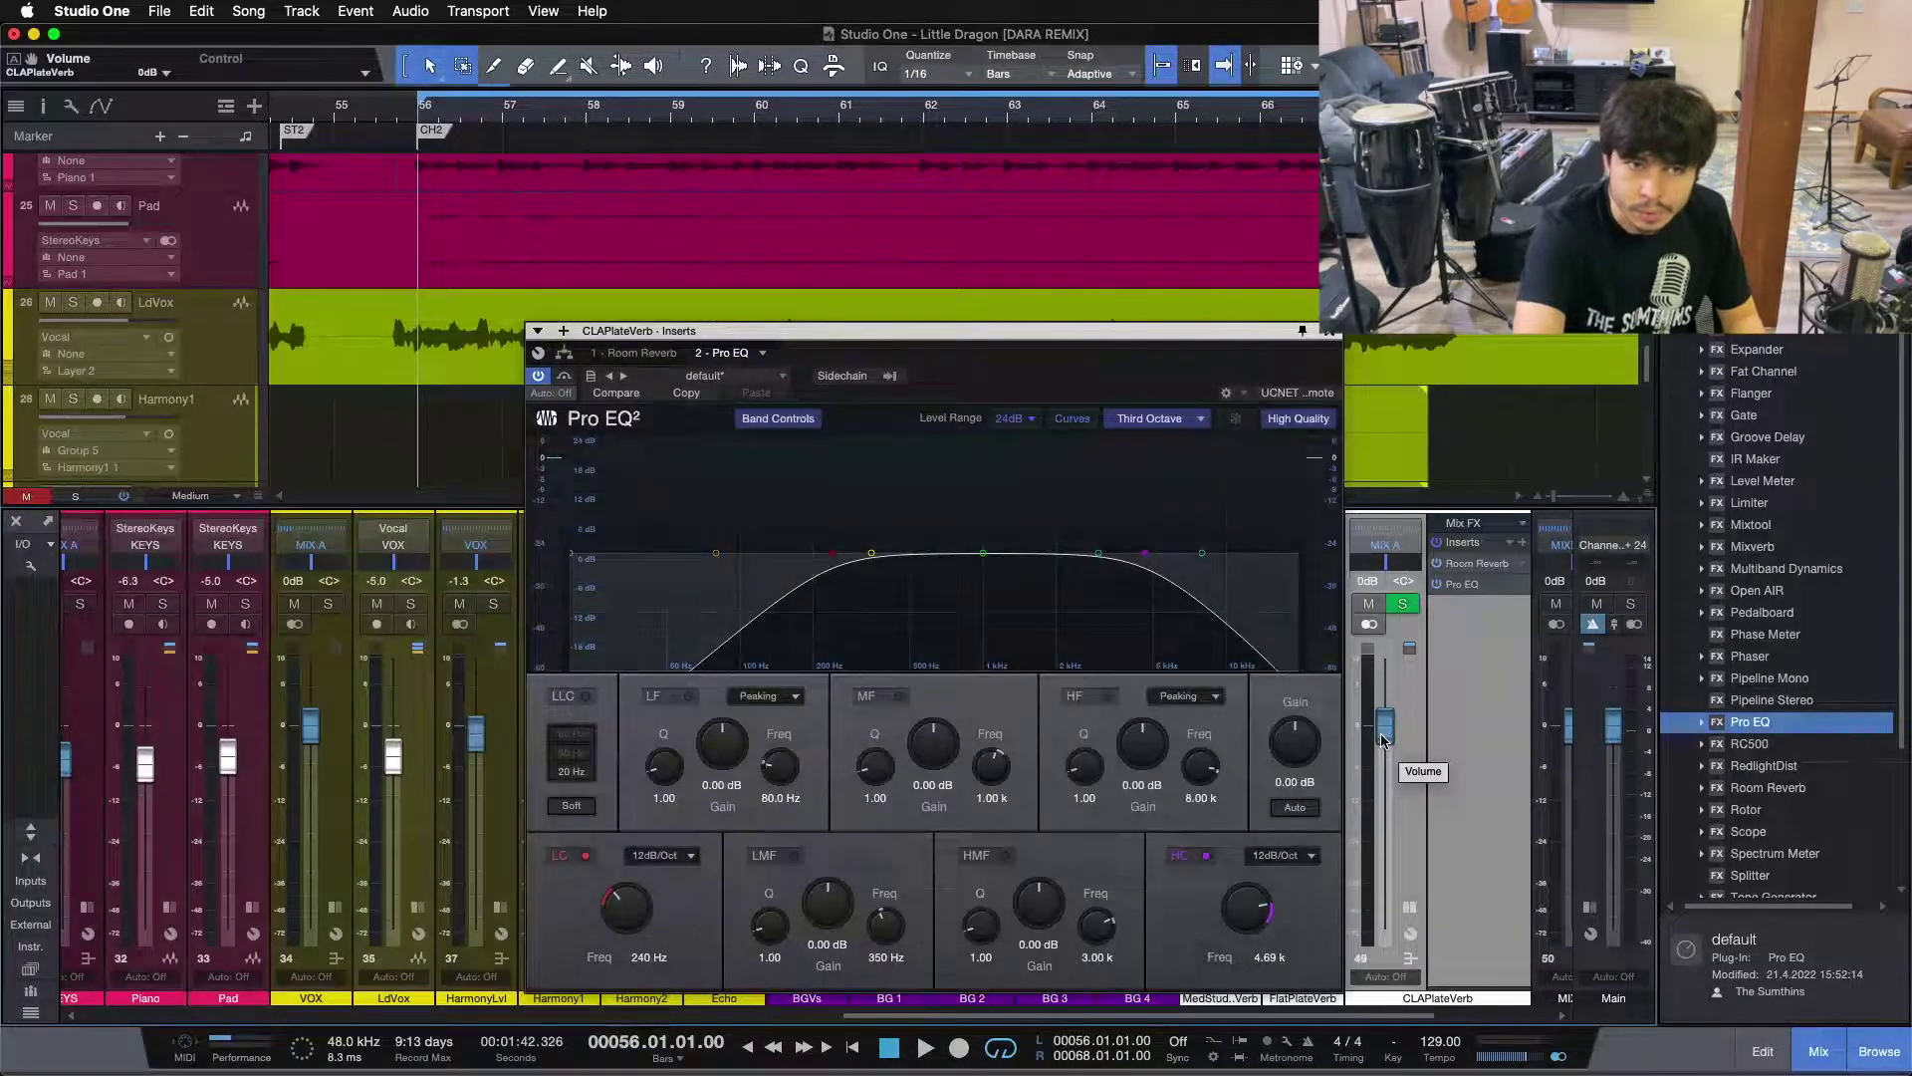
{"action": "key", "text": "space"}
{"action": "left_click_drag", "start_coordinate": [1382, 739], "coordinate": [1382, 746]}
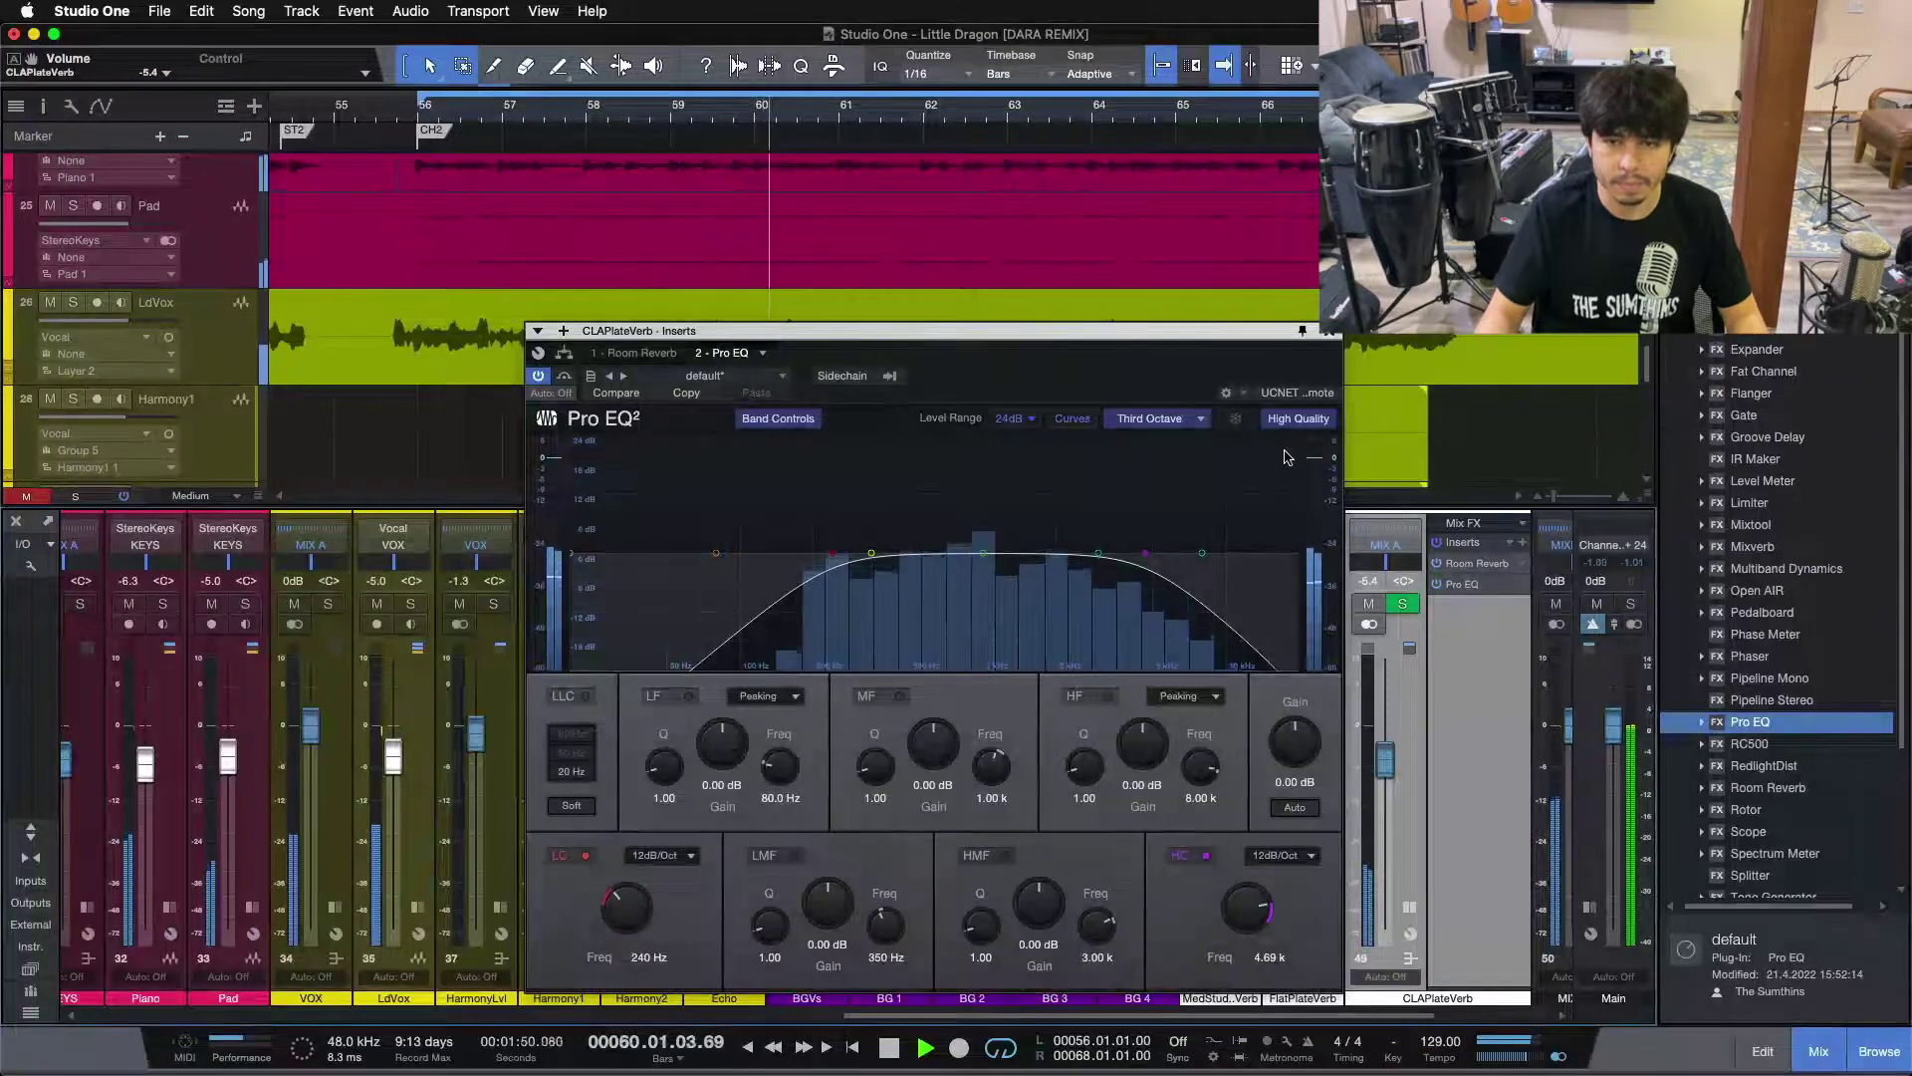
{"action": "left_click_drag", "start_coordinate": [1383, 757], "coordinate": [1379, 757]}
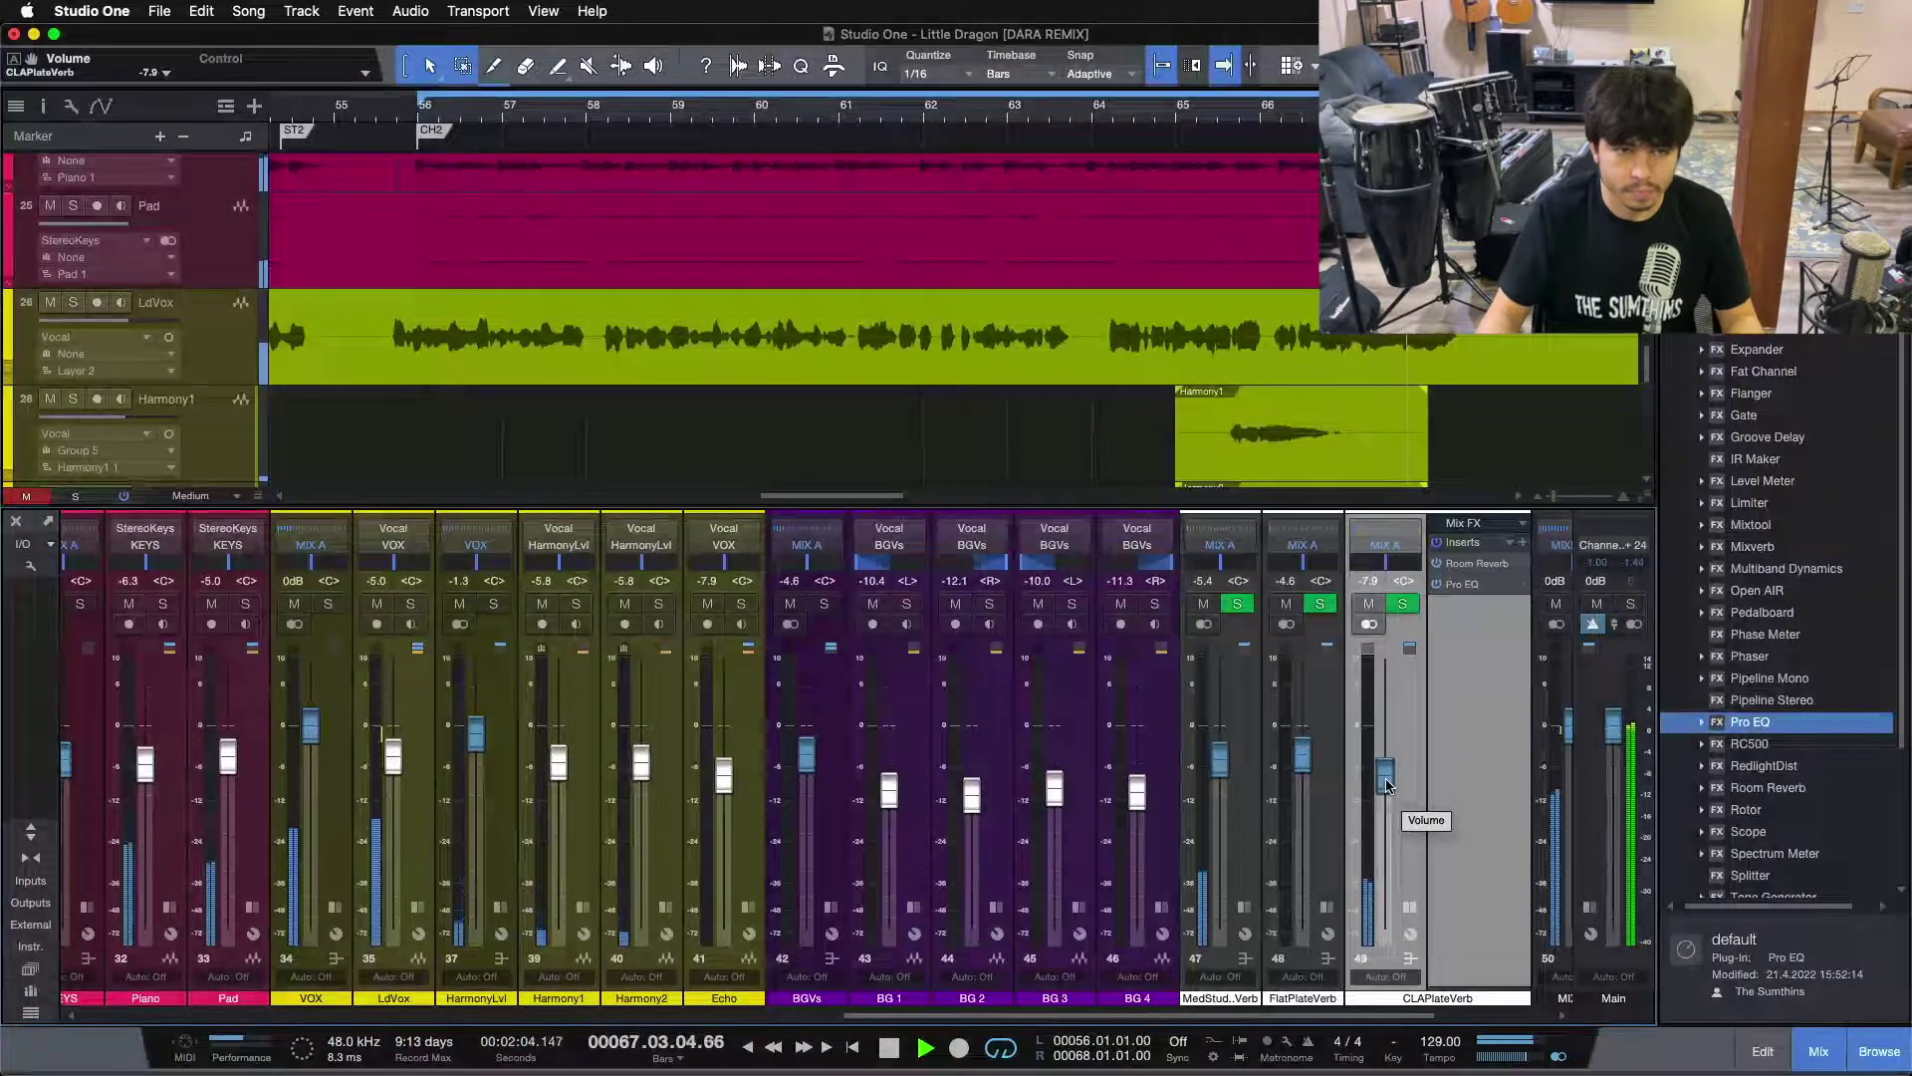
{"action": "scroll", "coordinate": [1387, 785], "scroll_direction": "down", "scroll_amount": 2}
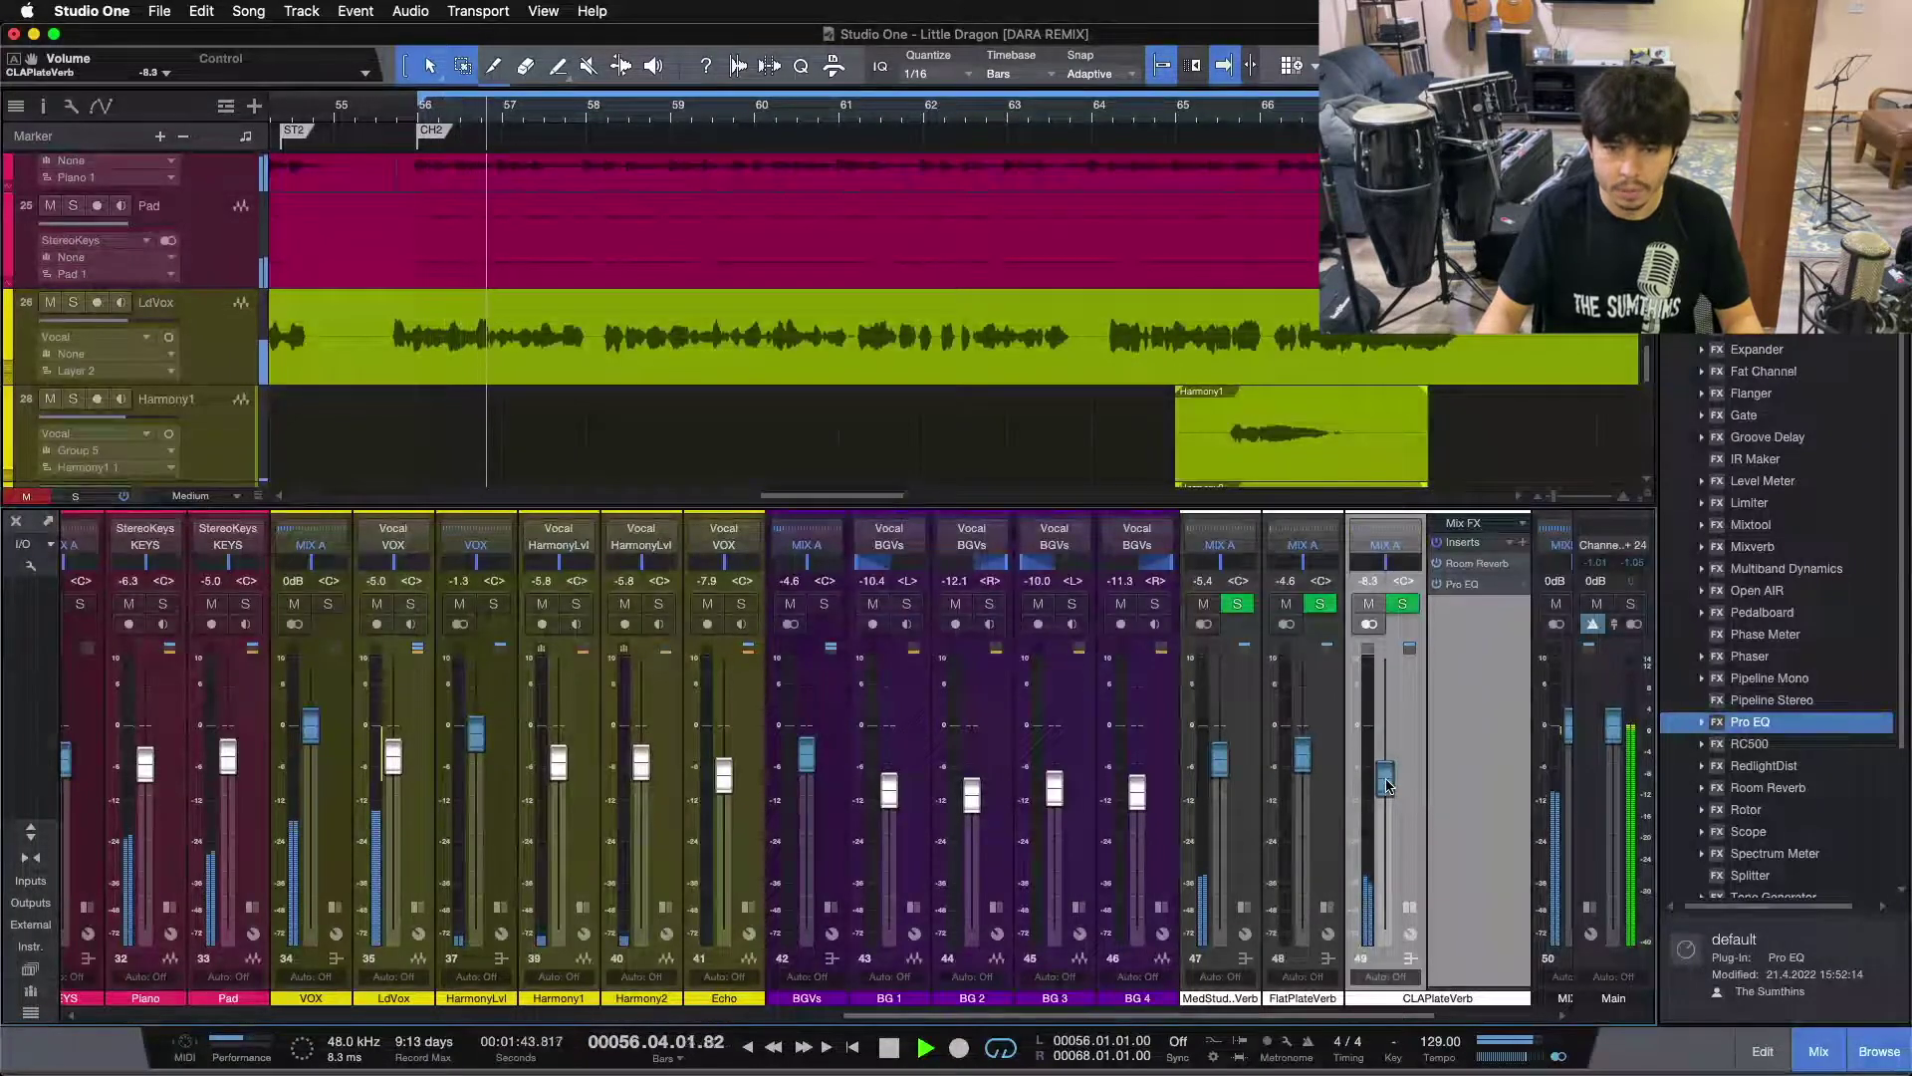
- Compare the mix with the CLAPlateVerb channel muted and unmuted, stop playback, and collapse the channel's expanded inserts
{"action": "left_click", "coordinate": [1372, 602]}
{"action": "left_click", "coordinate": [1371, 602]}
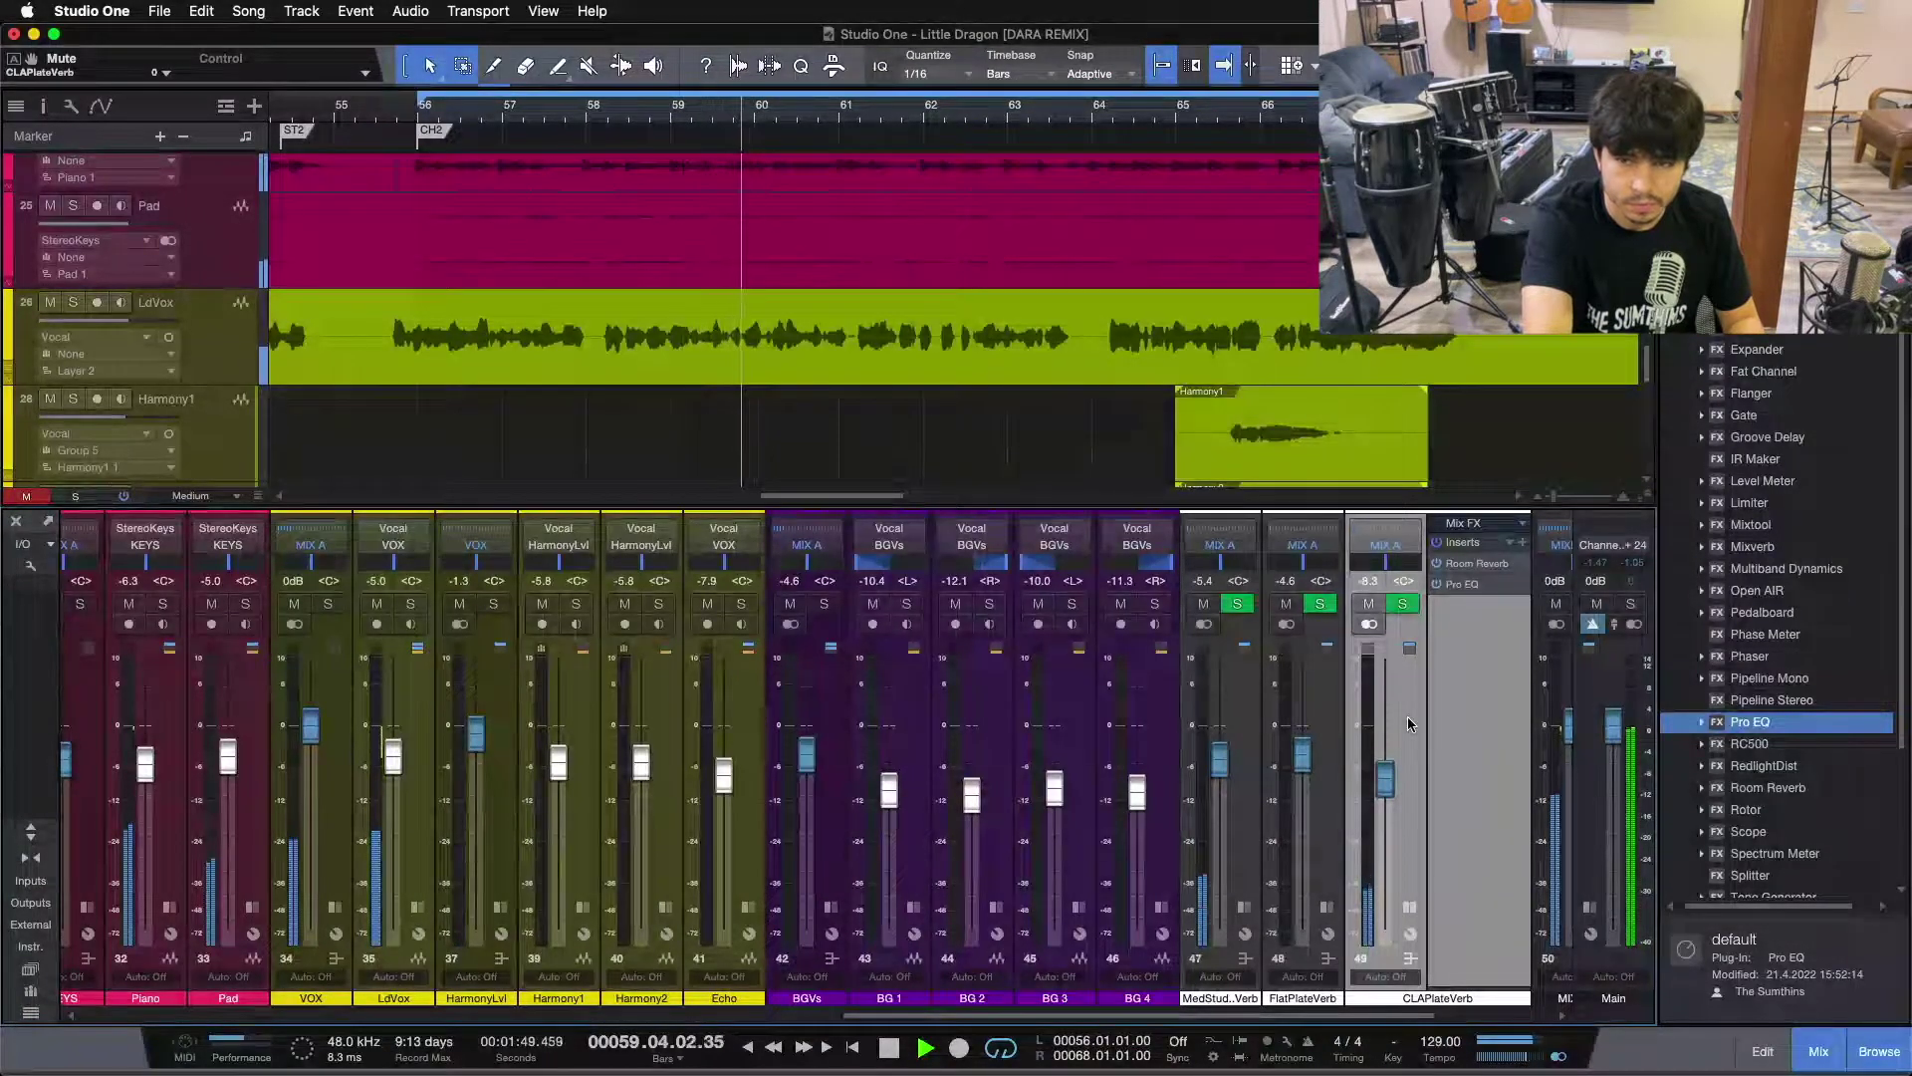
{"action": "key", "text": "space"}
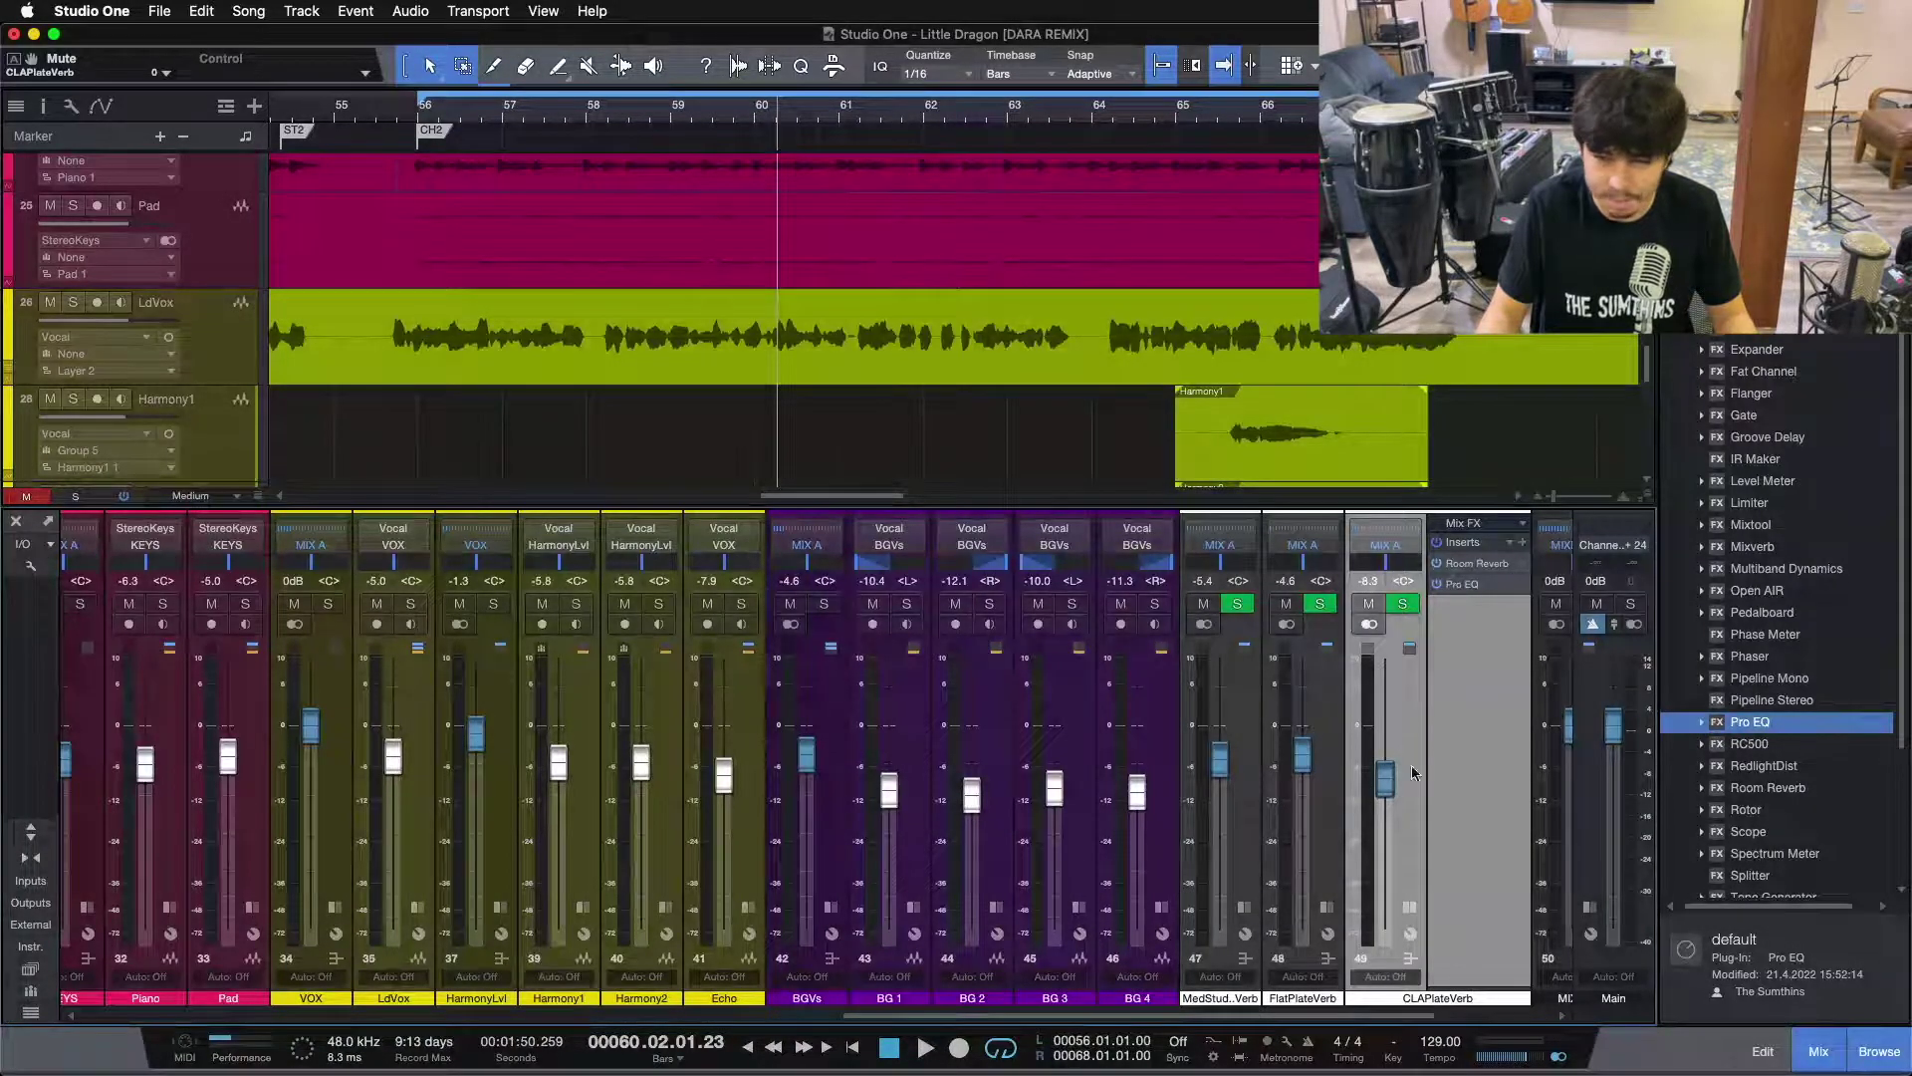
{"action": "left_click", "coordinate": [1409, 909]}
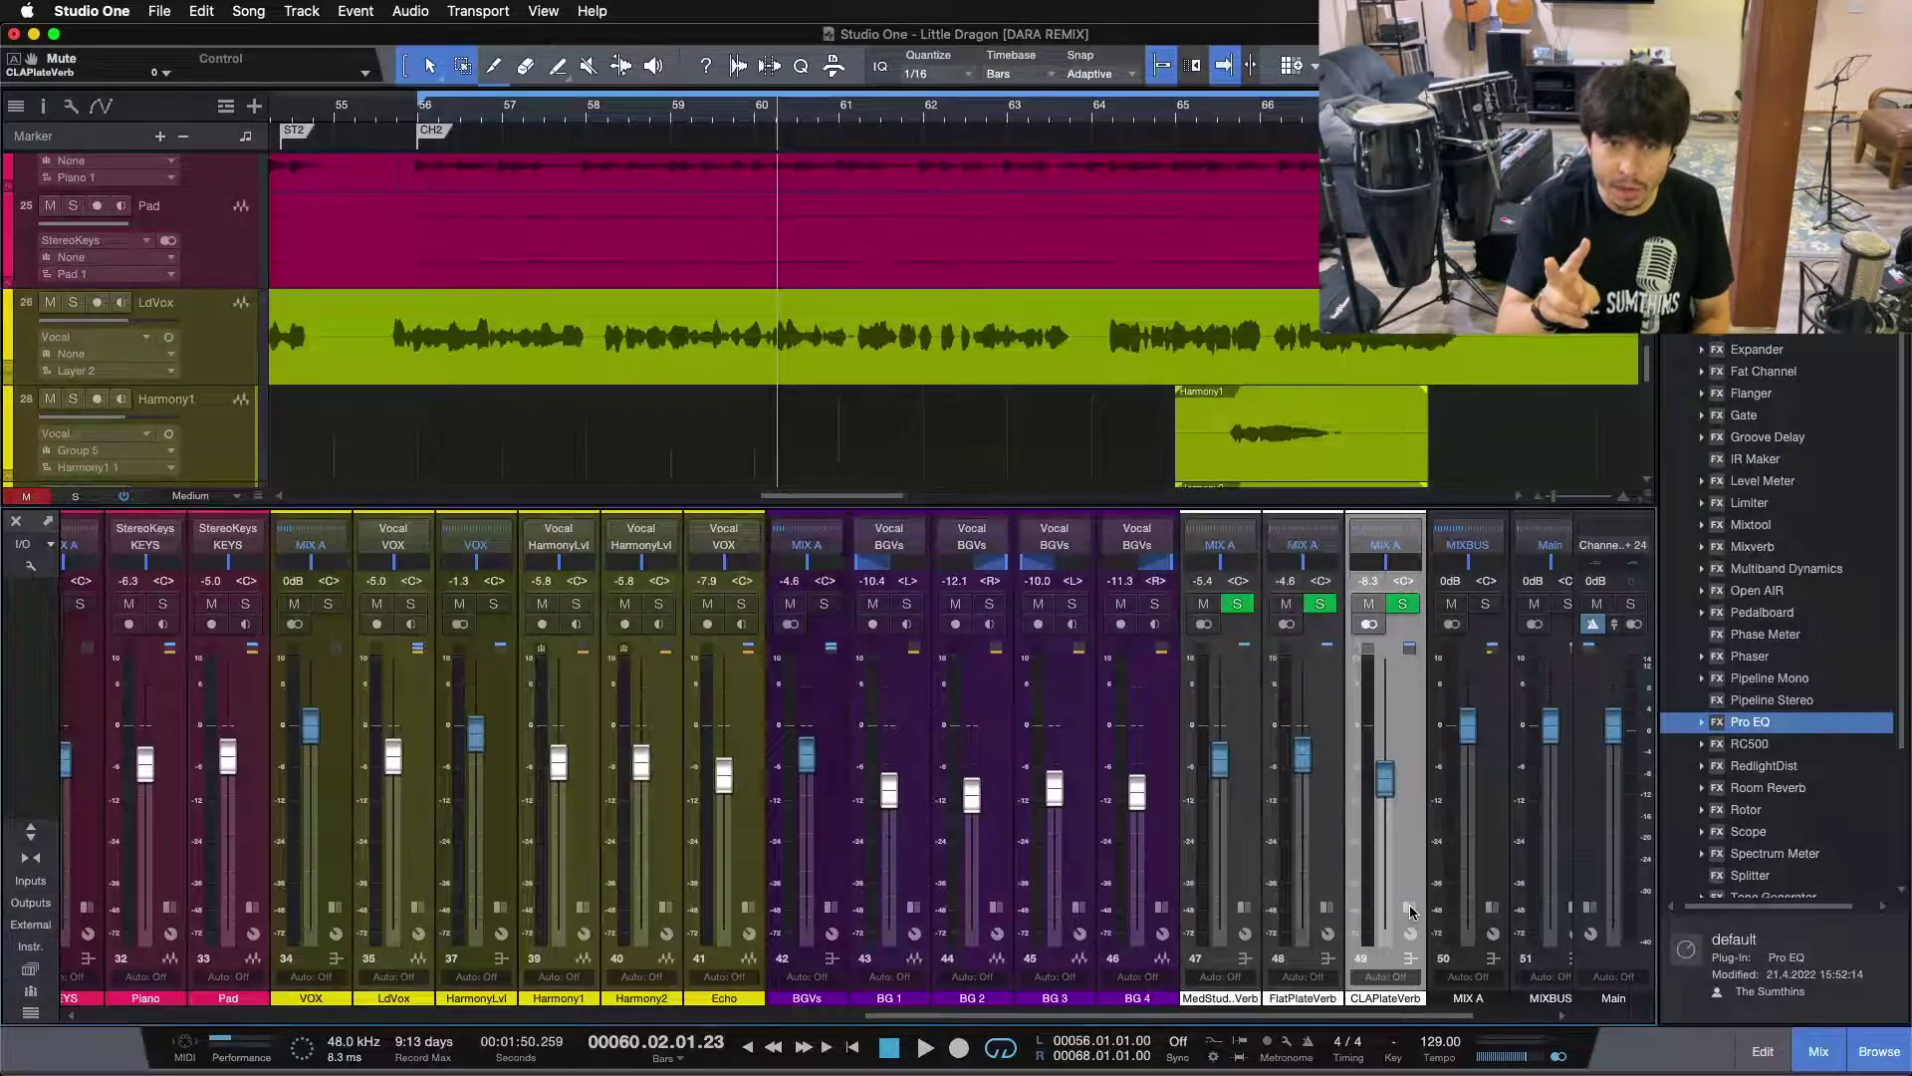